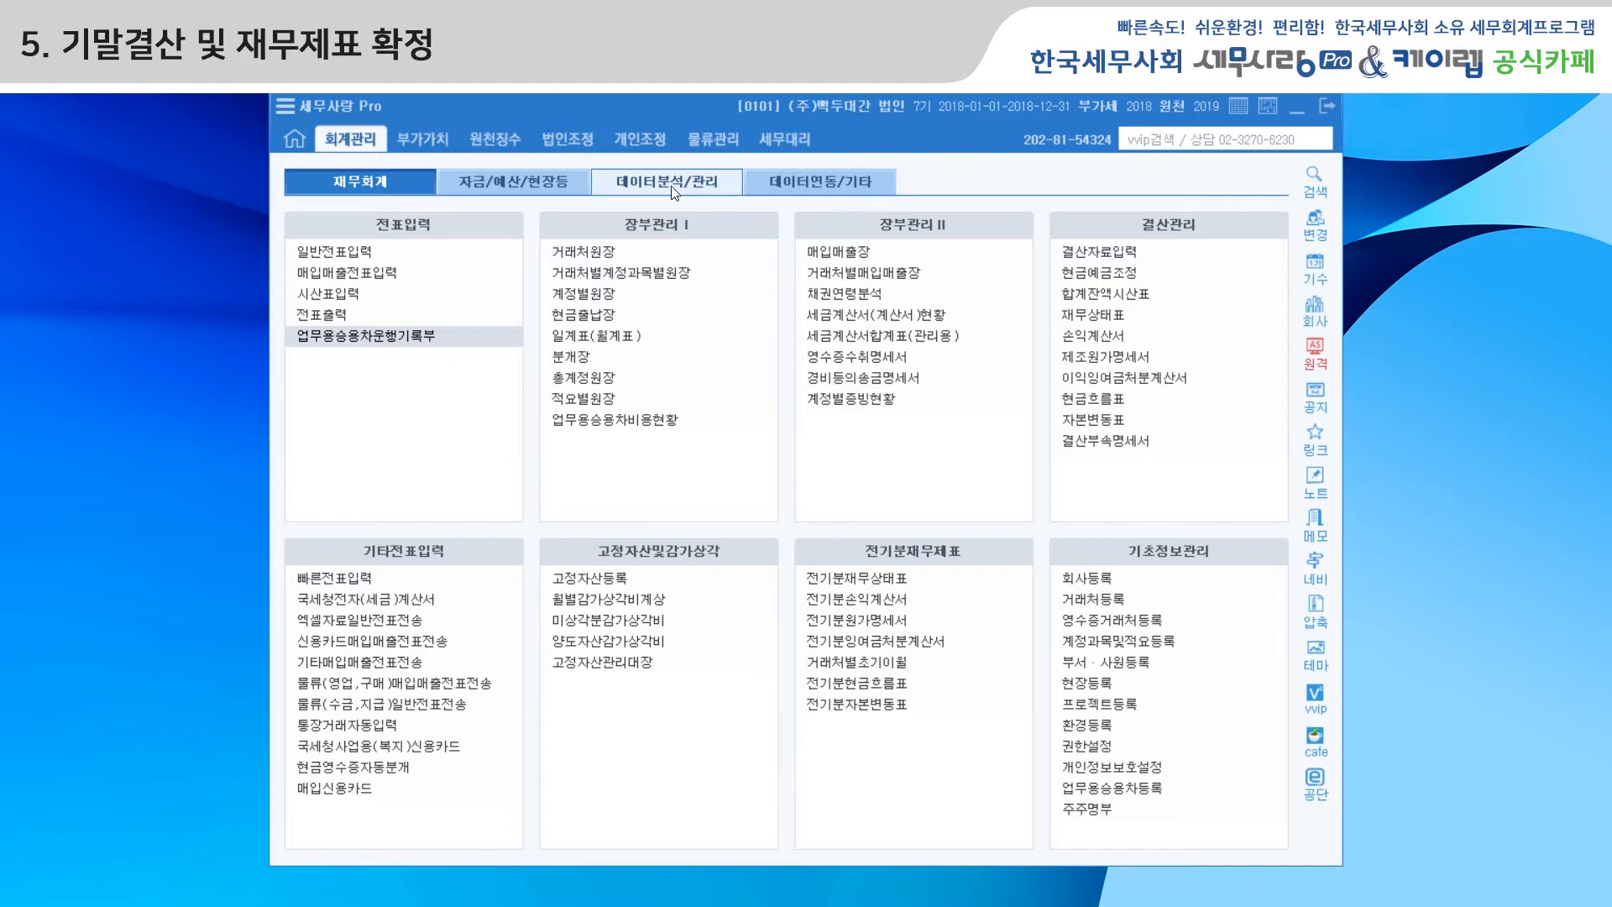
# Run the 데이터체크 error check on all statement and voucher items for months 01 to 12, and close it after reading the results.
pyautogui.click(671, 185)
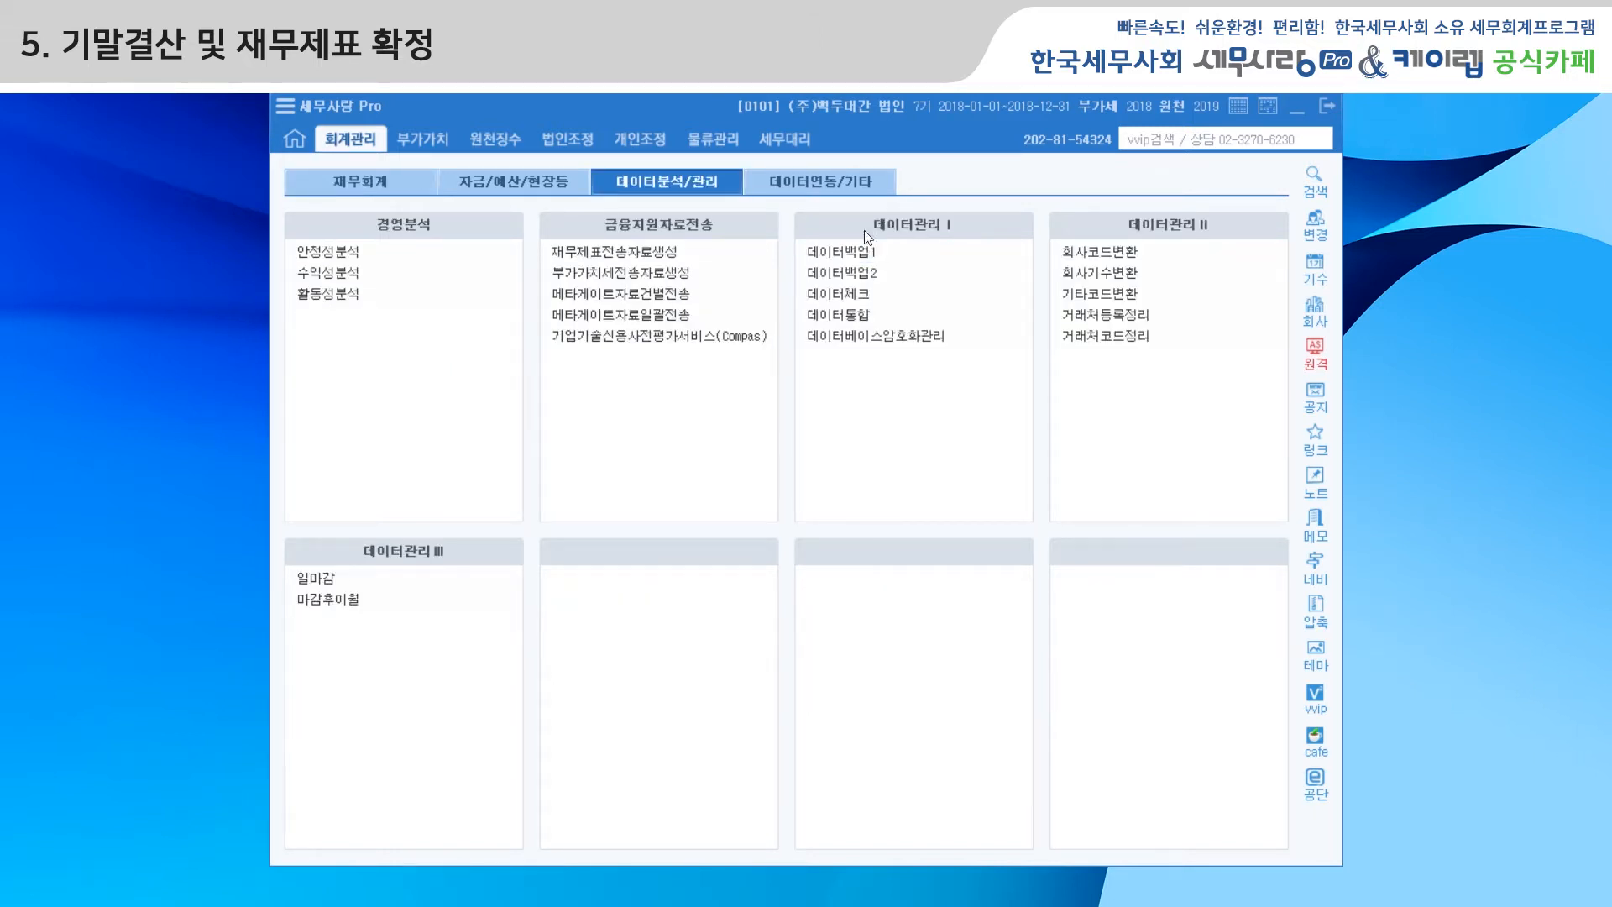
pyautogui.click(858, 295)
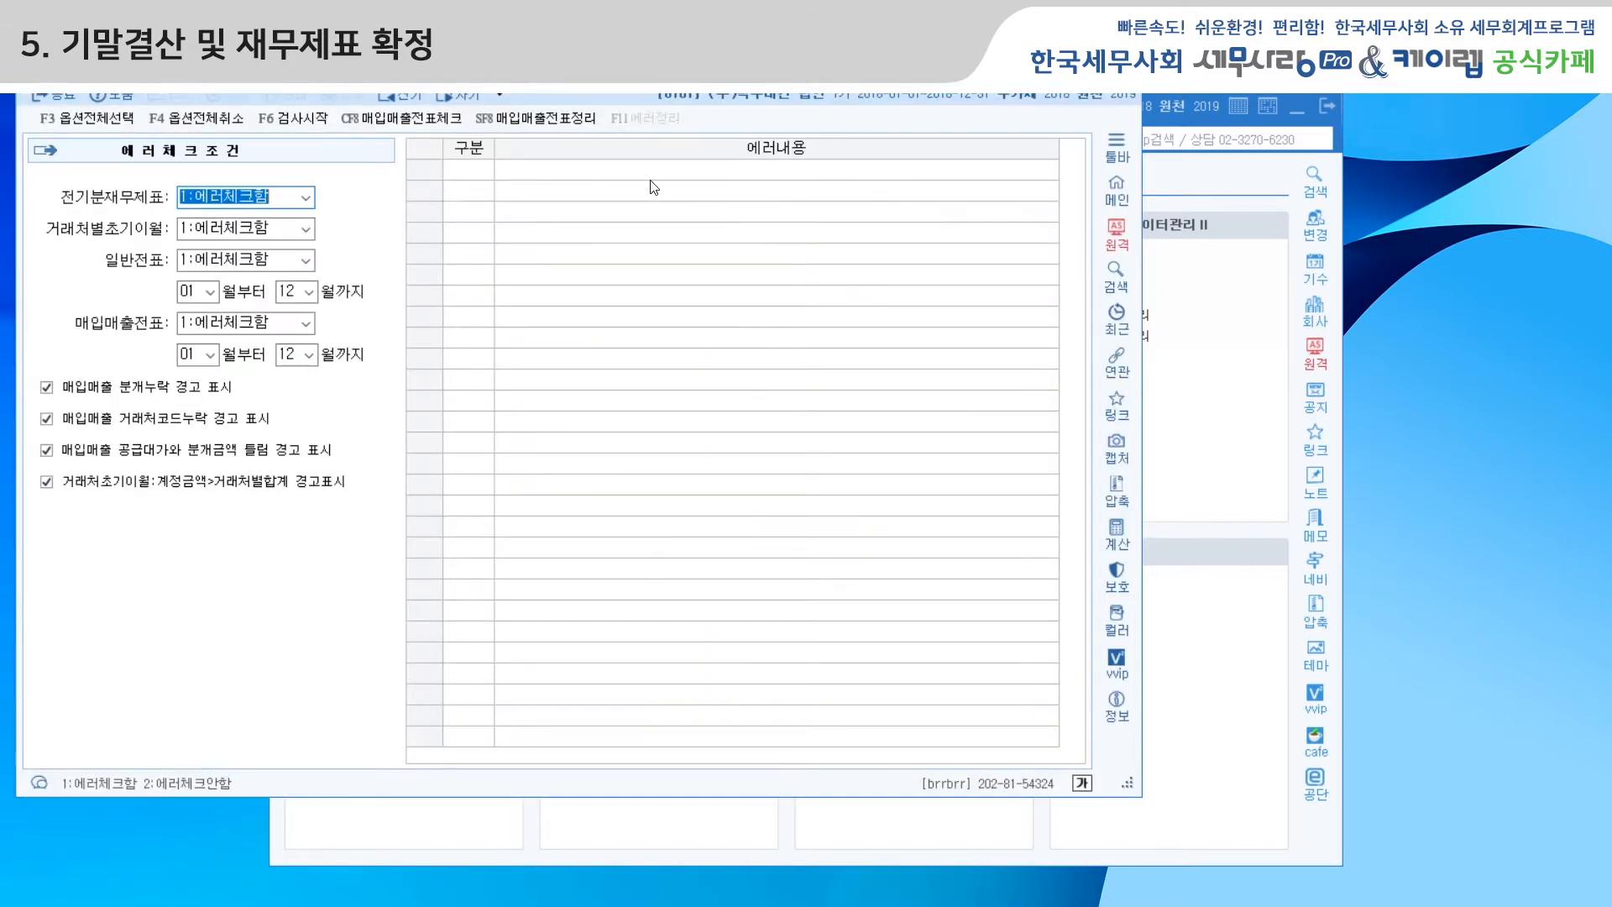
pyautogui.moveTo(520, 69); pyautogui.dragTo(643, 133)
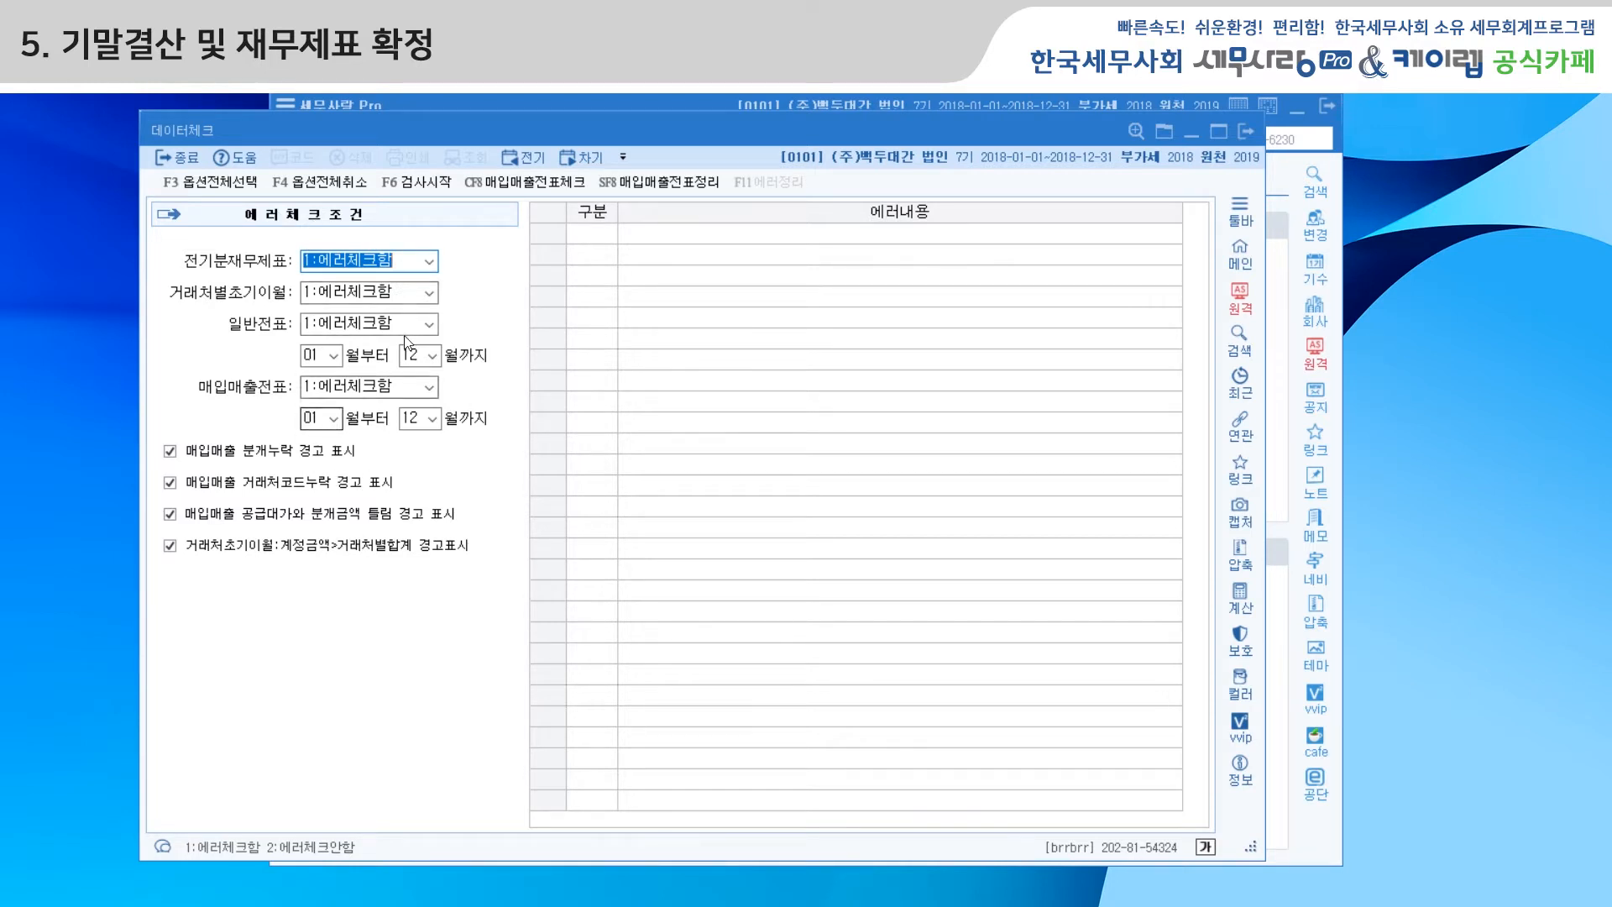
pyautogui.click(412, 188)
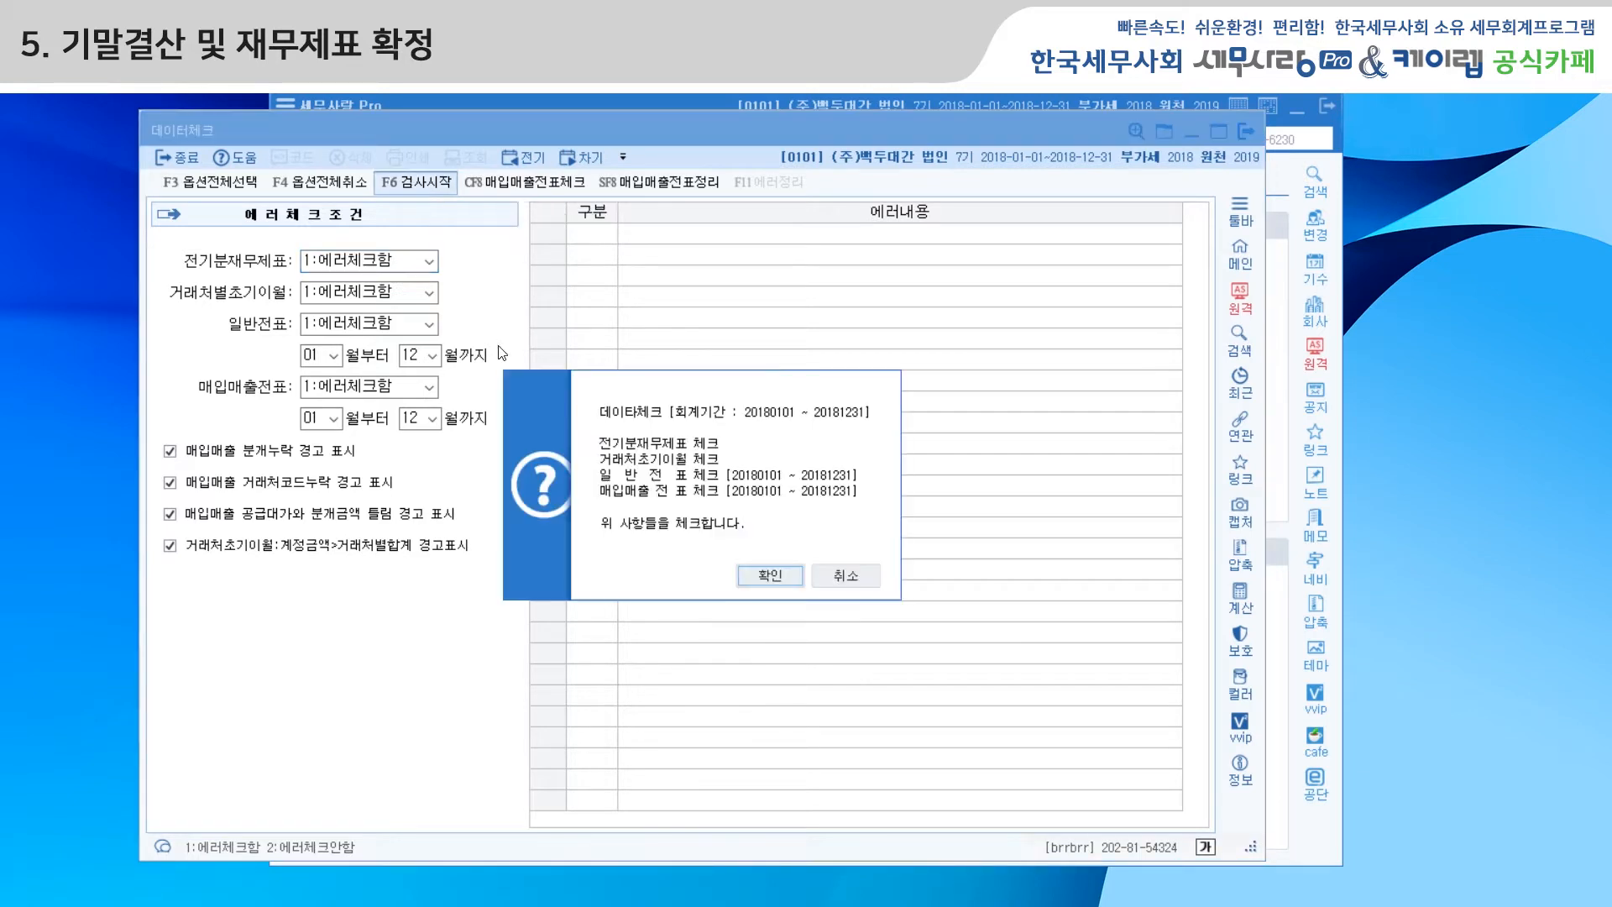
pyautogui.click(758, 577)
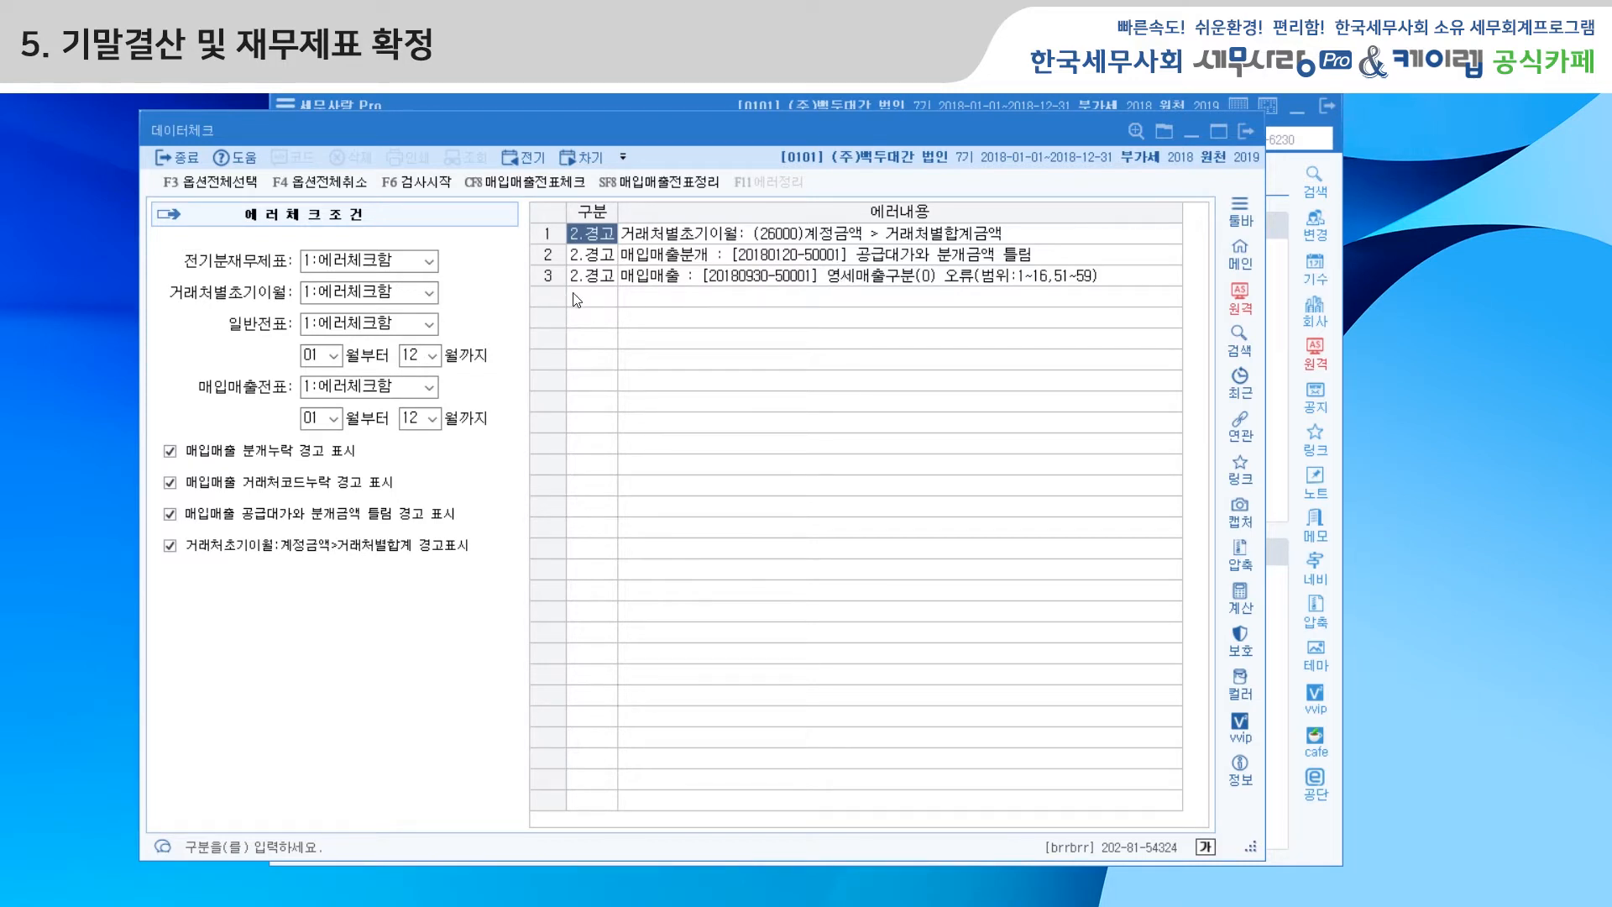
pyautogui.click(1244, 133)
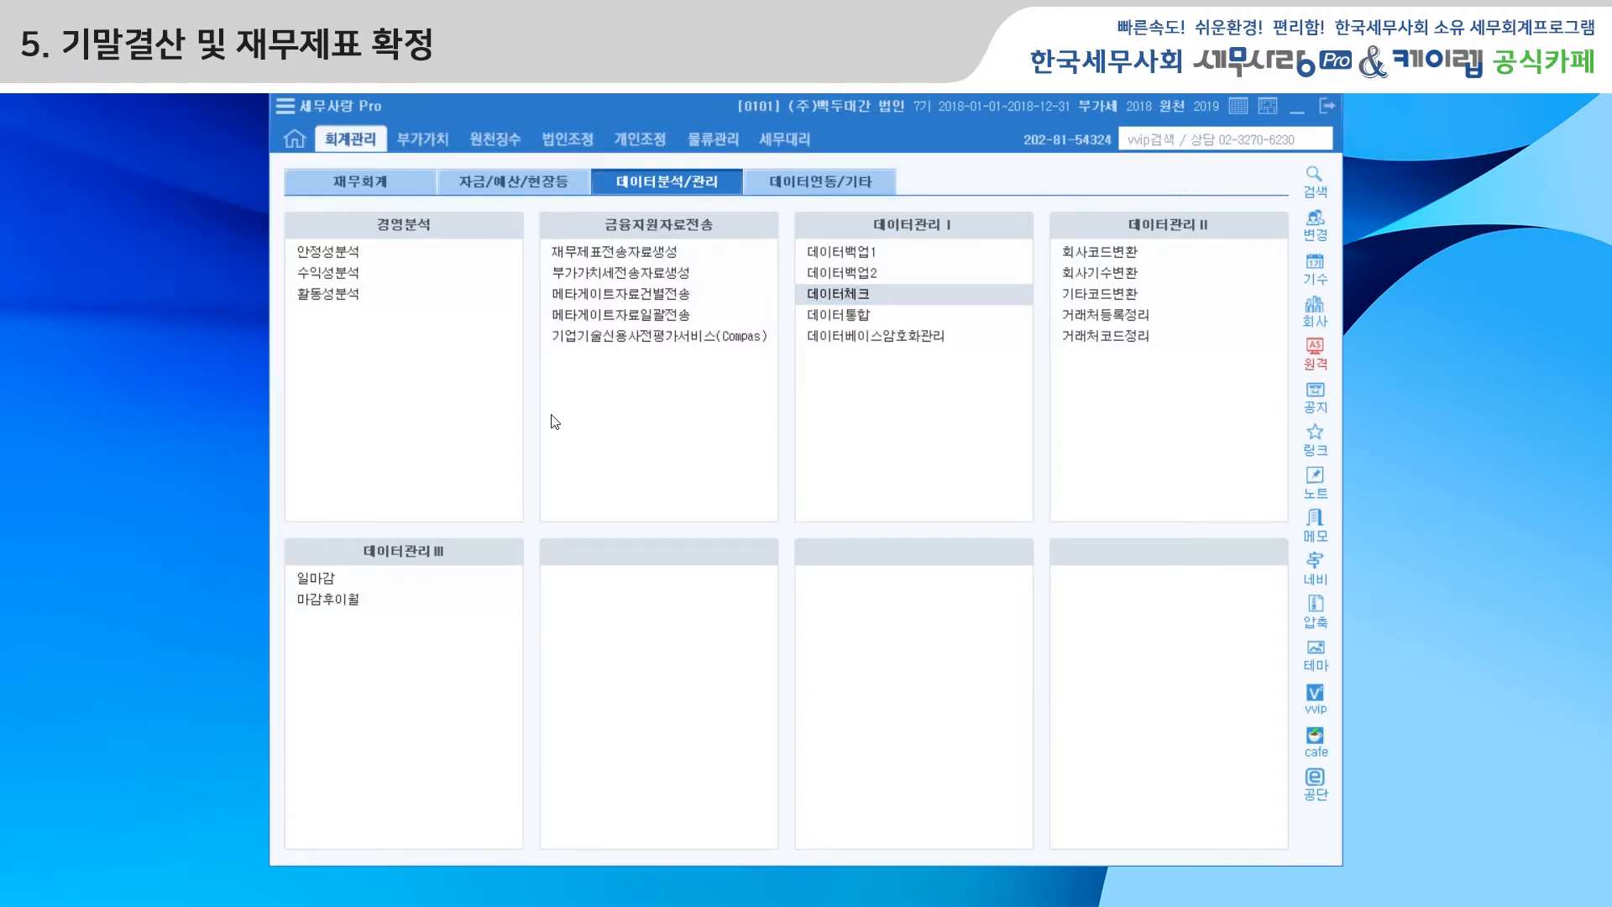
# Open 현금예금조정 from the closing management functions and look through its cash, checking deposit, ordinary deposit and account code 102 adjustment views.
pyautogui.click(359, 185)
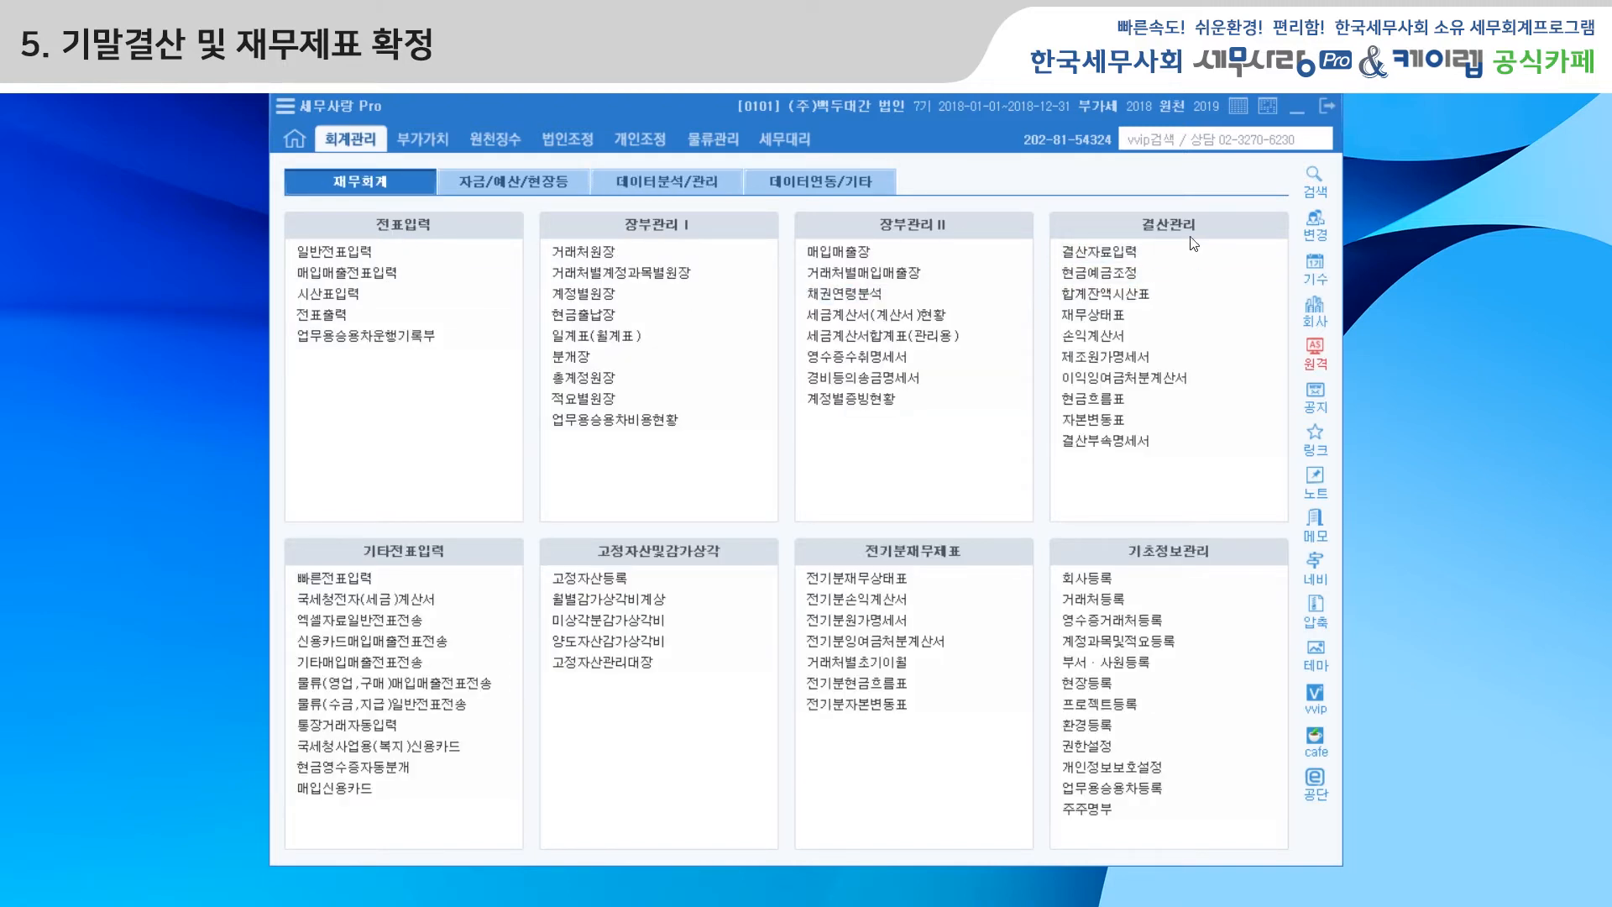
pyautogui.click(1138, 273)
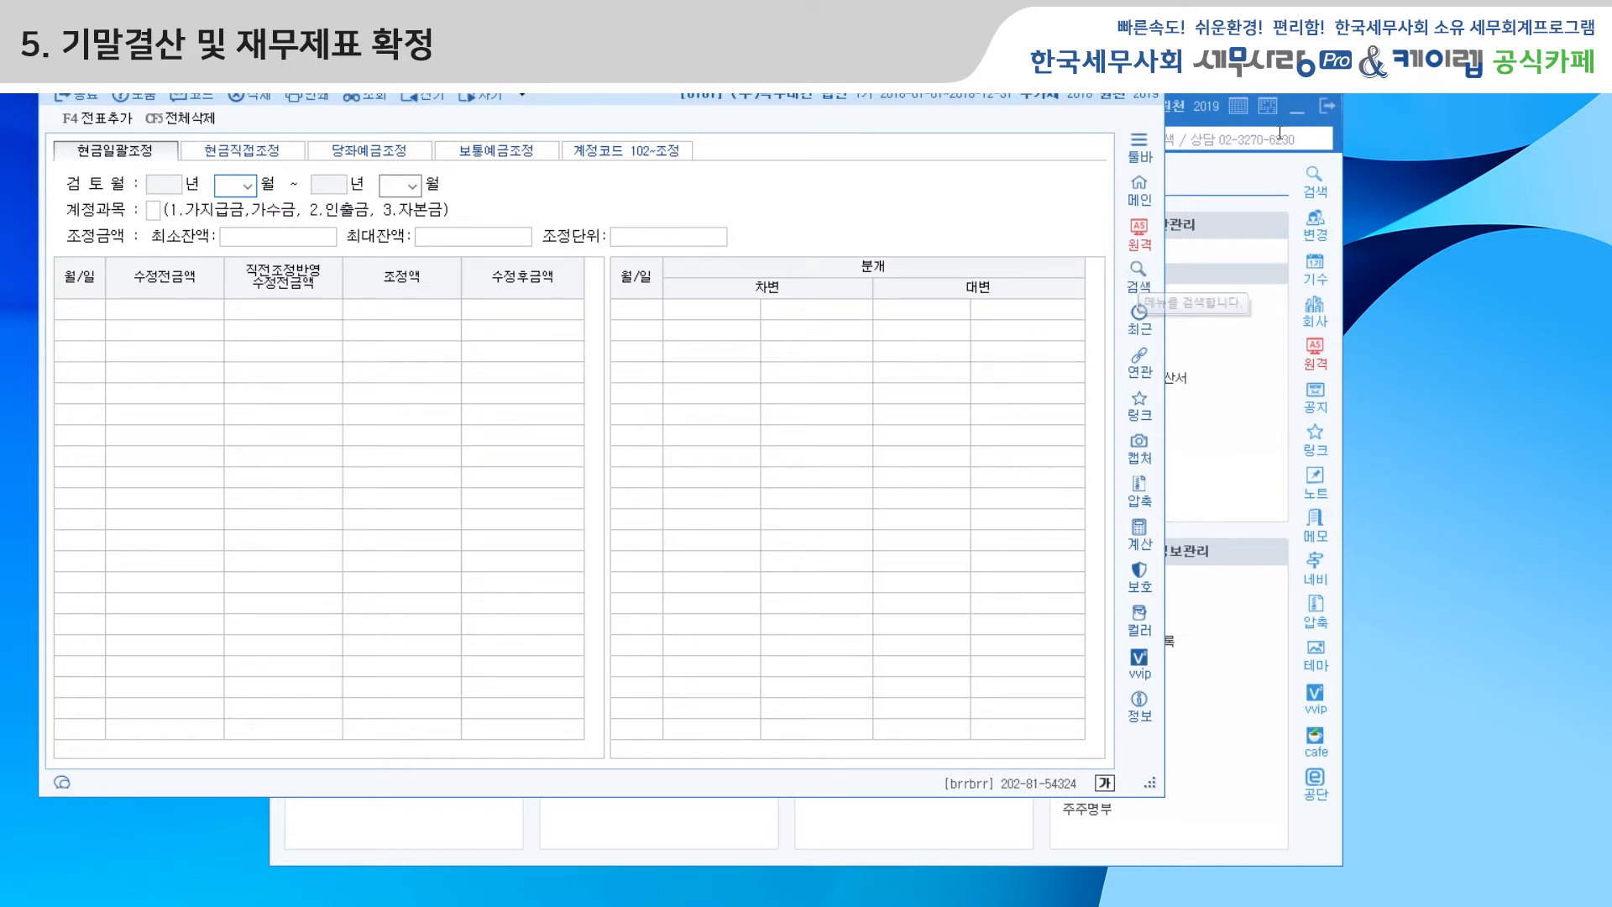
pyautogui.moveTo(641, 67); pyautogui.dragTo(776, 129)
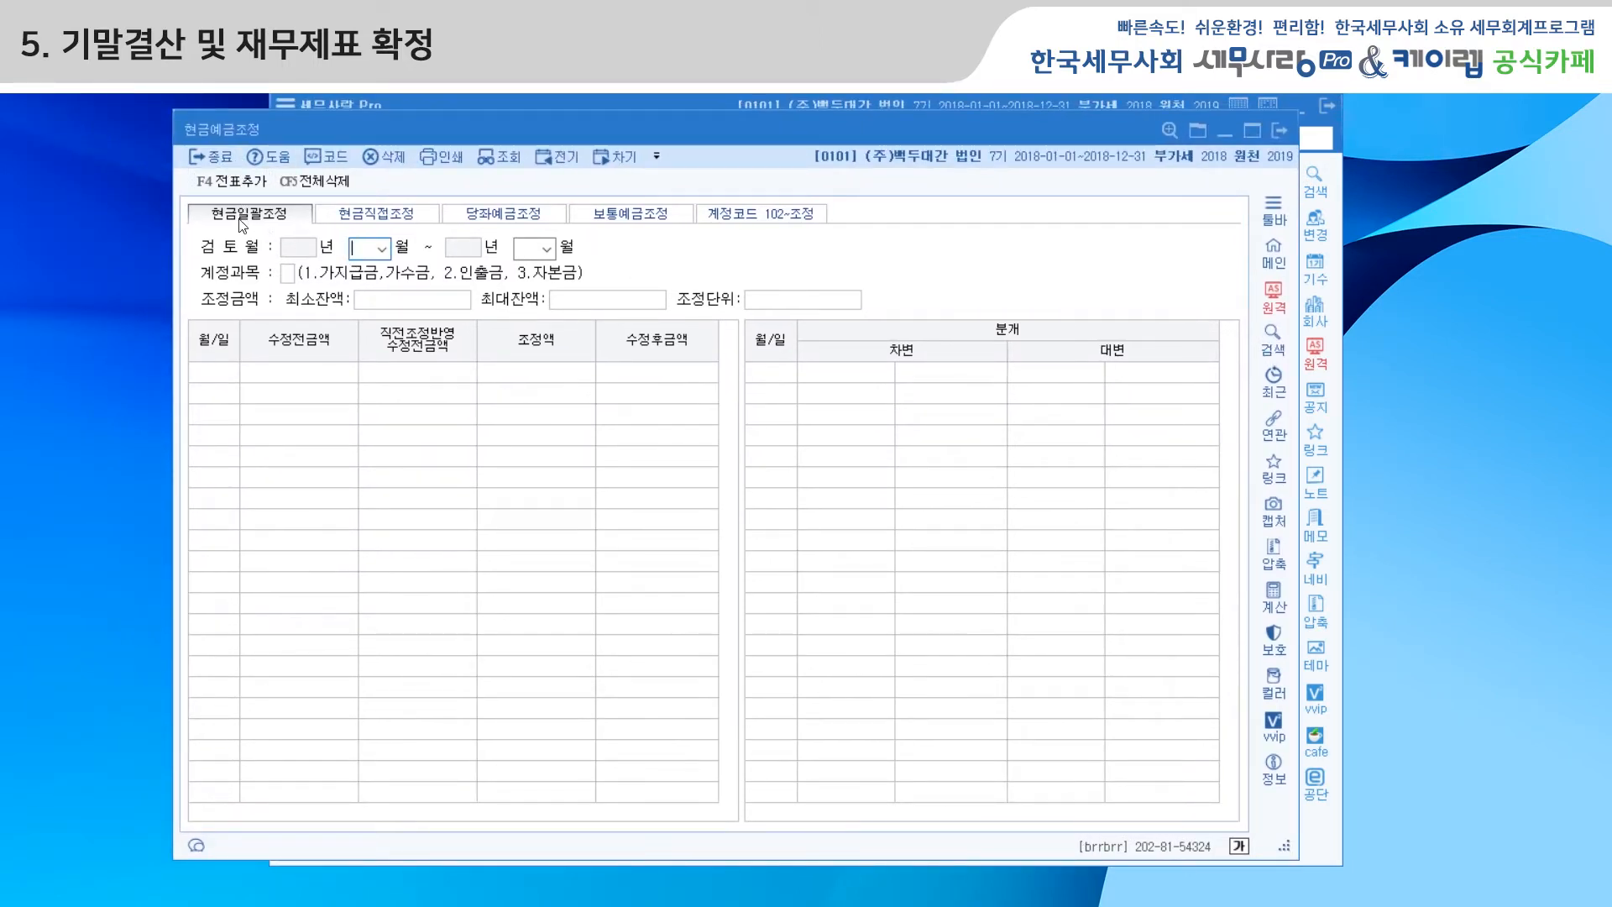
pyautogui.click(386, 216)
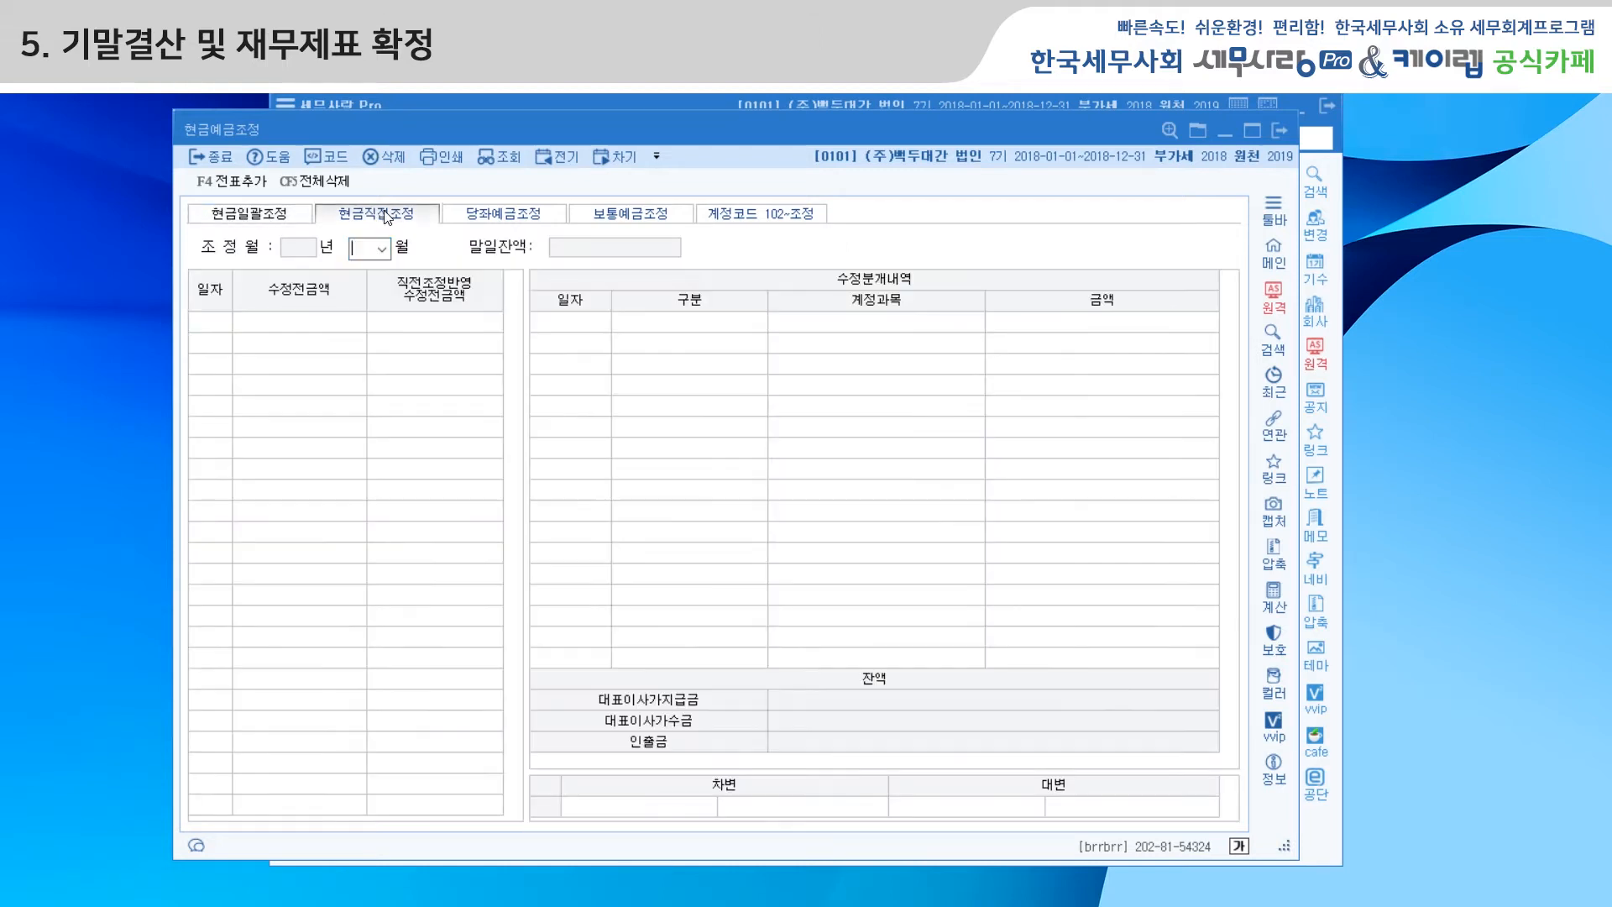
pyautogui.click(524, 220)
pyautogui.click(642, 223)
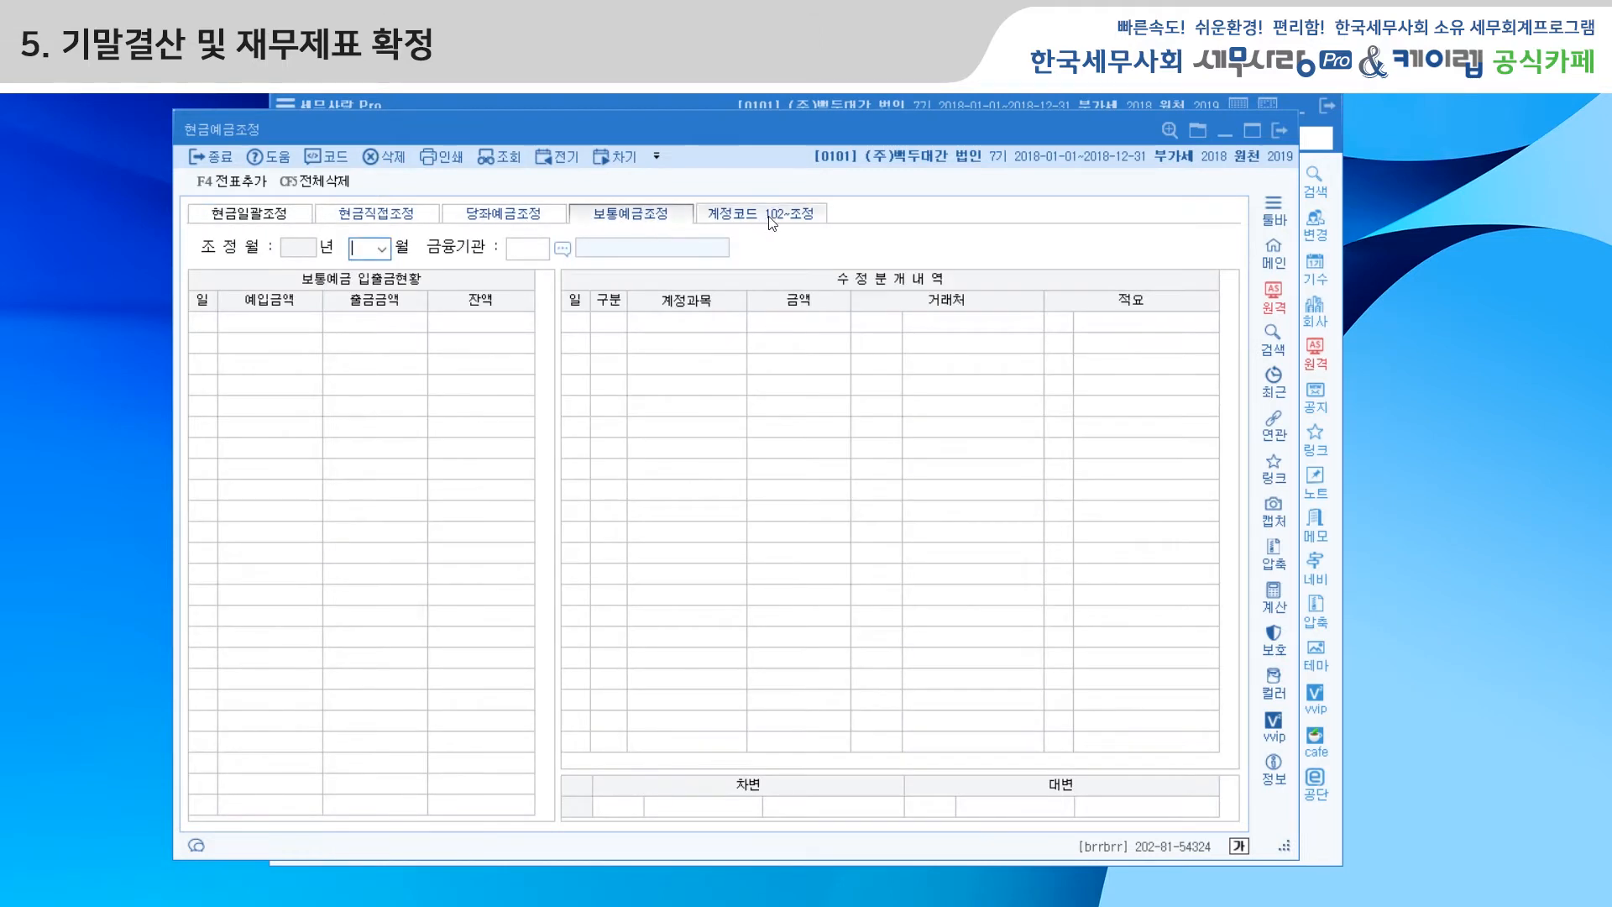
pyautogui.click(773, 223)
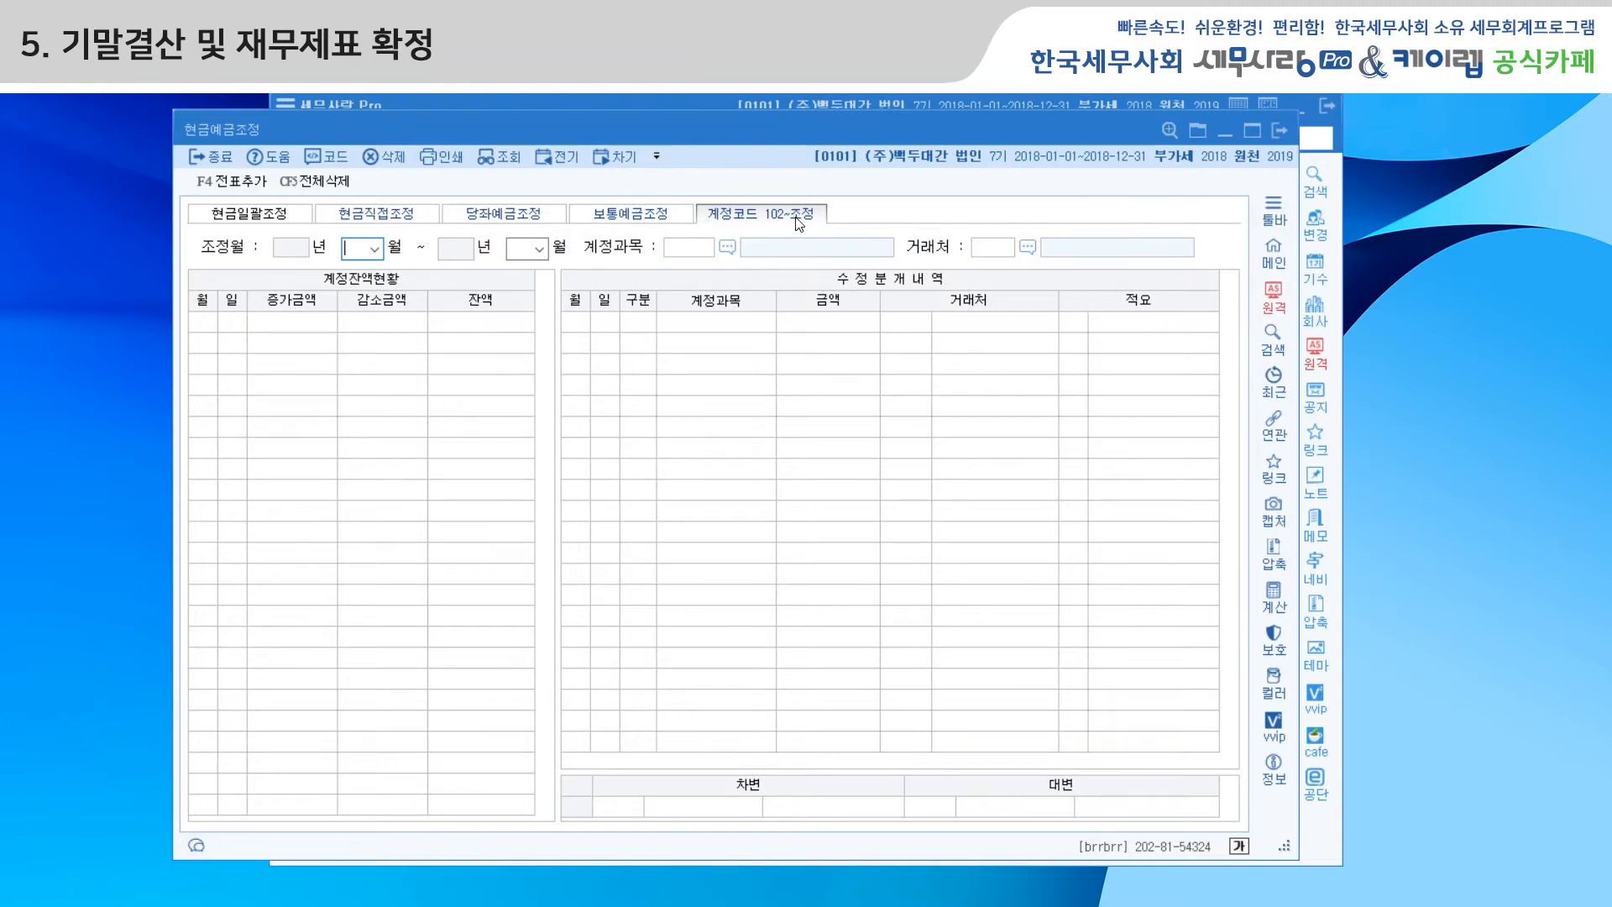
# Review the 현금일괄조정 and 현금직접조정 views of the cash and deposit adjustment, and close it.
pyautogui.click(280, 225)
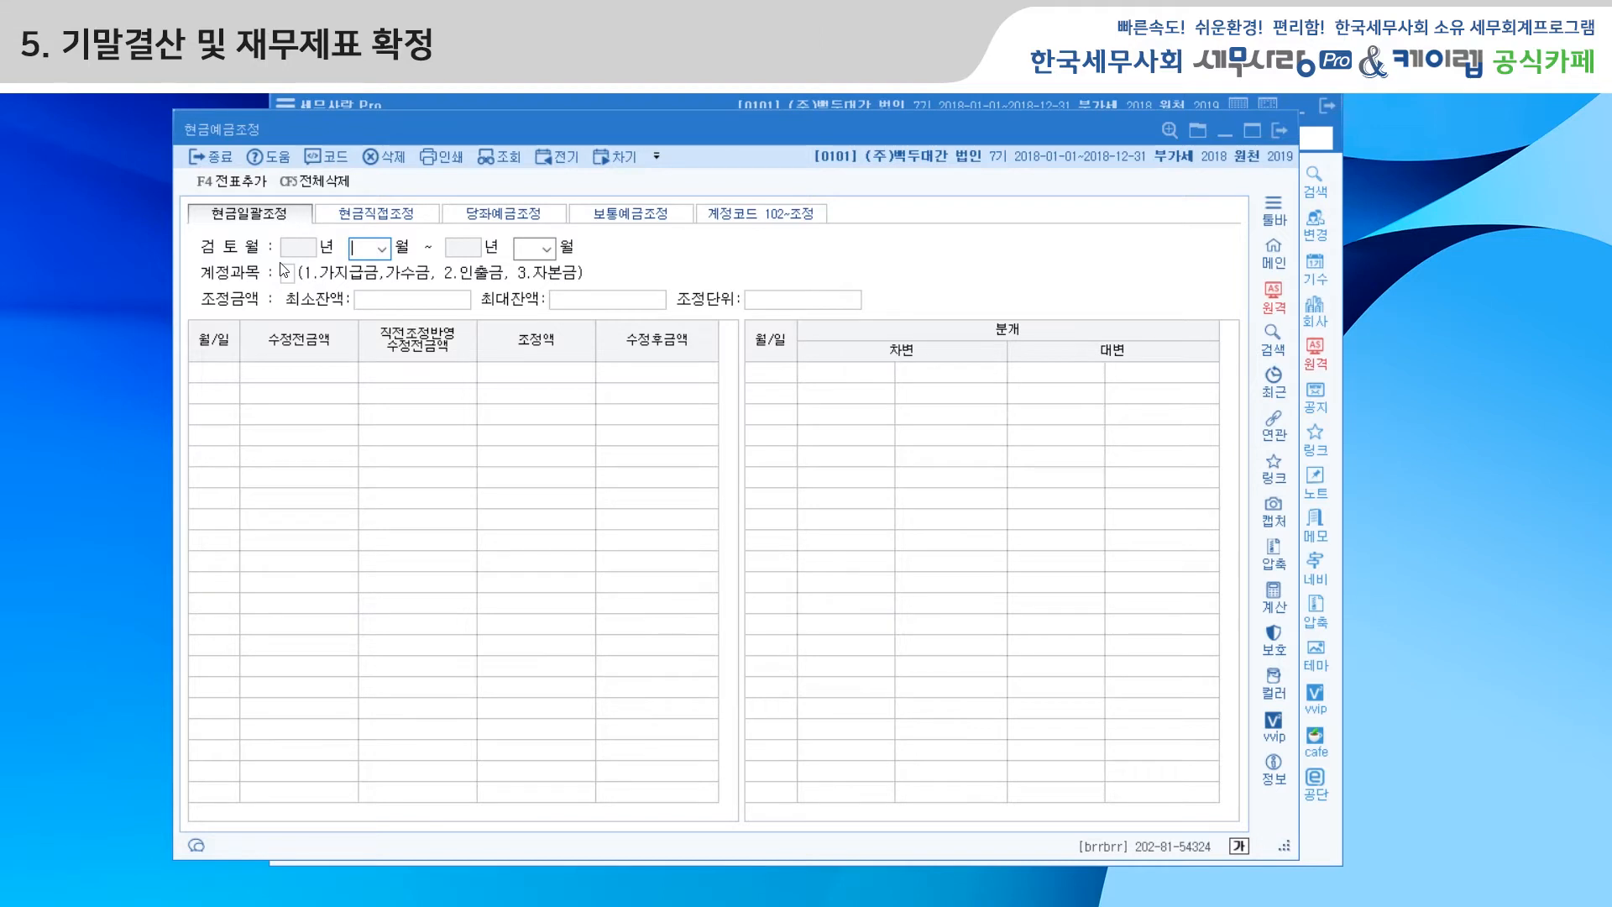
pyautogui.click(379, 216)
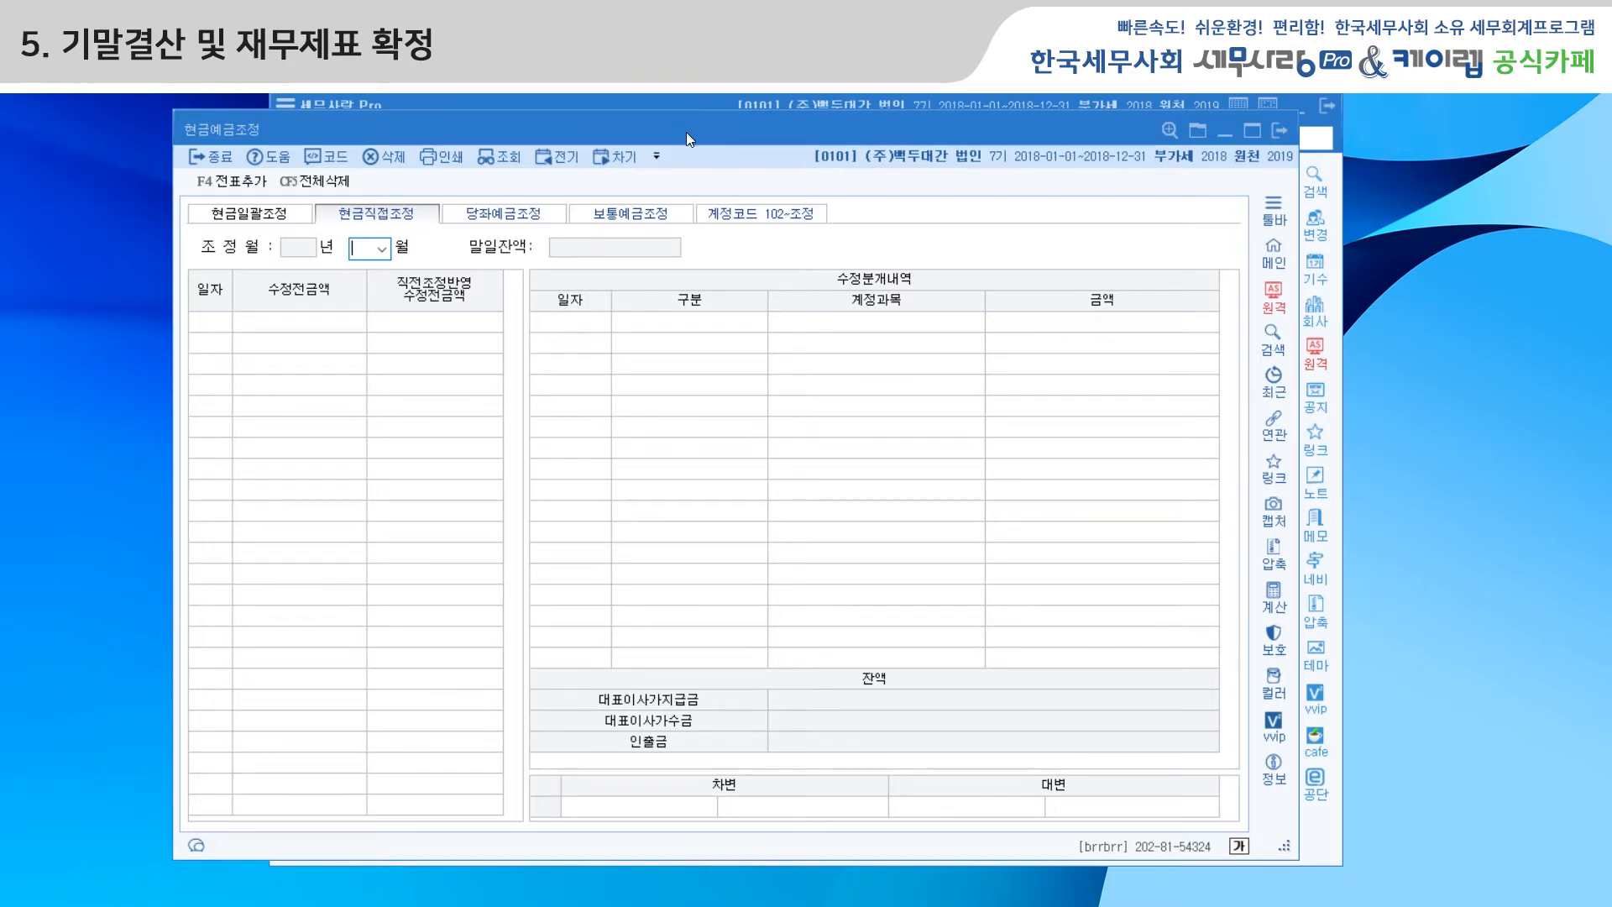
pyautogui.moveTo(686, 133); pyautogui.dragTo(687, 144)
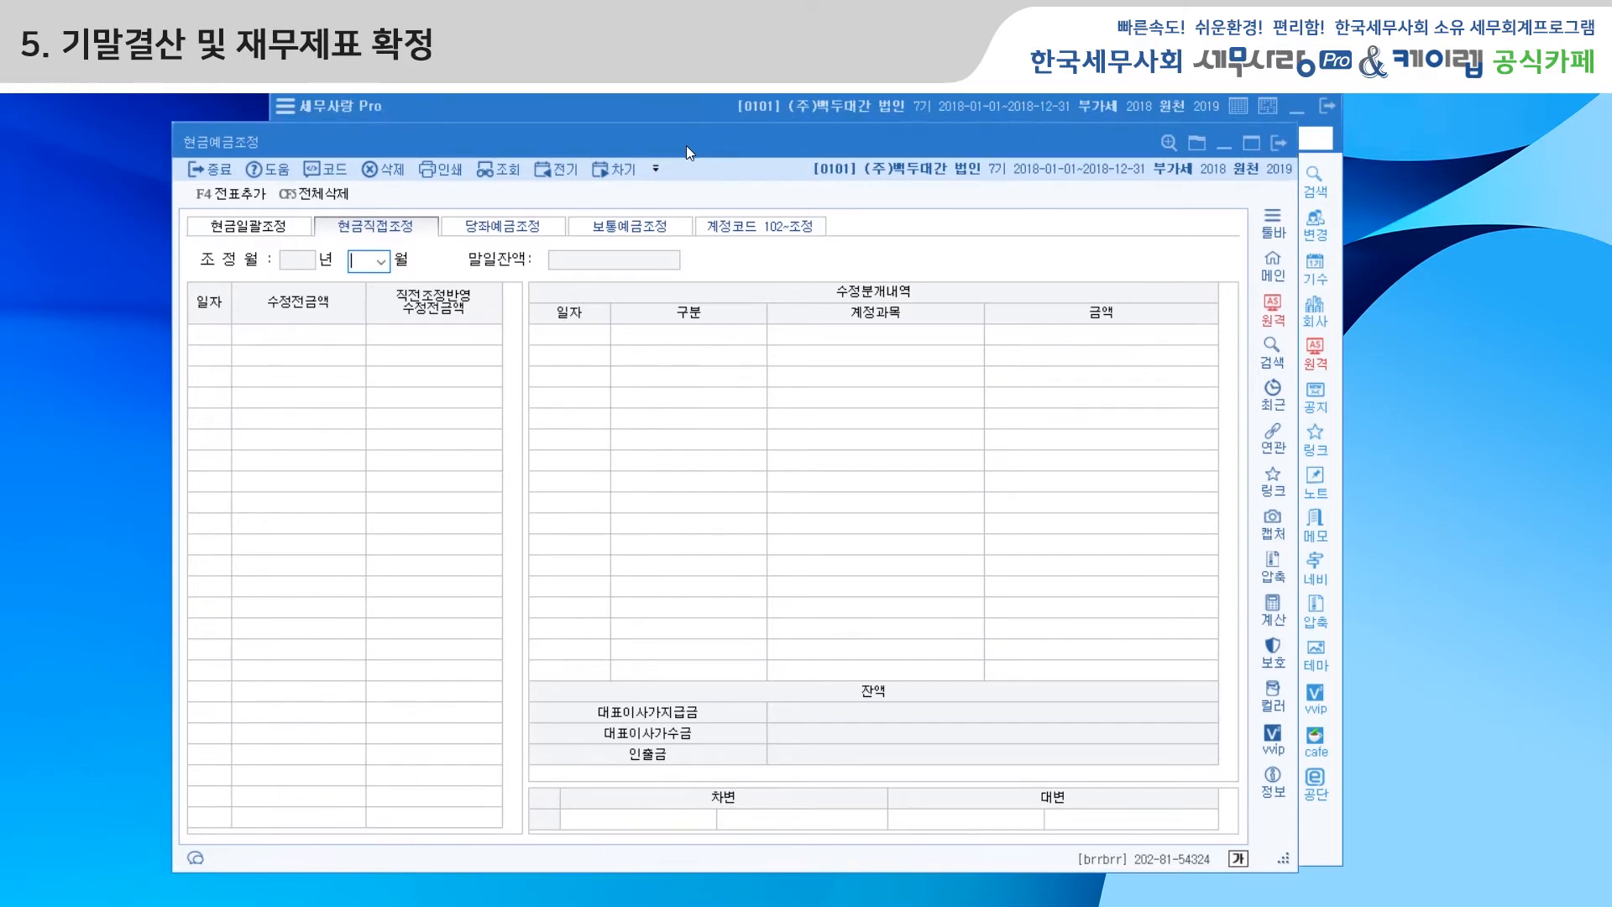
pyautogui.click(663, 111)
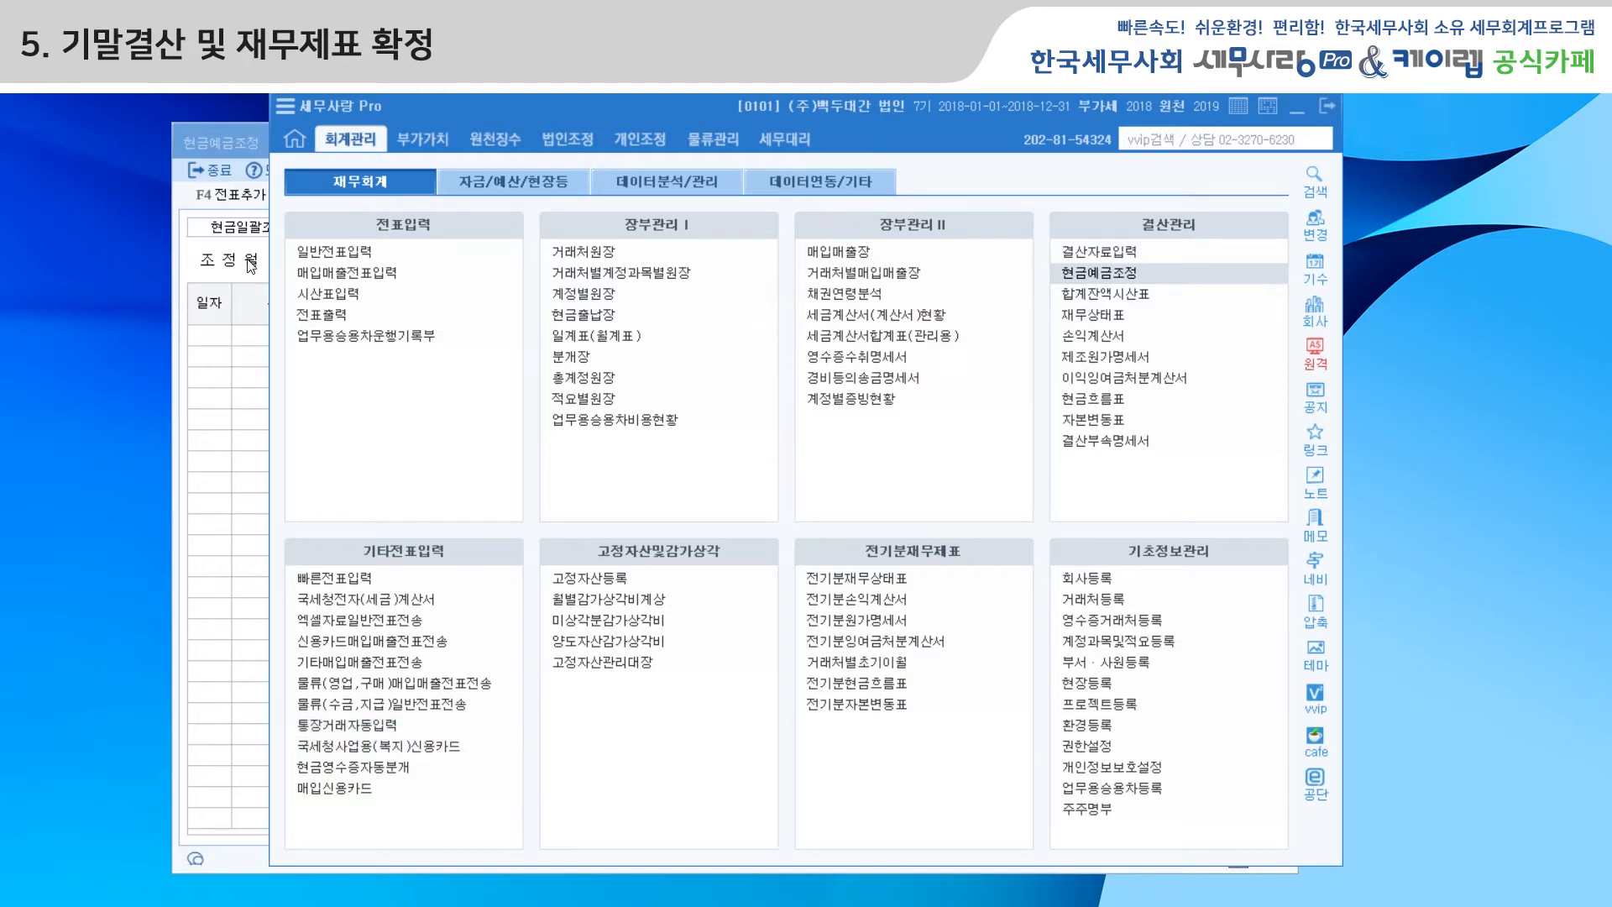
pyautogui.click(211, 135)
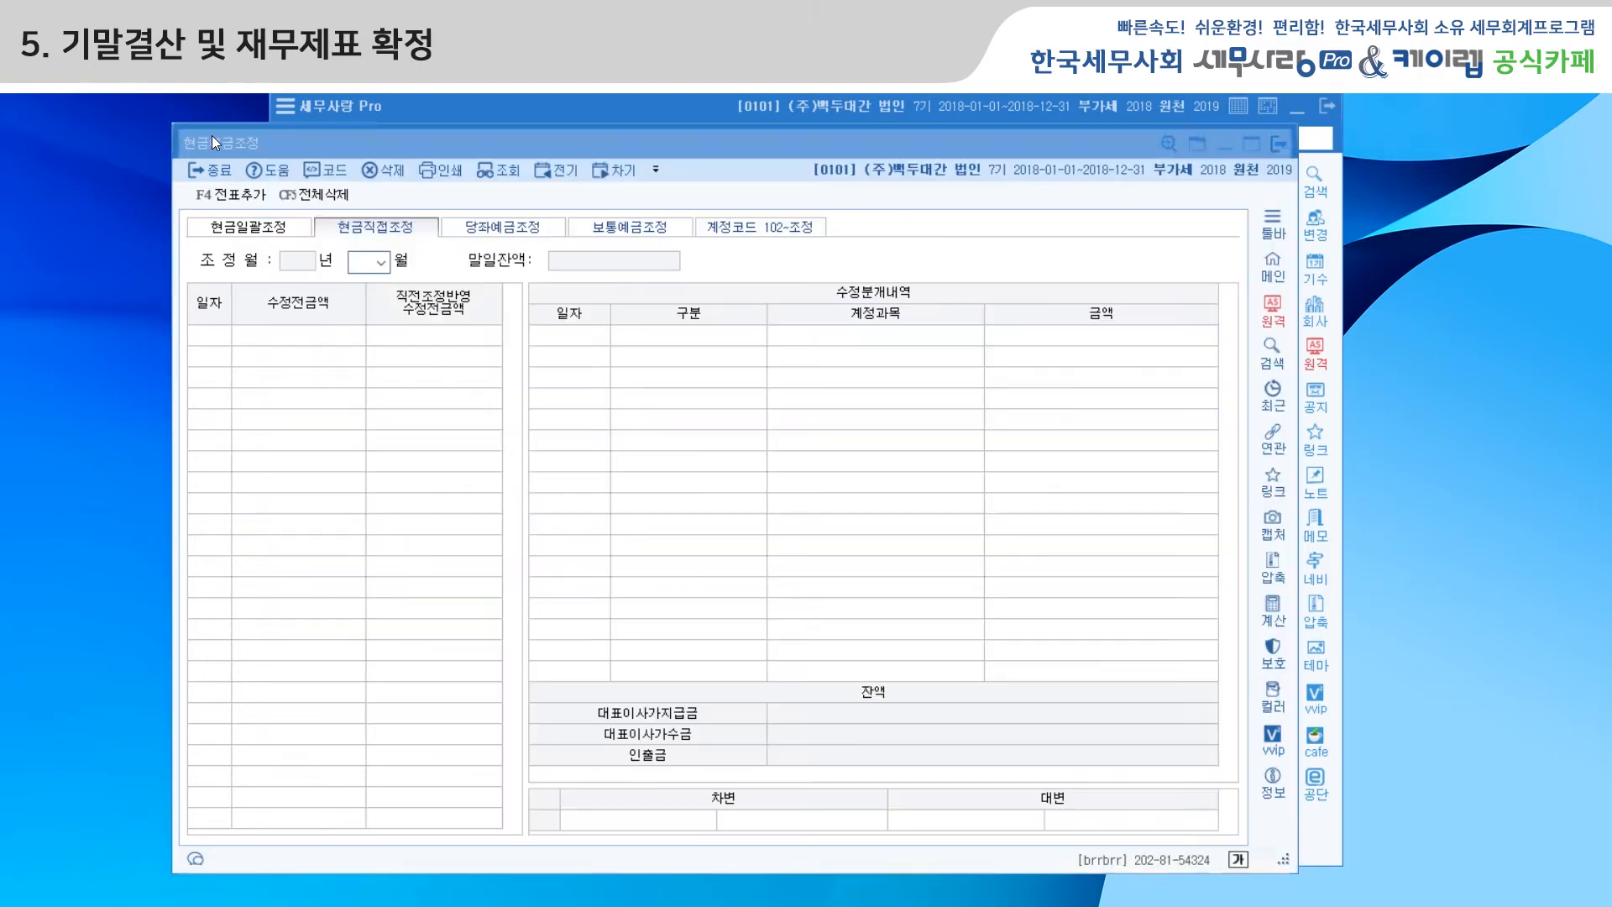
pyautogui.click(252, 229)
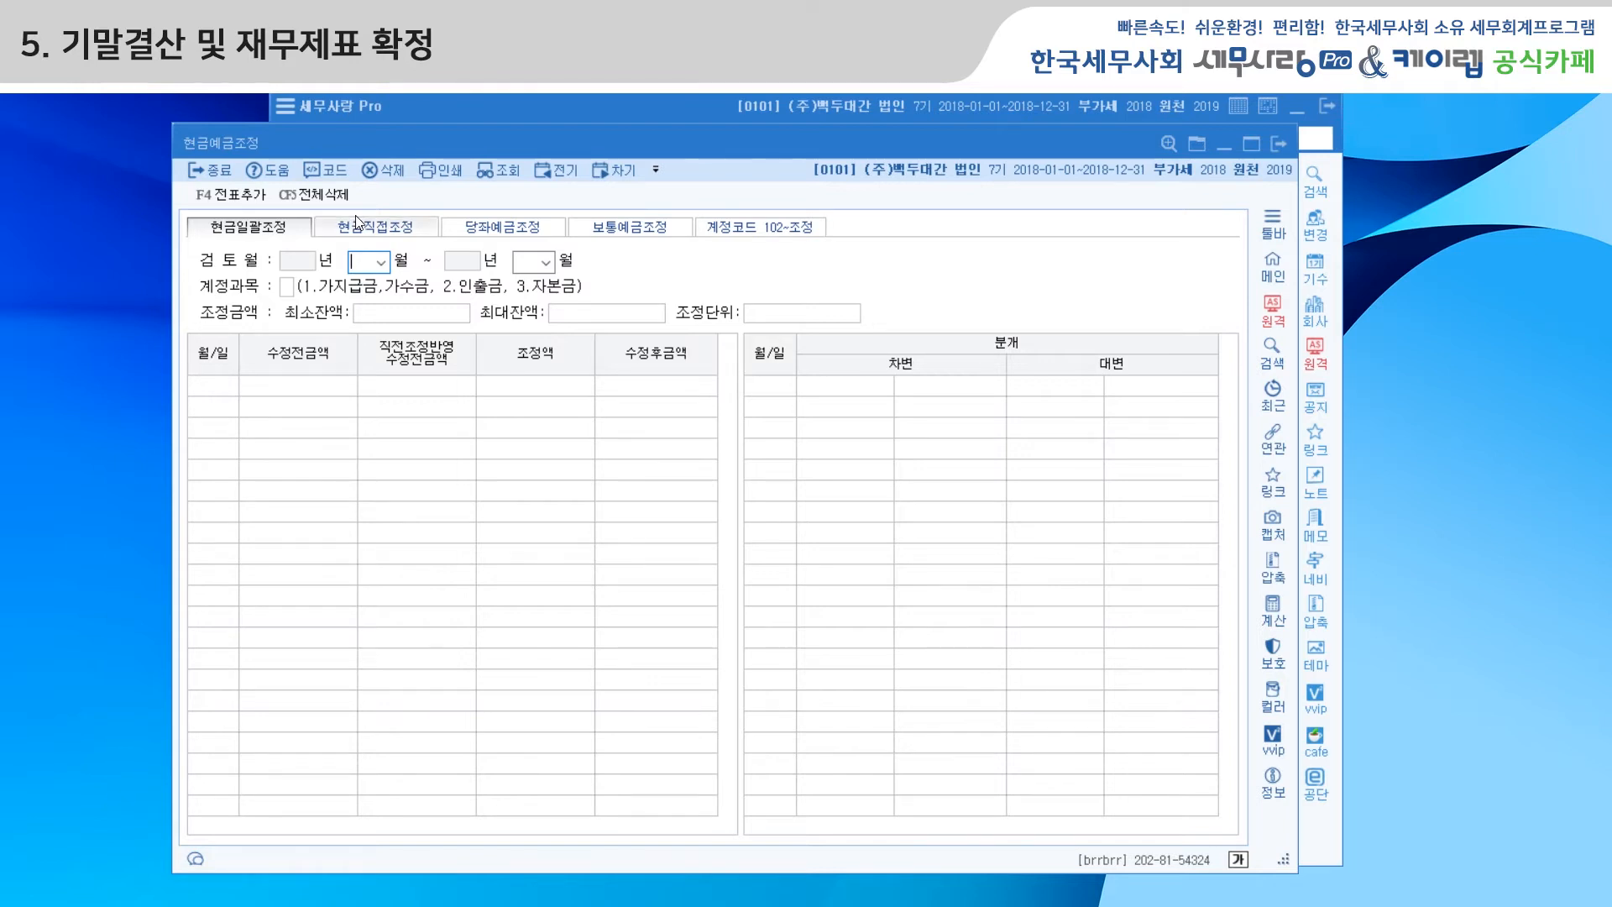
pyautogui.click(1275, 149)
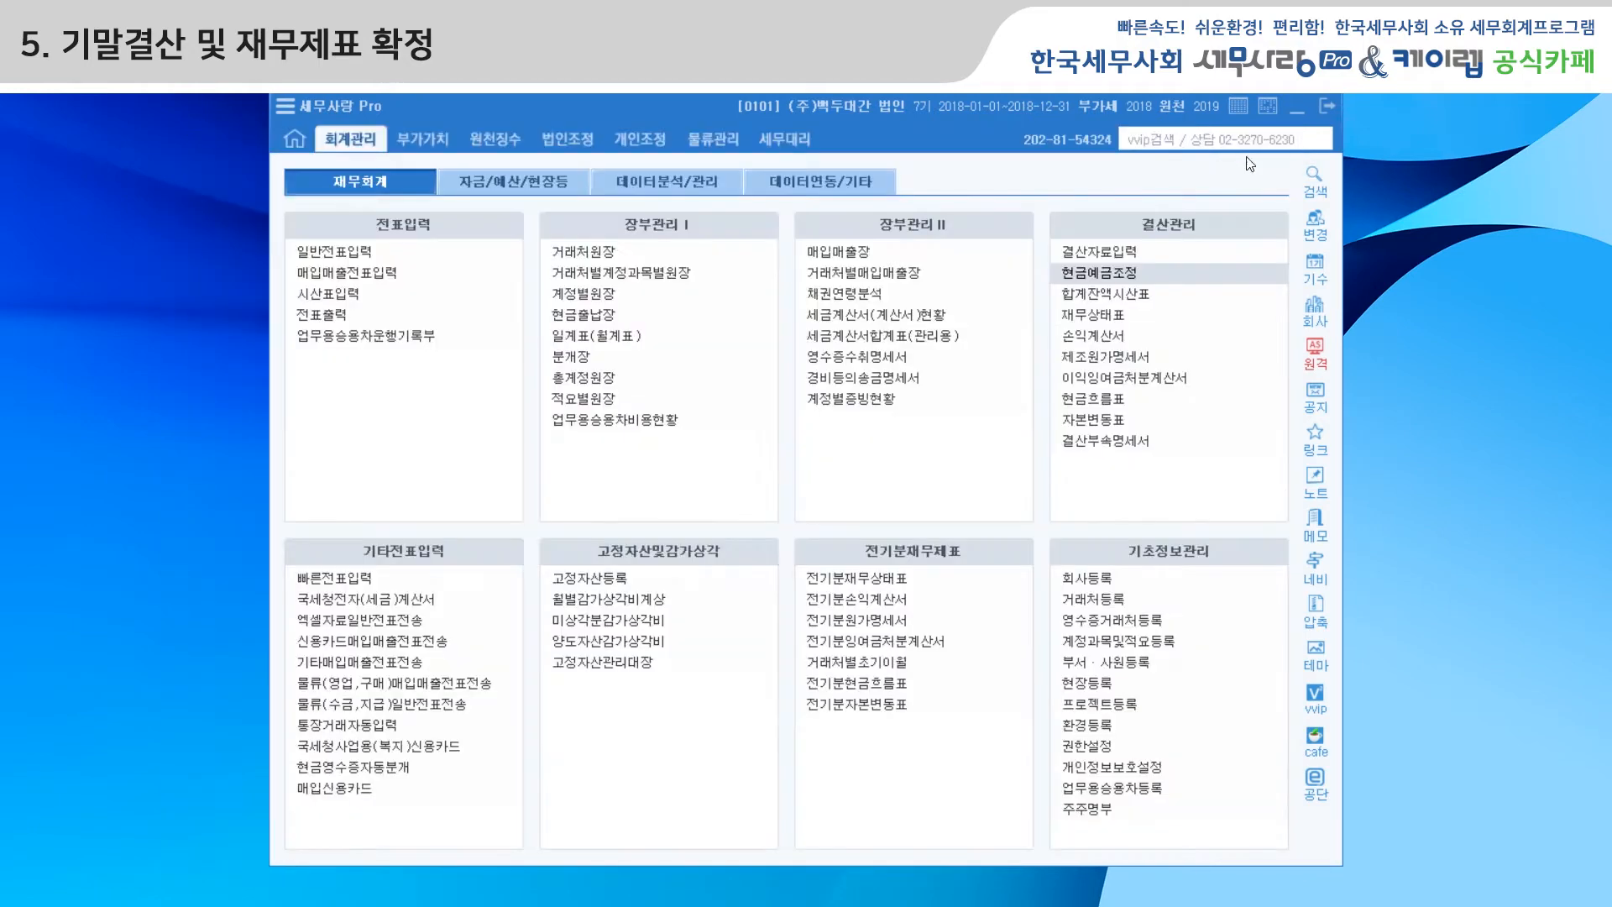
# Open 결산자료입력 for the period 2018-01 to 2018-12 and load the previously entered data.
pyautogui.click(1105, 253)
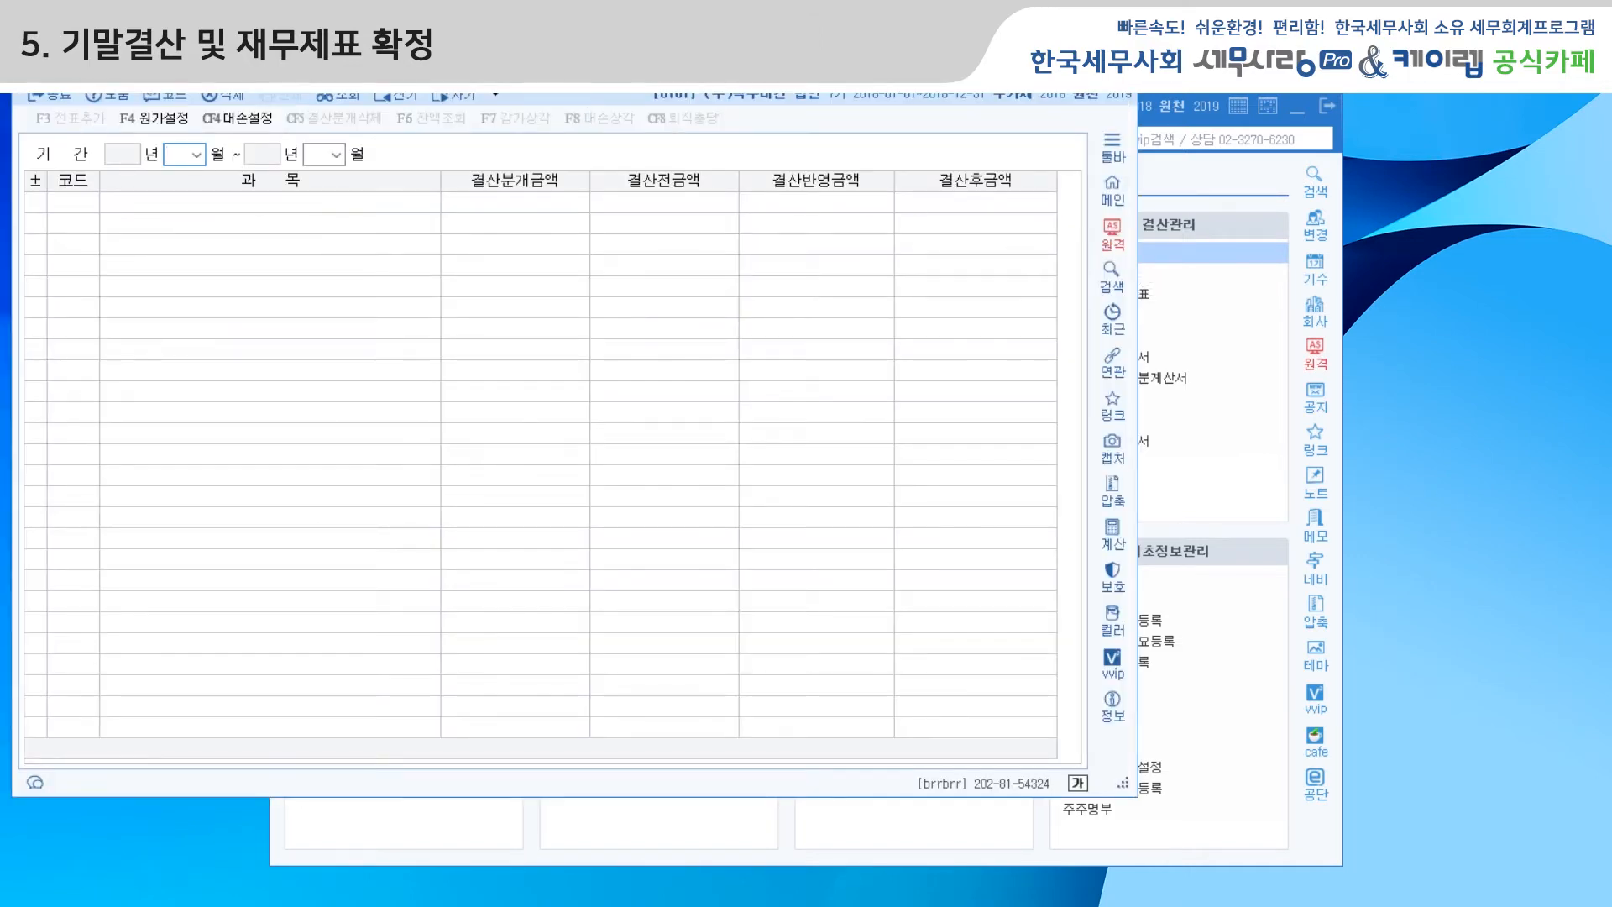
pyautogui.moveTo(572, 70); pyautogui.dragTo(691, 165)
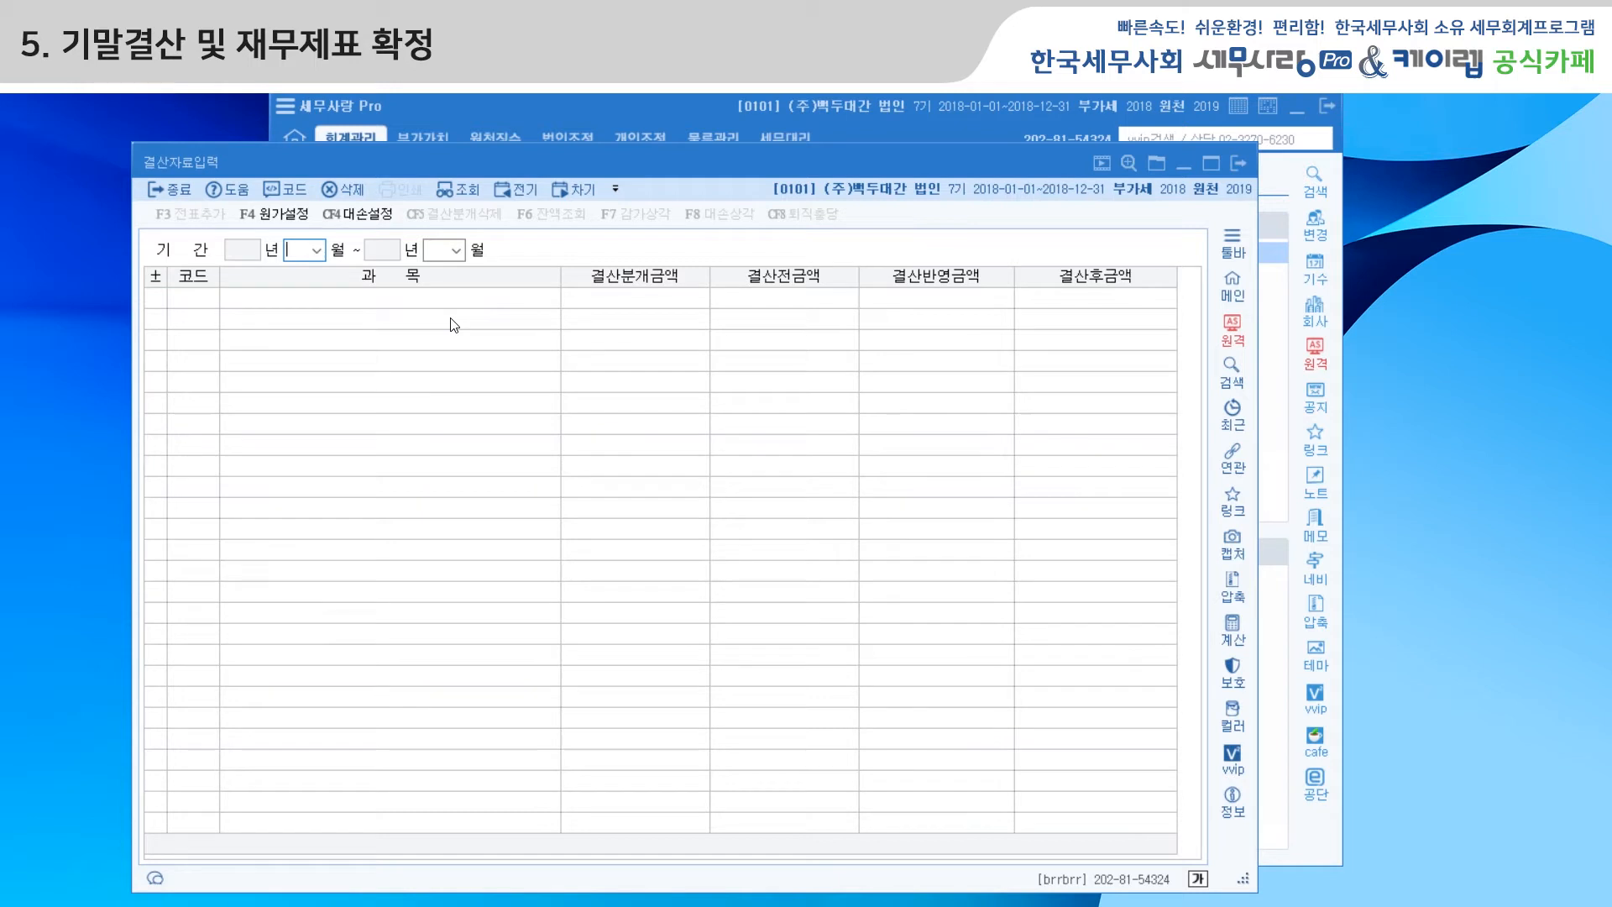
pyautogui.write('01')
pyautogui.press('Return')
pyautogui.write('12')
pyautogui.press('Return')
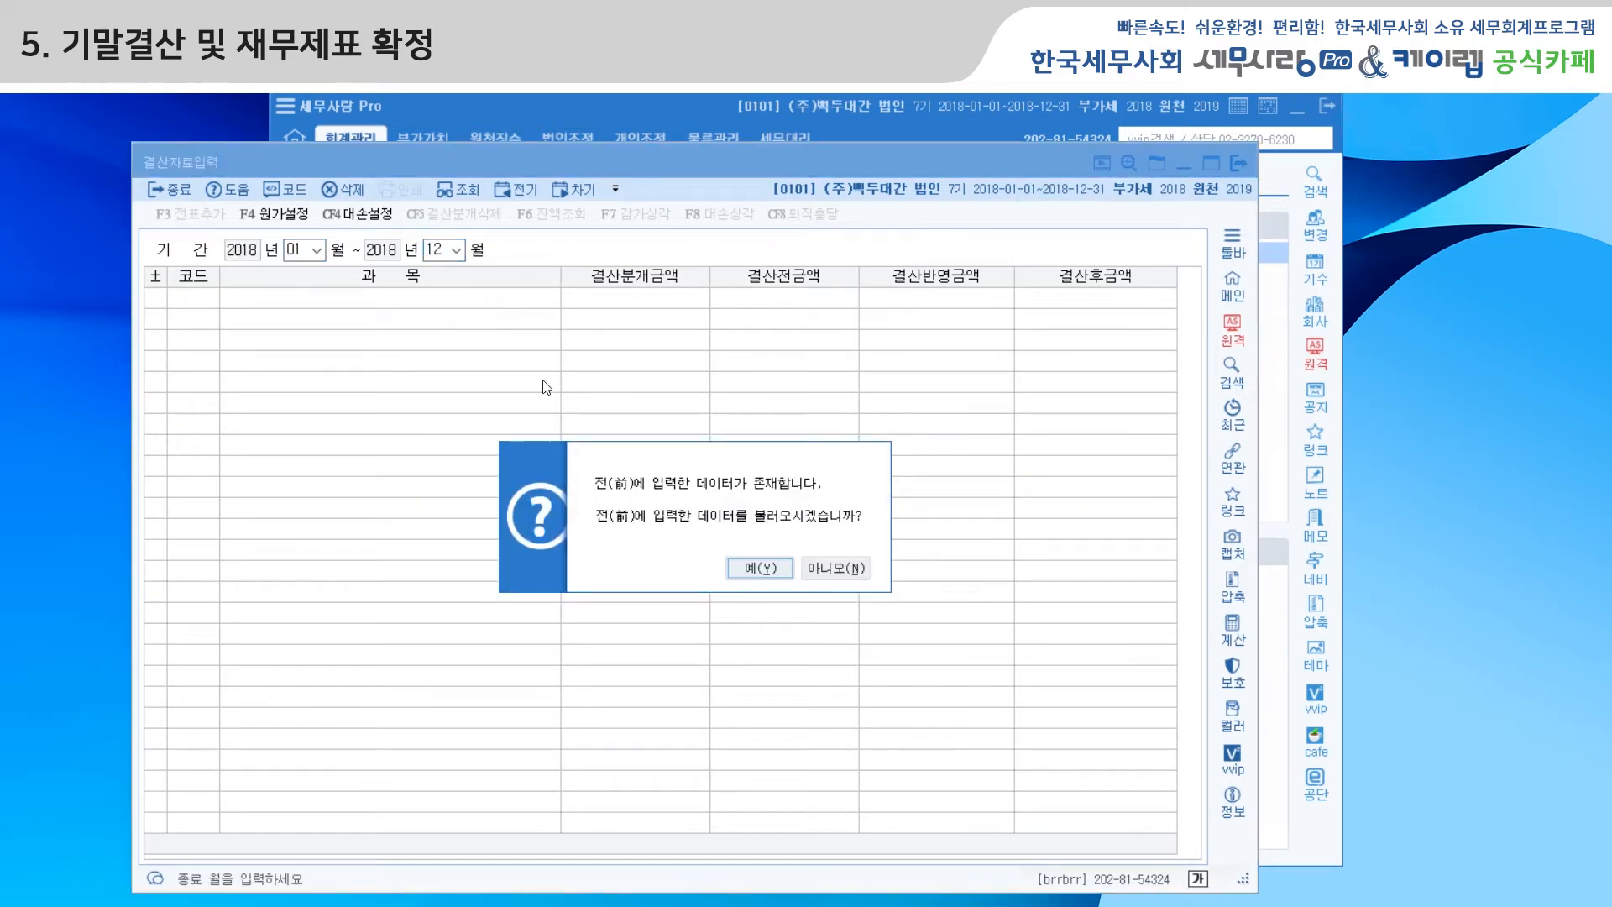
pyautogui.click(760, 568)
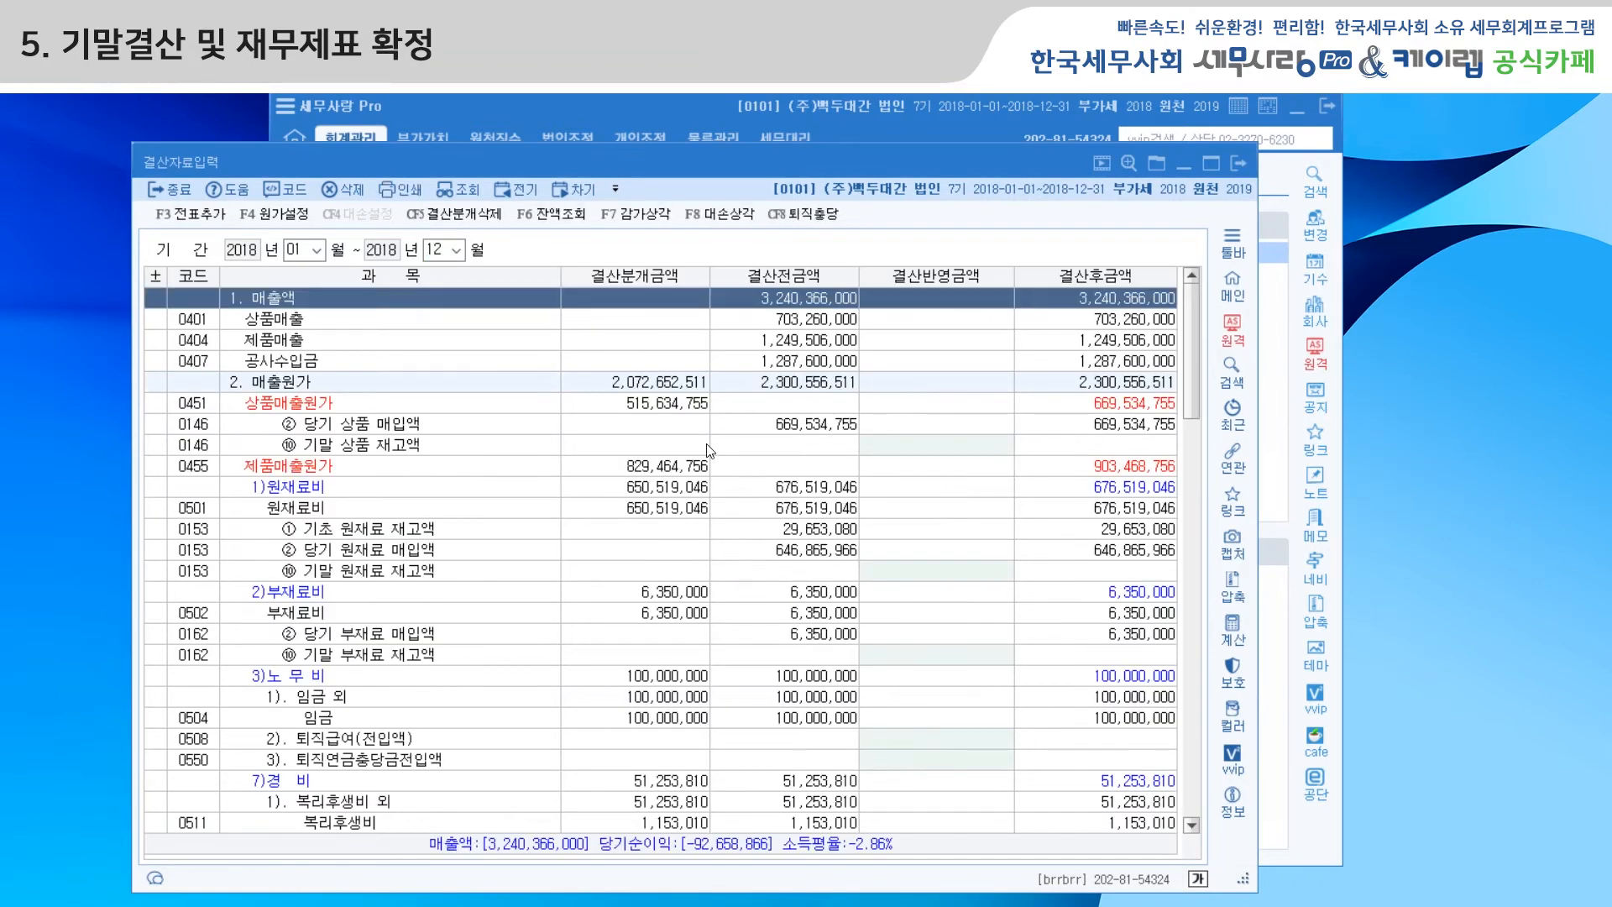
# Look through the closing data sheet from sales down to net income and the number of shares.
pyautogui.moveTo(722, 156); pyautogui.dragTo(719, 129)
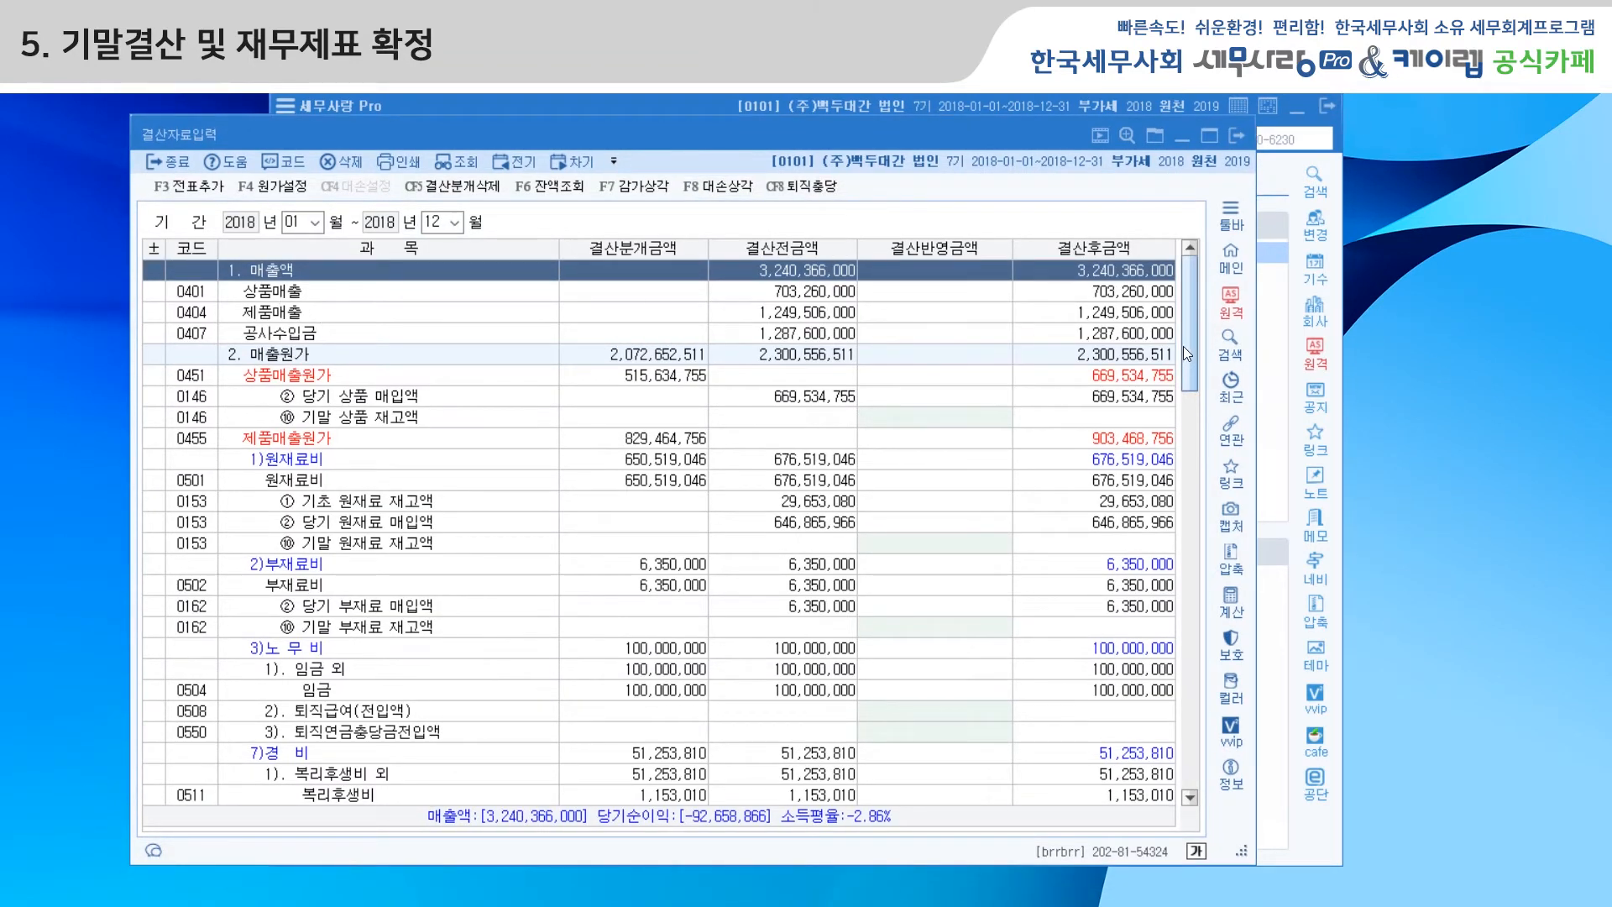
pyautogui.moveTo(1187, 344); pyautogui.dragTo(1214, 784)
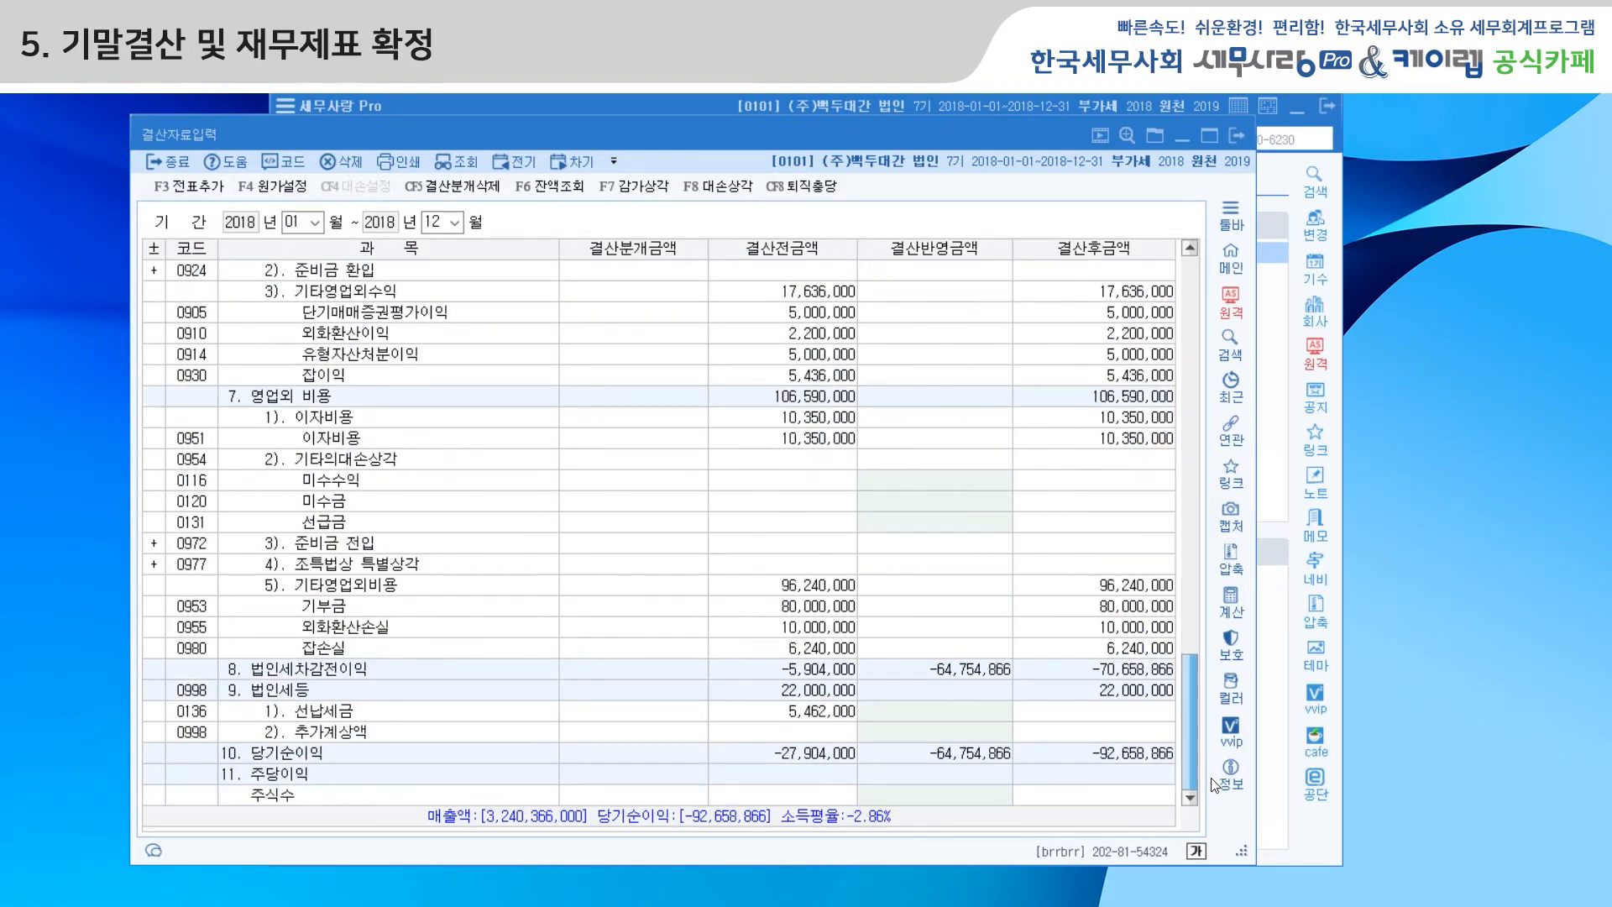
pyautogui.moveTo(1190, 756); pyautogui.dragTo(1172, 321)
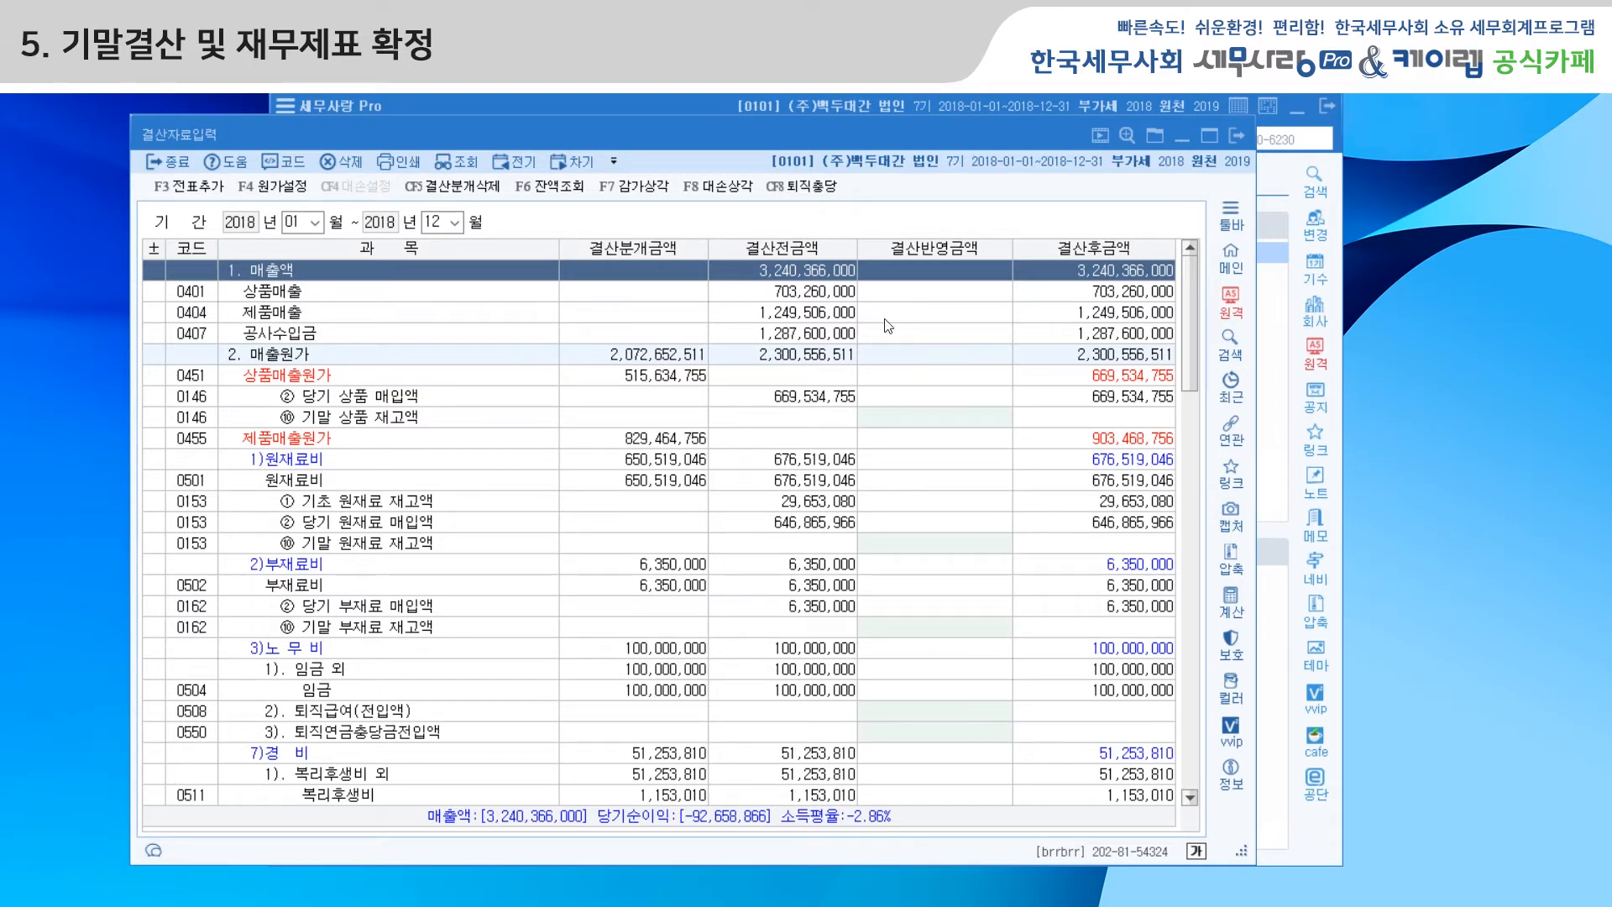
# Inspect the 결산반영금액 cells for the ending inventory of goods, raw materials and sub-materials.
pyautogui.click(930, 419)
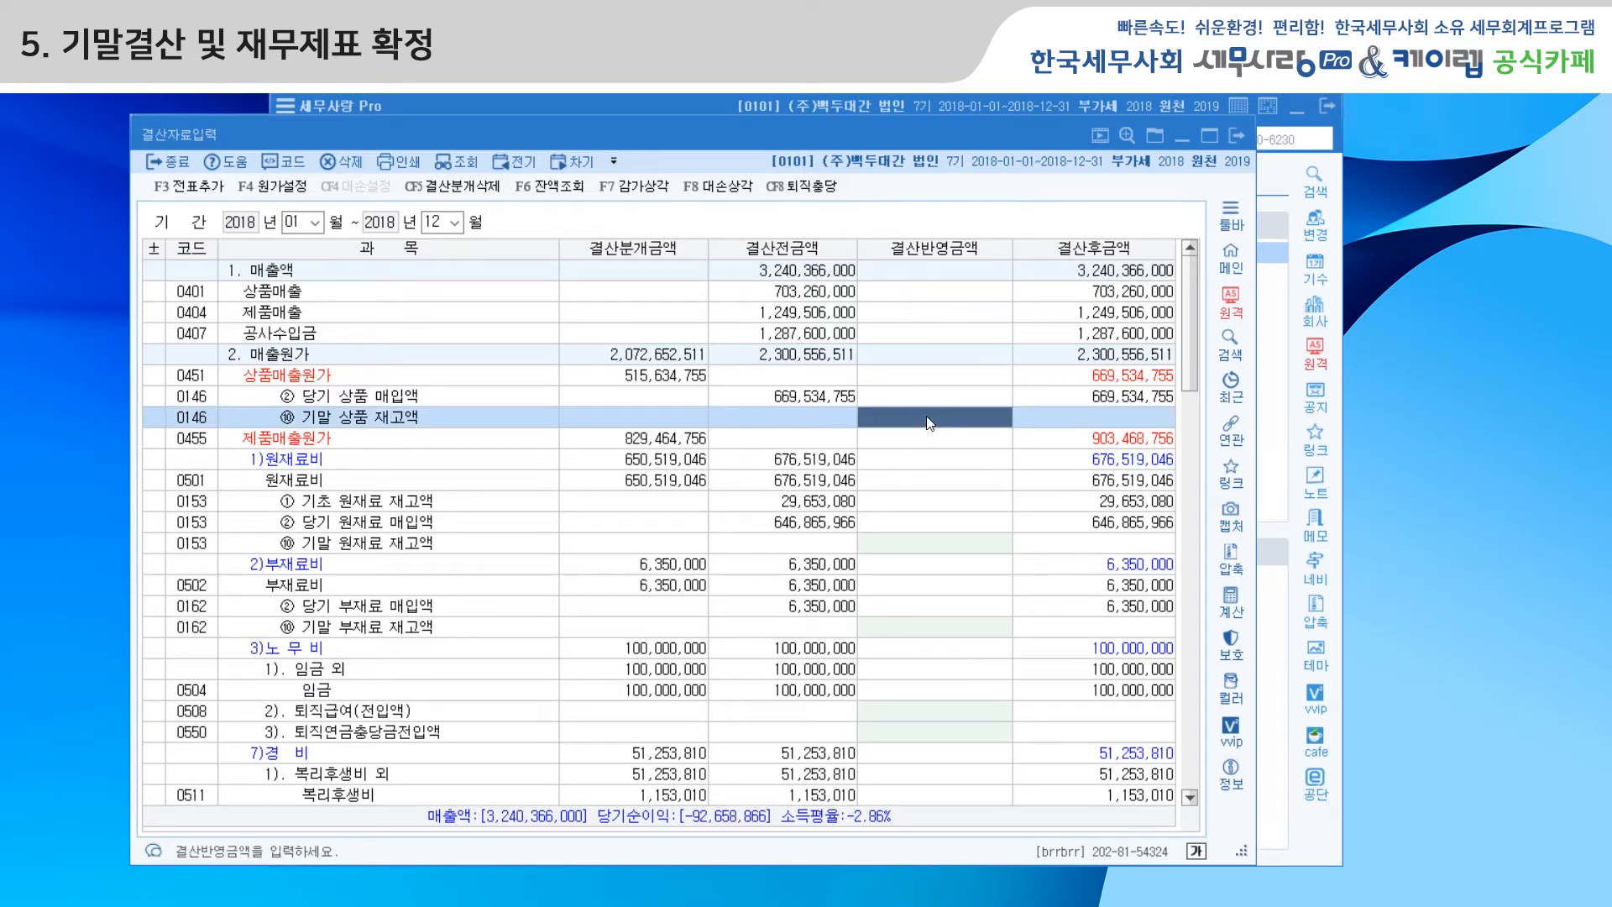
pyautogui.click(907, 550)
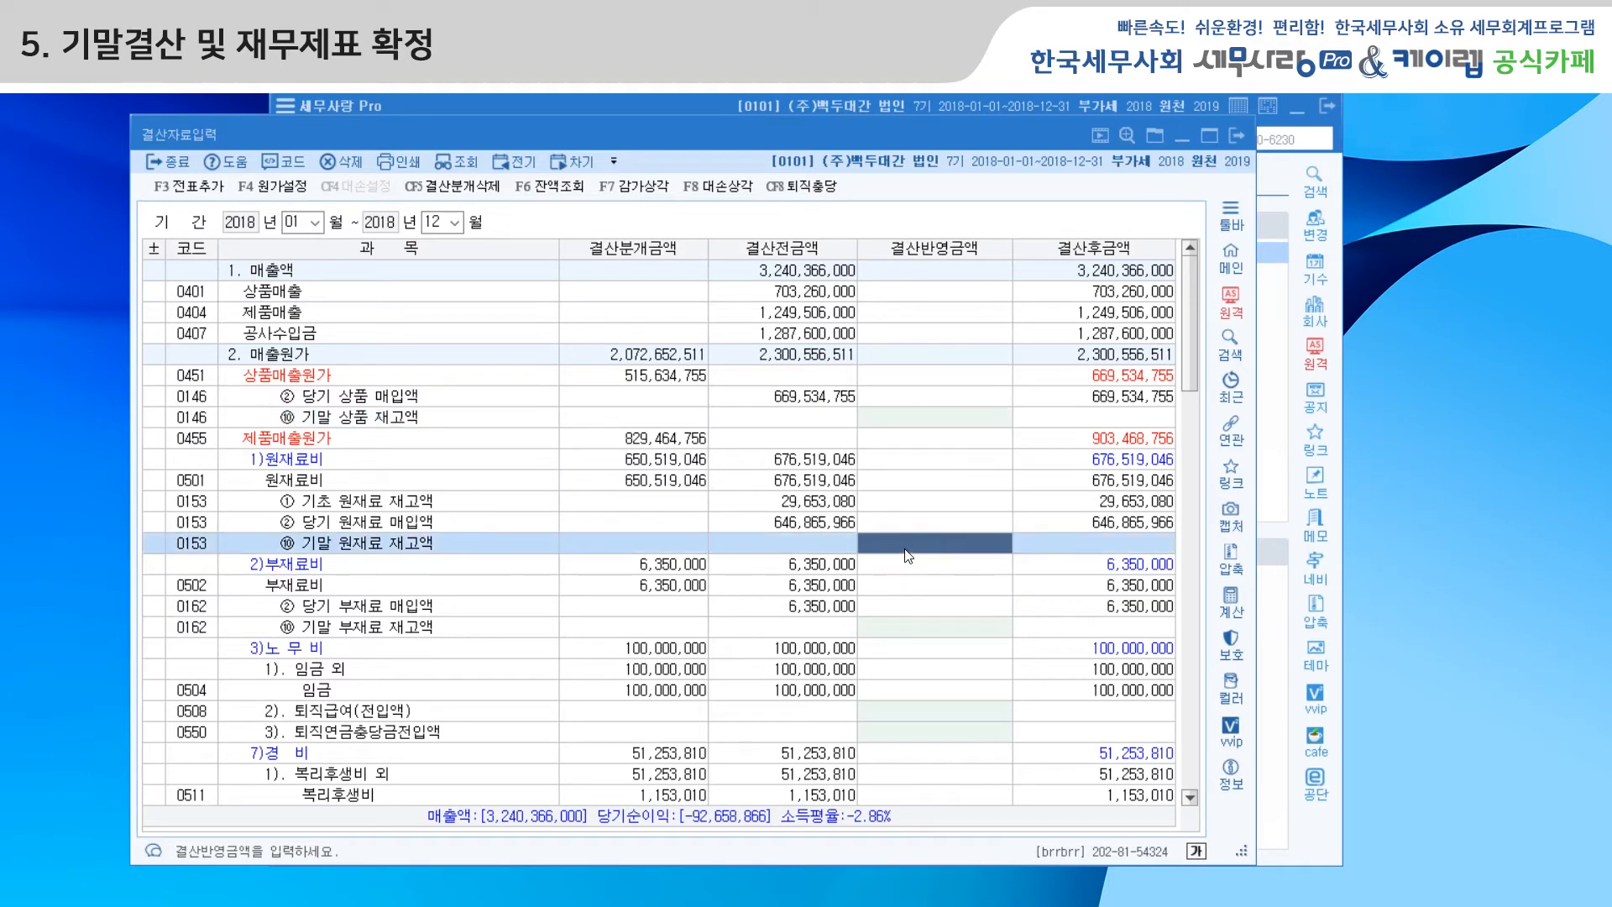
pyautogui.click(923, 630)
pyautogui.scroll(-2, 925, 637)
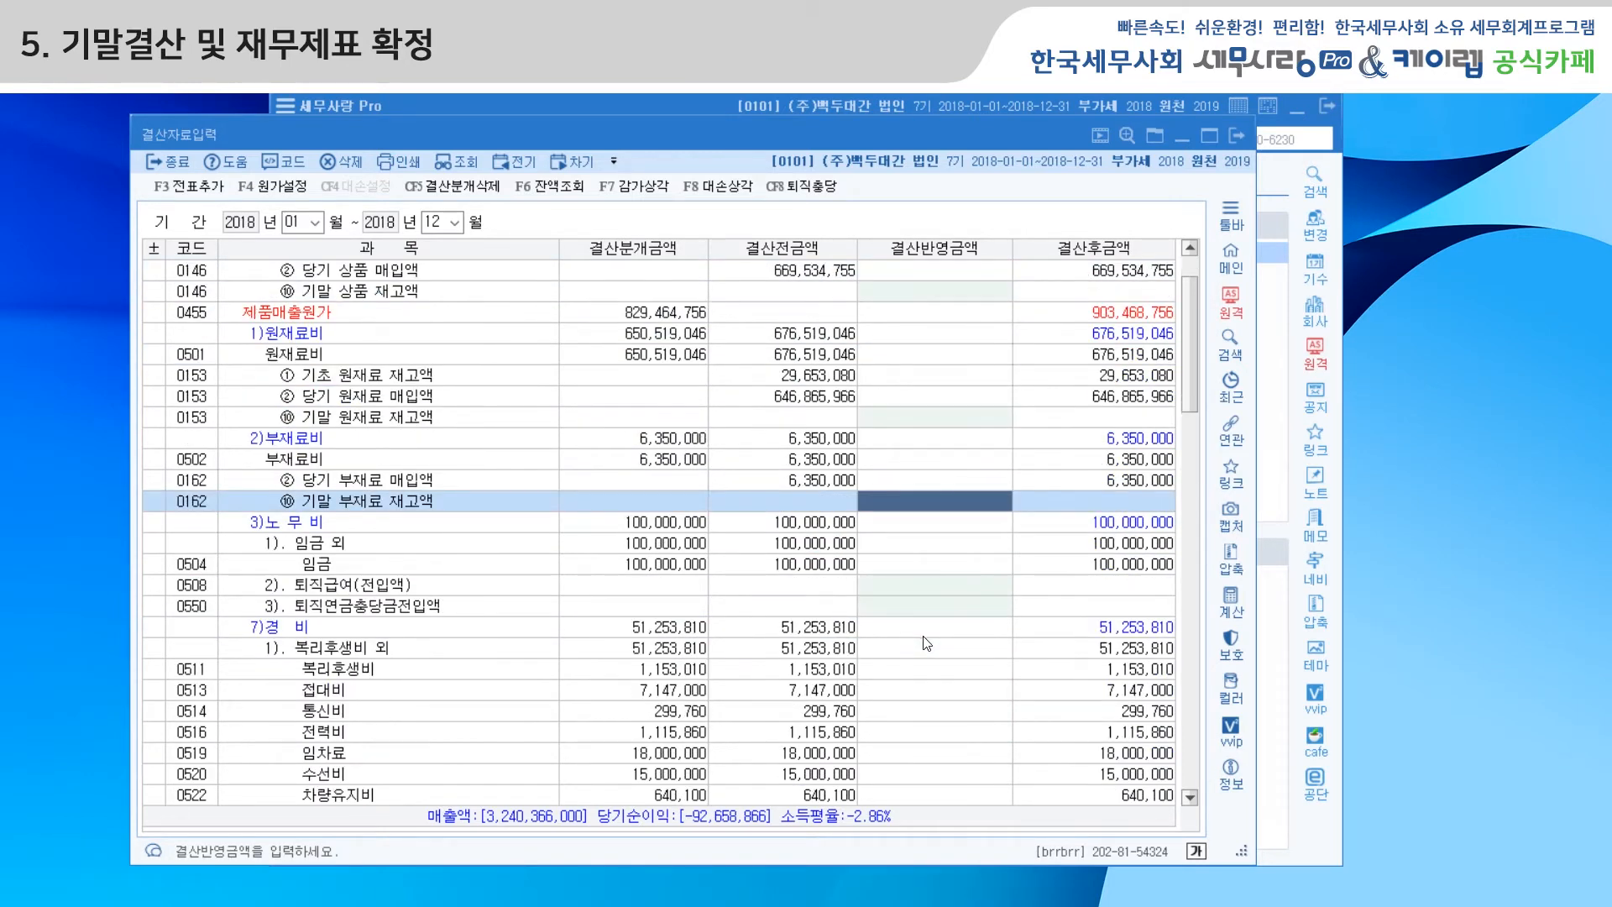
pyautogui.scroll(2, 926, 643)
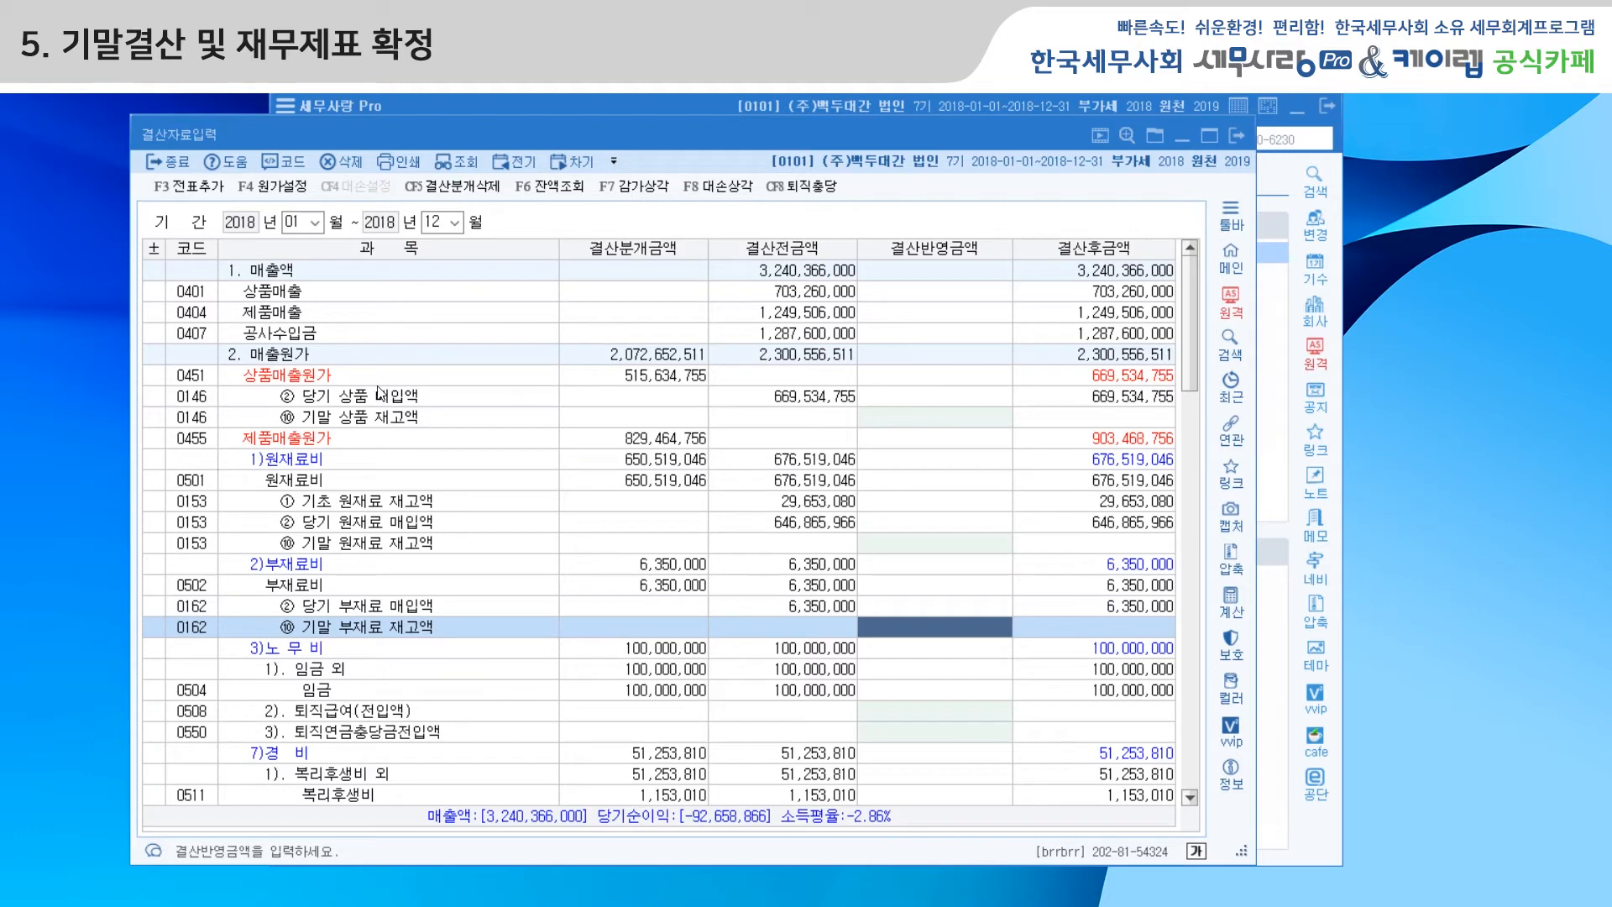
# Check the 원가설정 cost-of-sales selection, close it, and examine the manufacturing and contract construction cost rows.
pyautogui.click(270, 191)
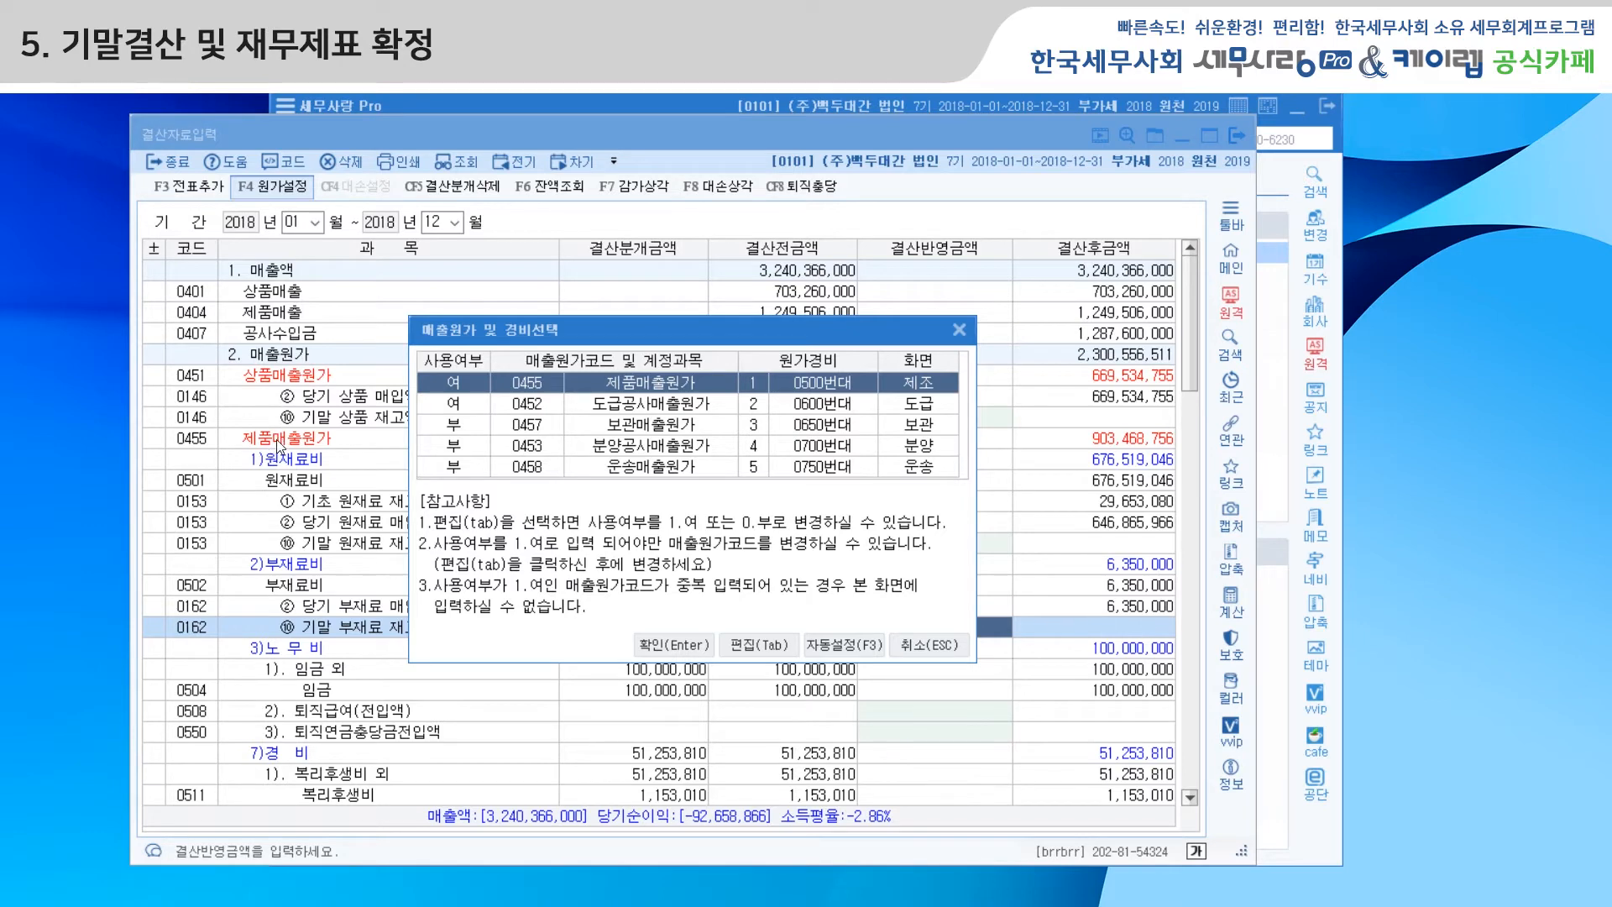
pyautogui.click(958, 330)
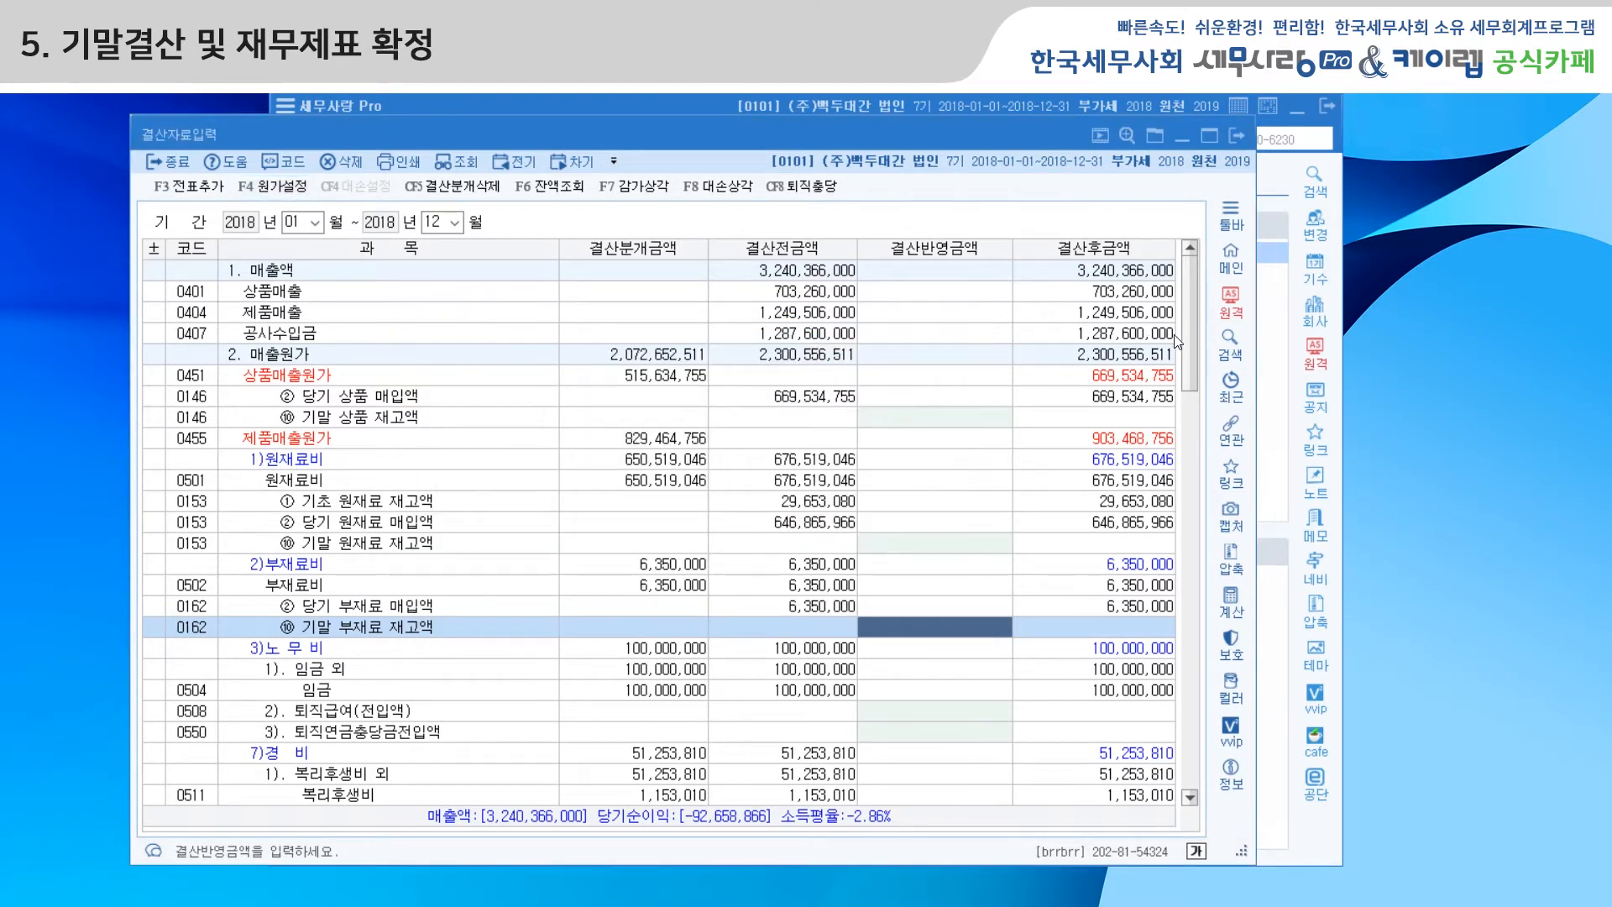
pyautogui.moveTo(1188, 334); pyautogui.dragTo(1186, 430)
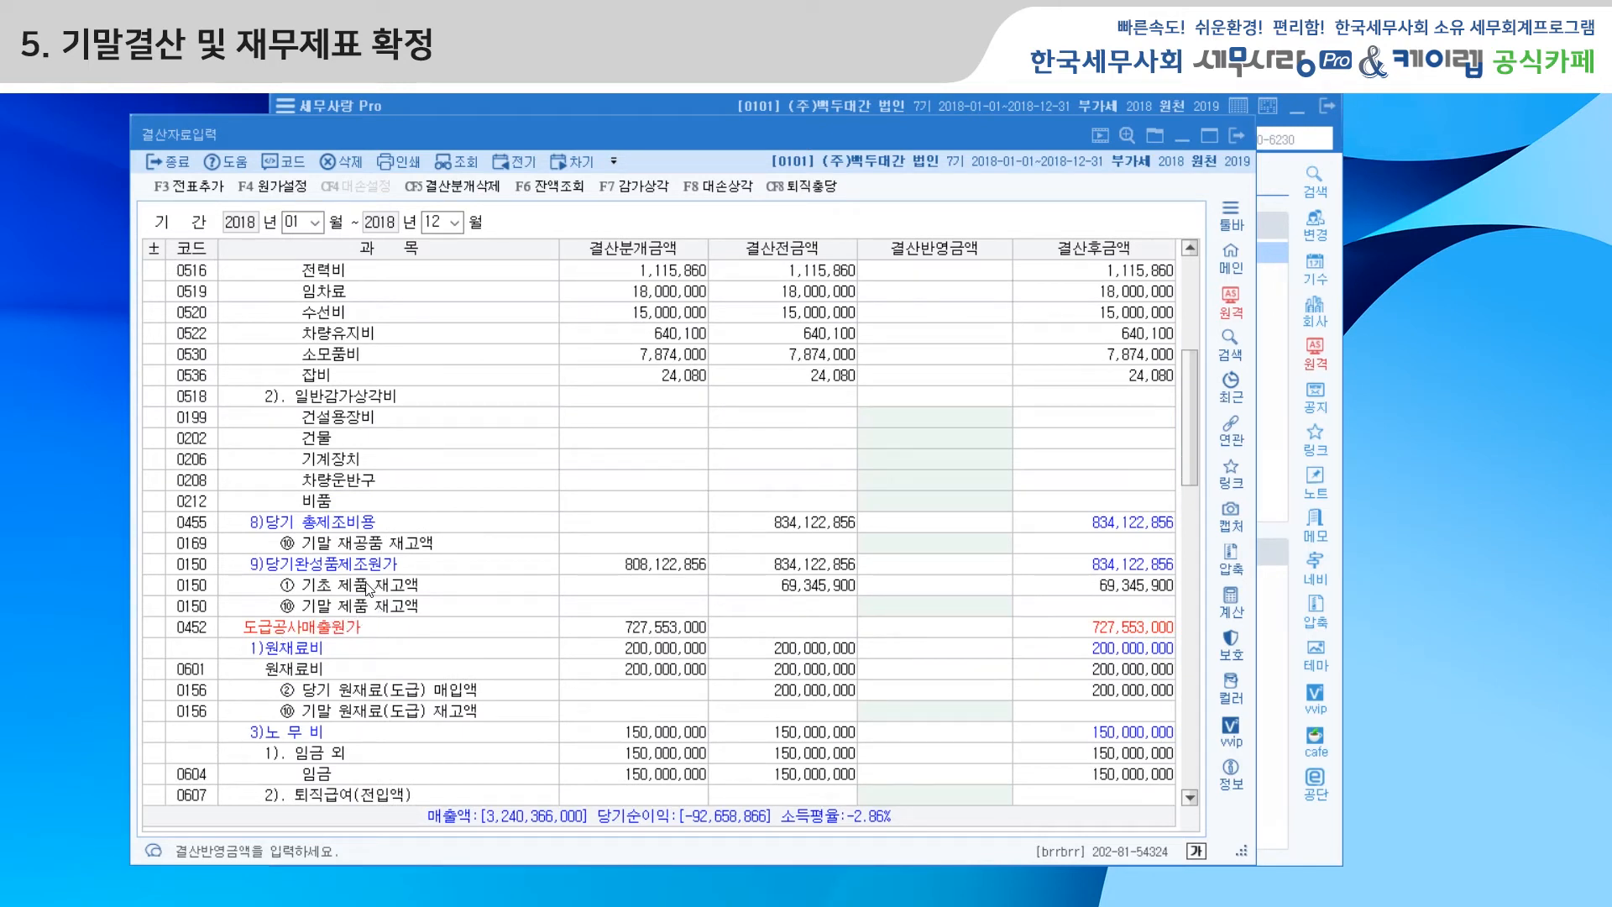
# Check the 사용여부 options for the cost-of-sales codes in 원가설정, leave editing mode and close the dialog without changes.
pyautogui.click(279, 197)
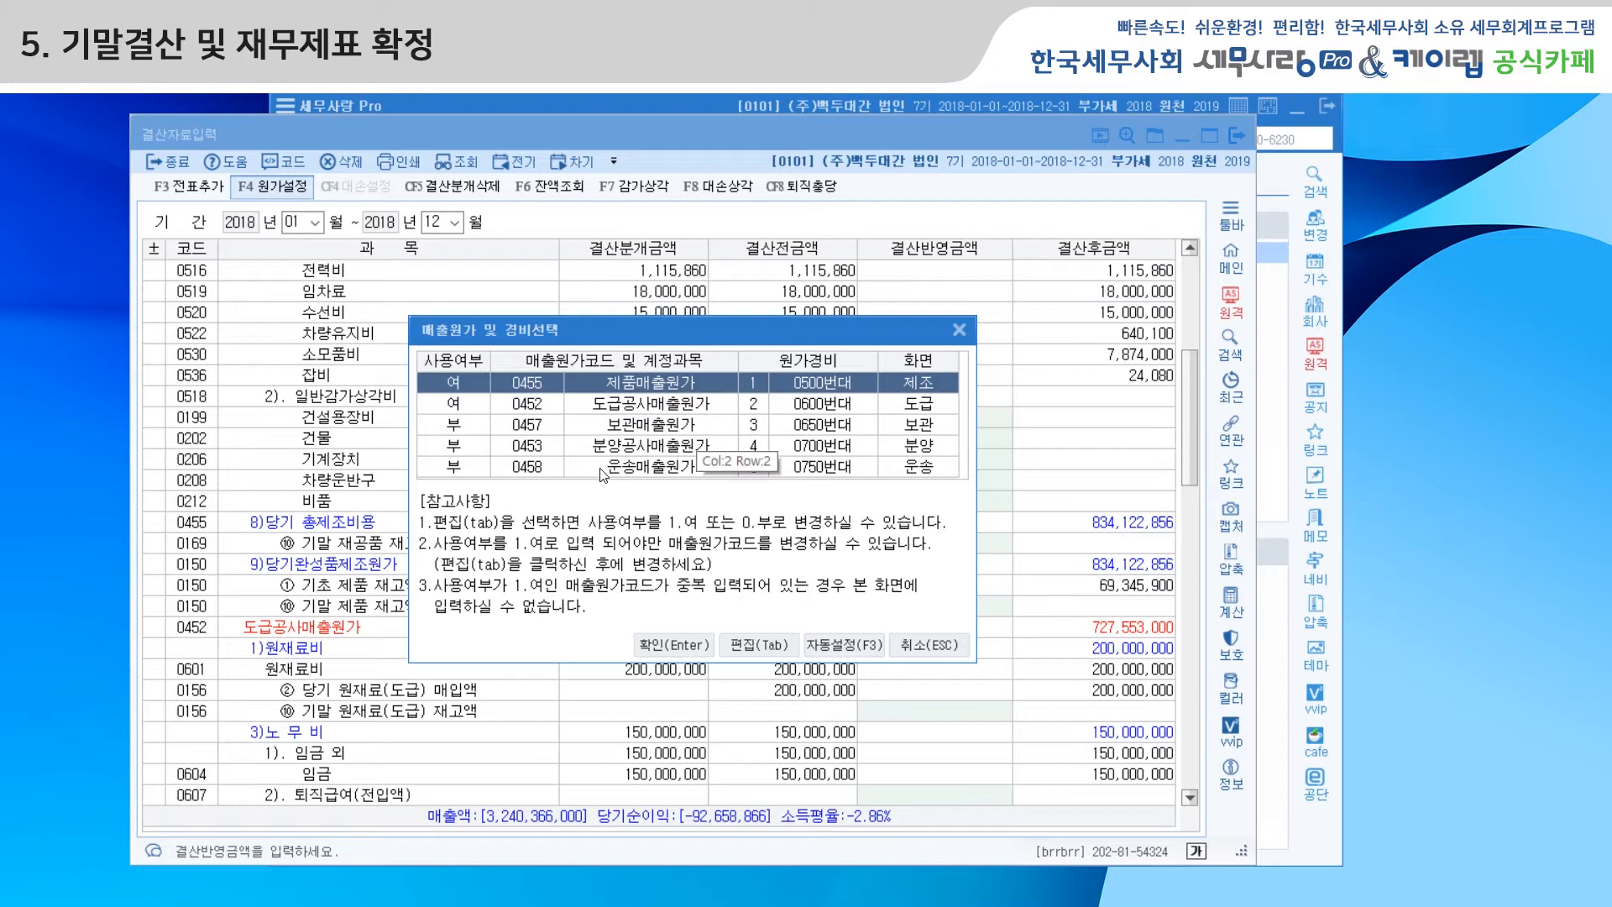
pyautogui.click(742, 648)
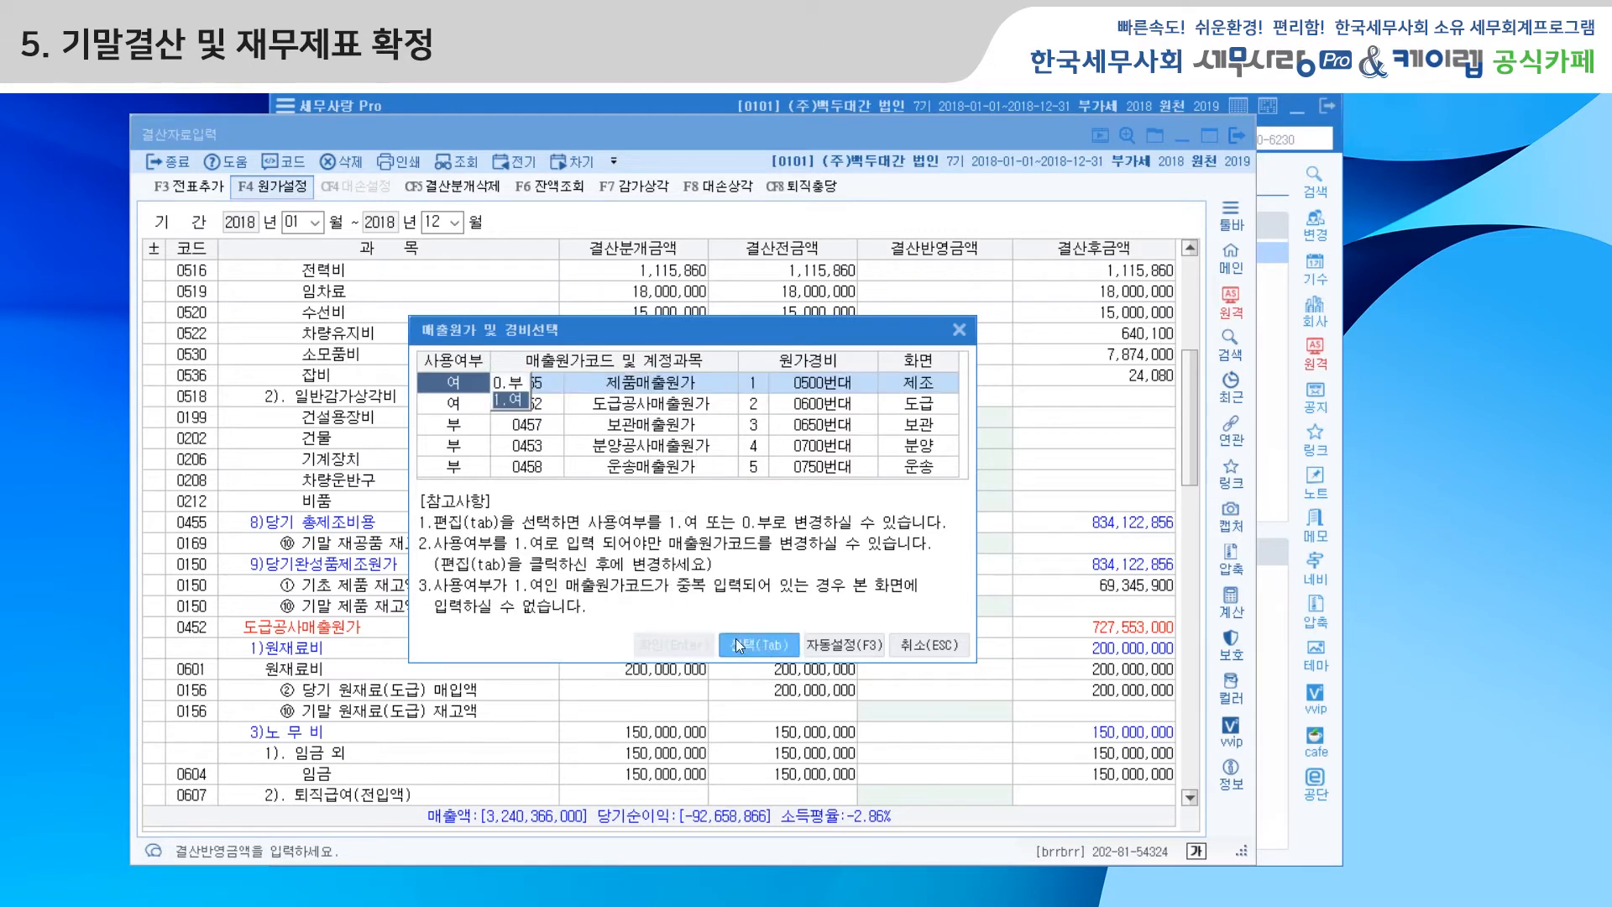
pyautogui.click(497, 449)
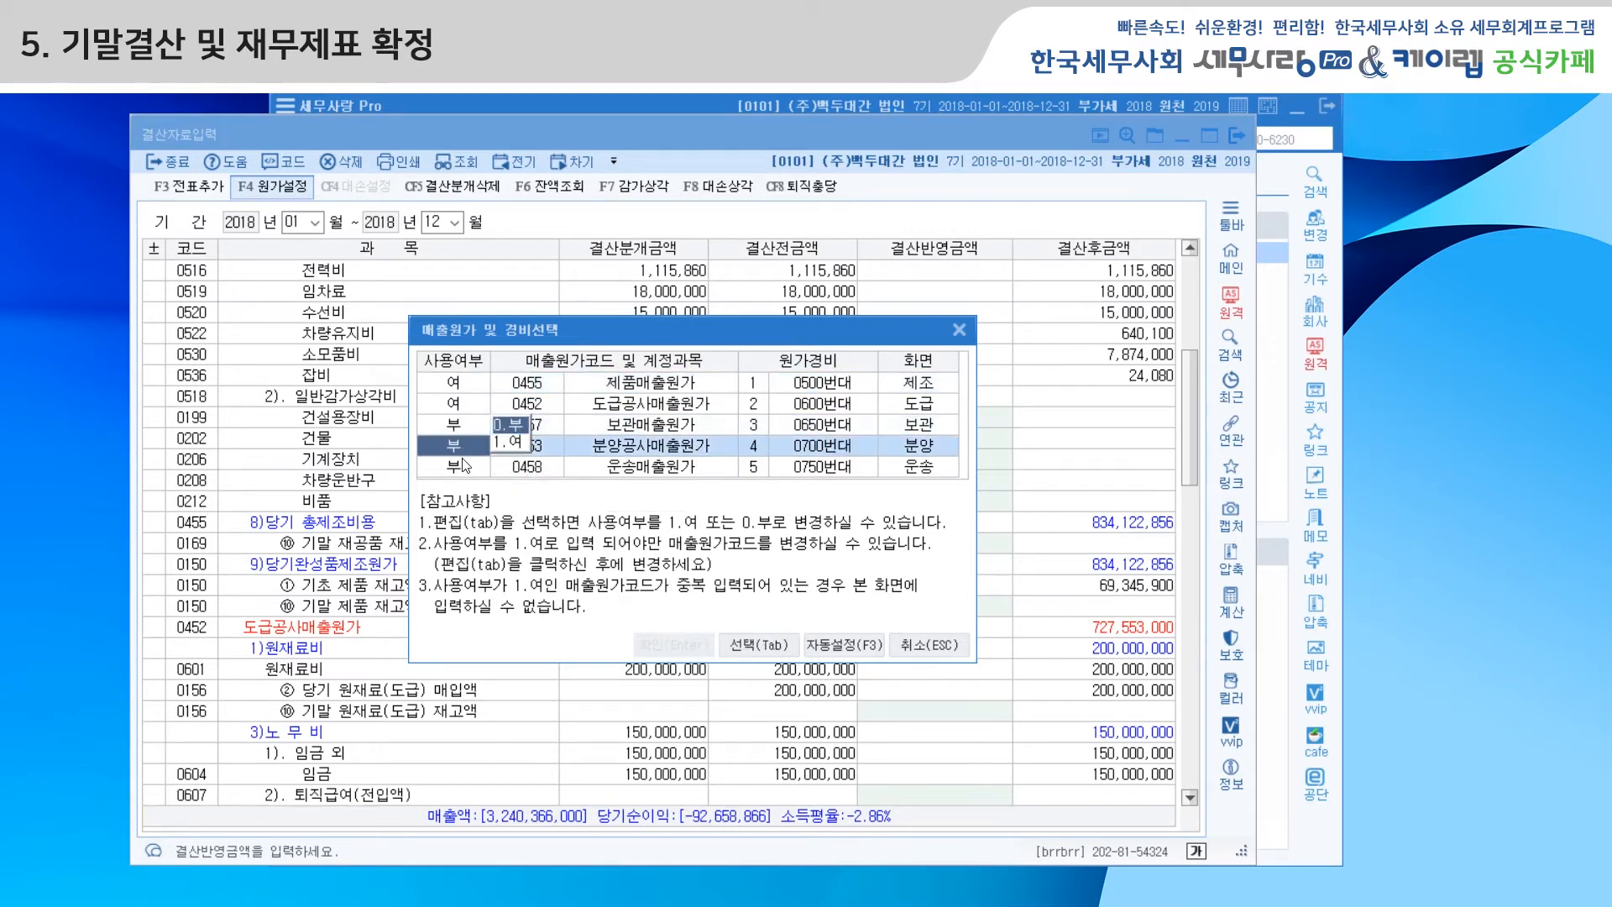
pyautogui.click(461, 467)
pyautogui.click(767, 647)
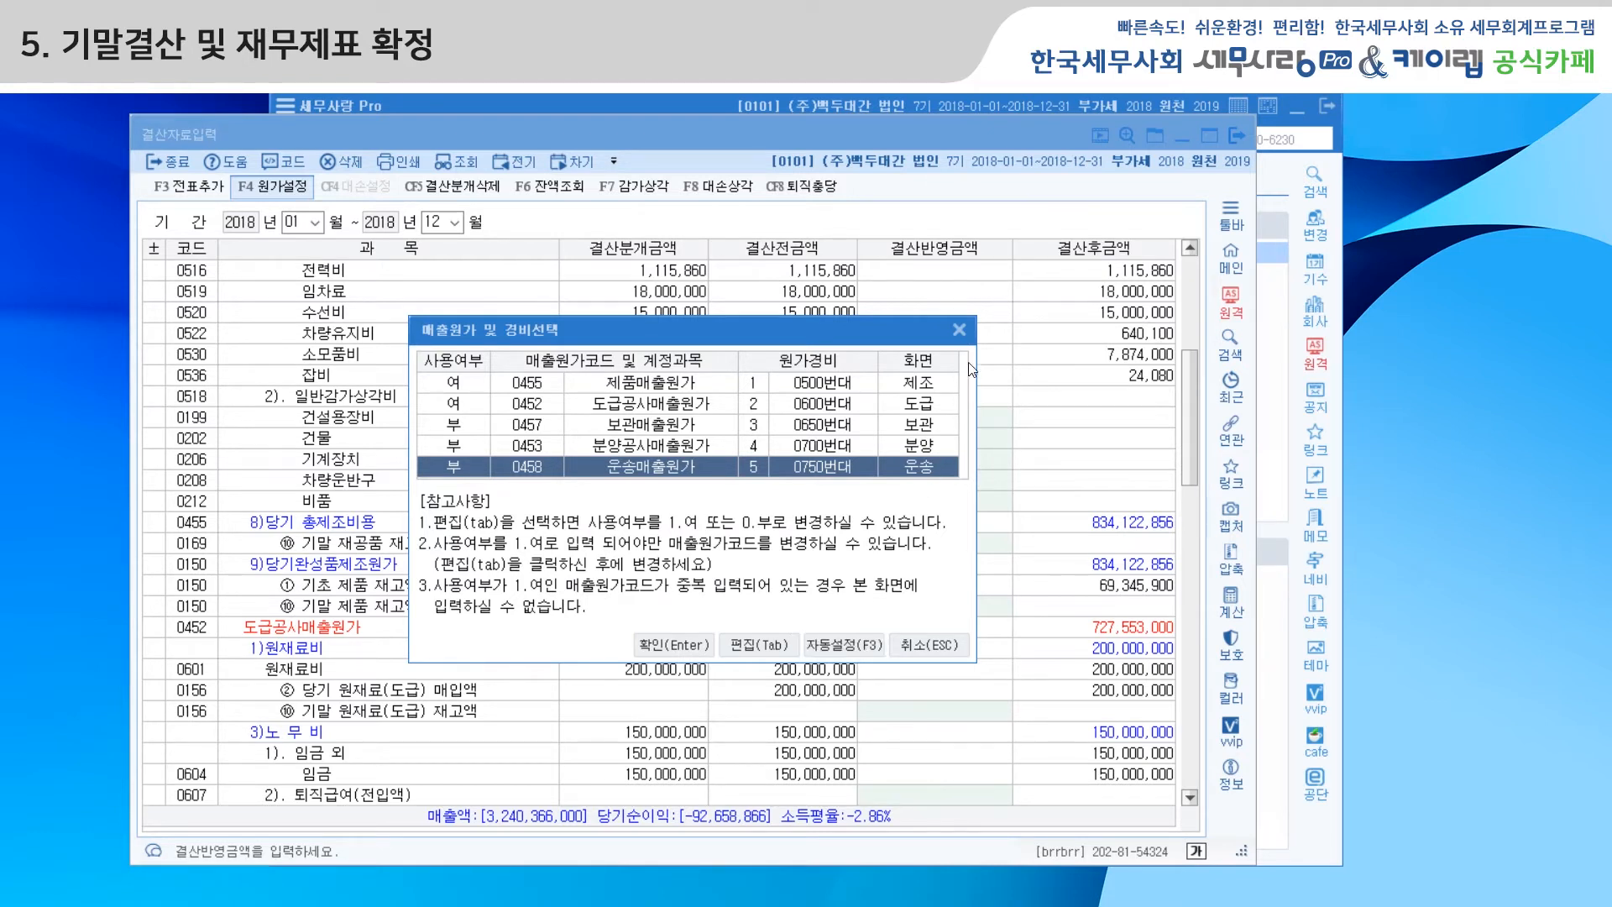
pyautogui.click(958, 330)
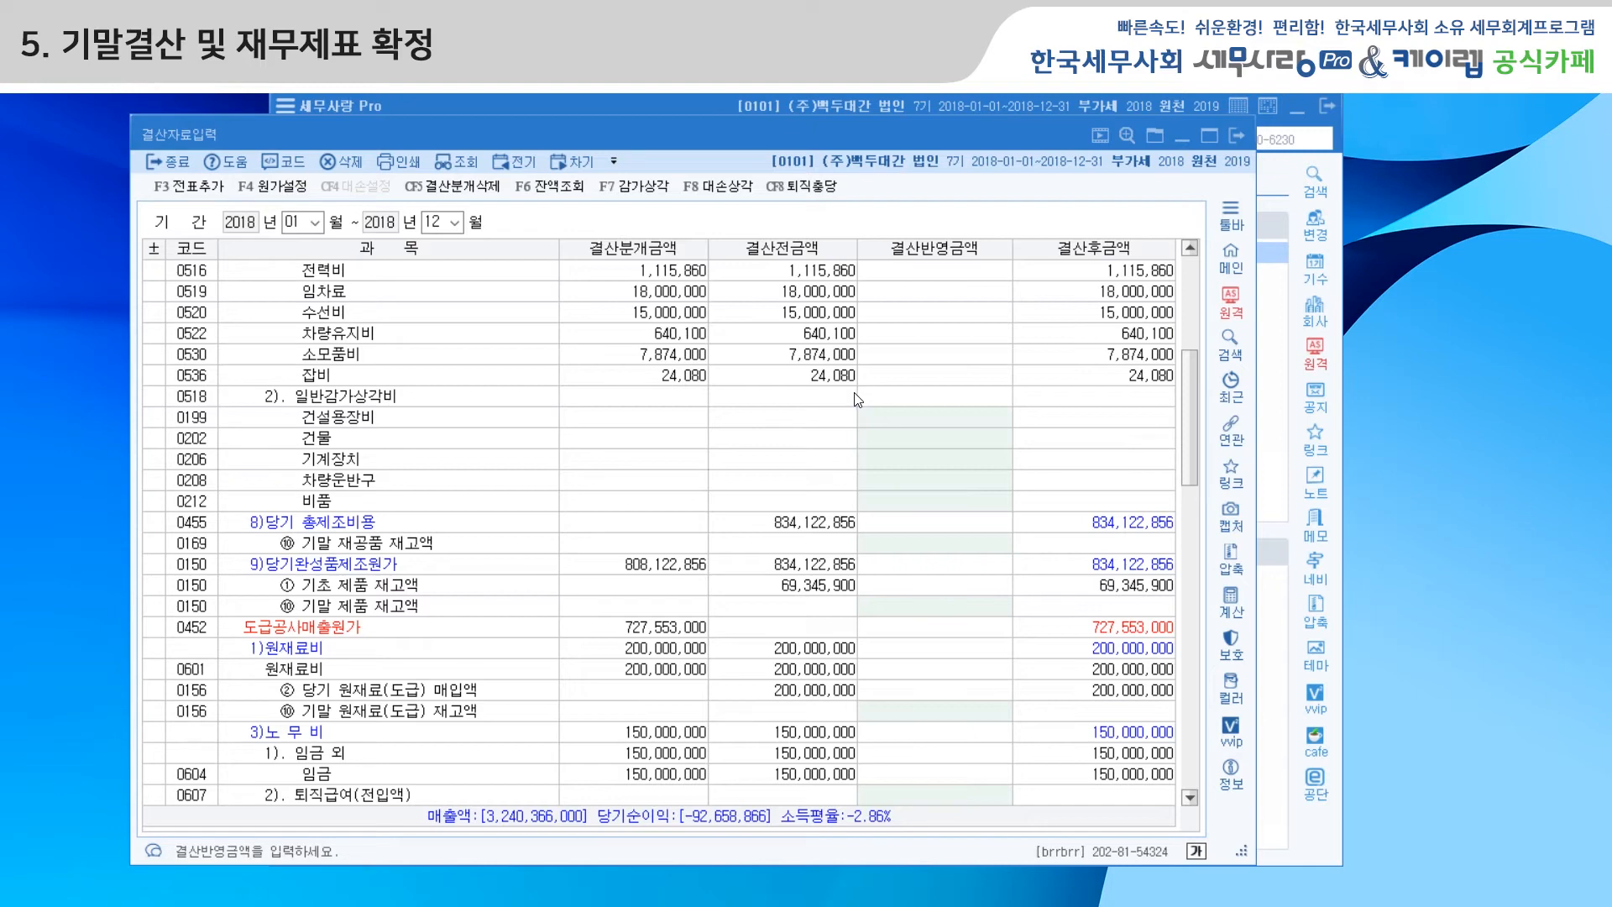
# Open the 감가상각 dialog and examine the depreciation amounts of each fixed asset account.
pyautogui.click(635, 186)
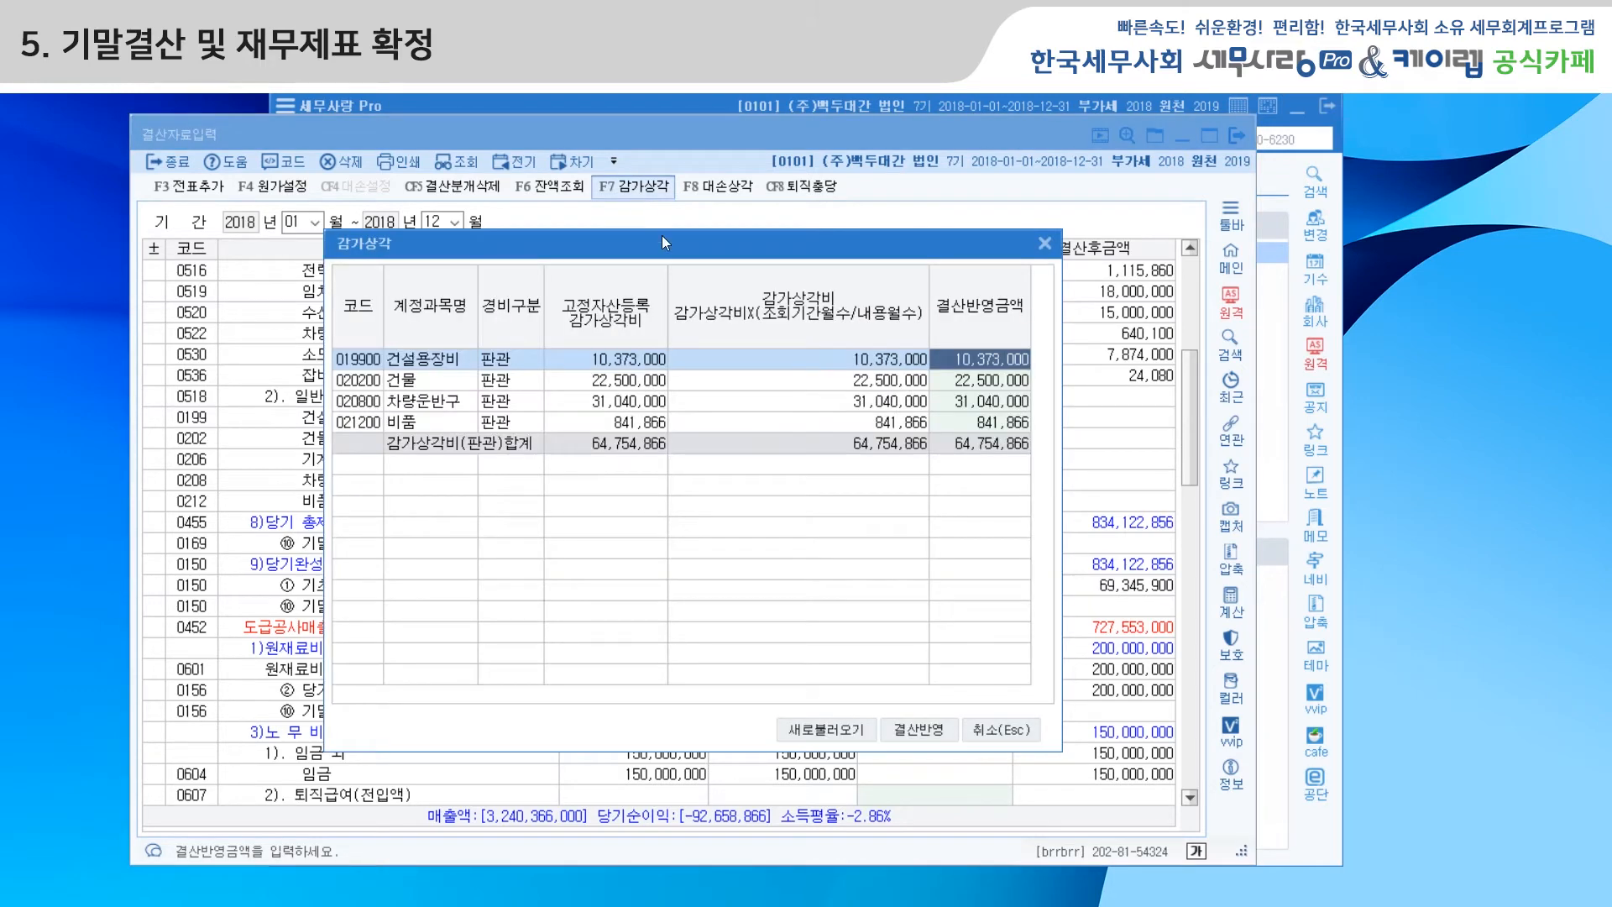
pyautogui.moveTo(661, 251); pyautogui.dragTo(648, 255)
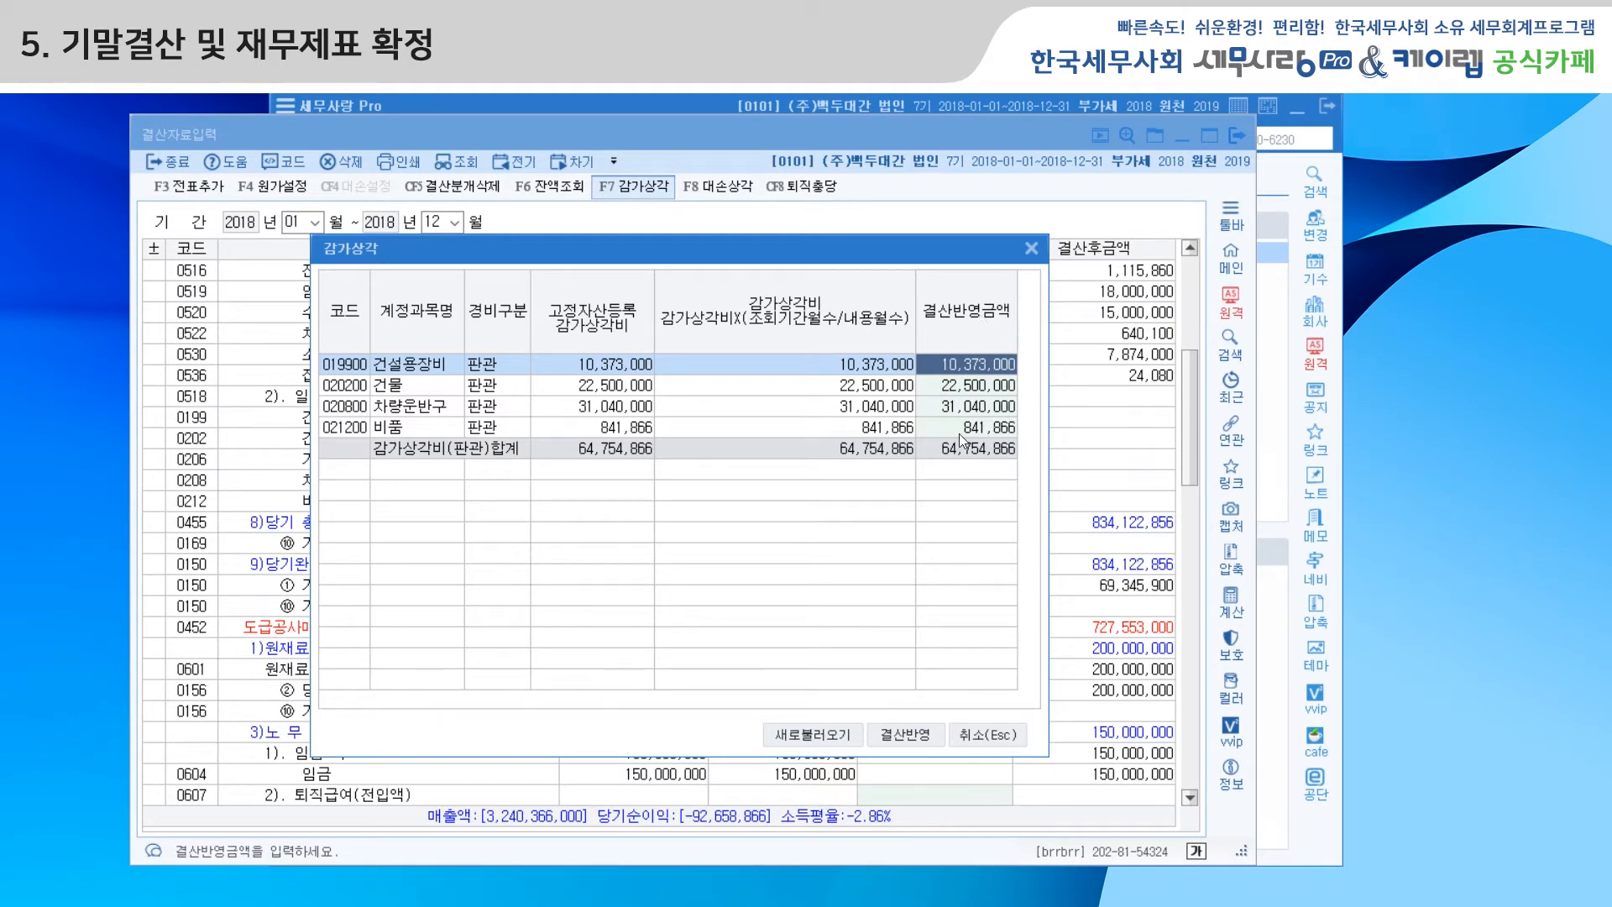
# Open 고정자산등록 for account 208 차량운반구 and check the 경비구분 options of asset 000001.
pyautogui.click(1278, 197)
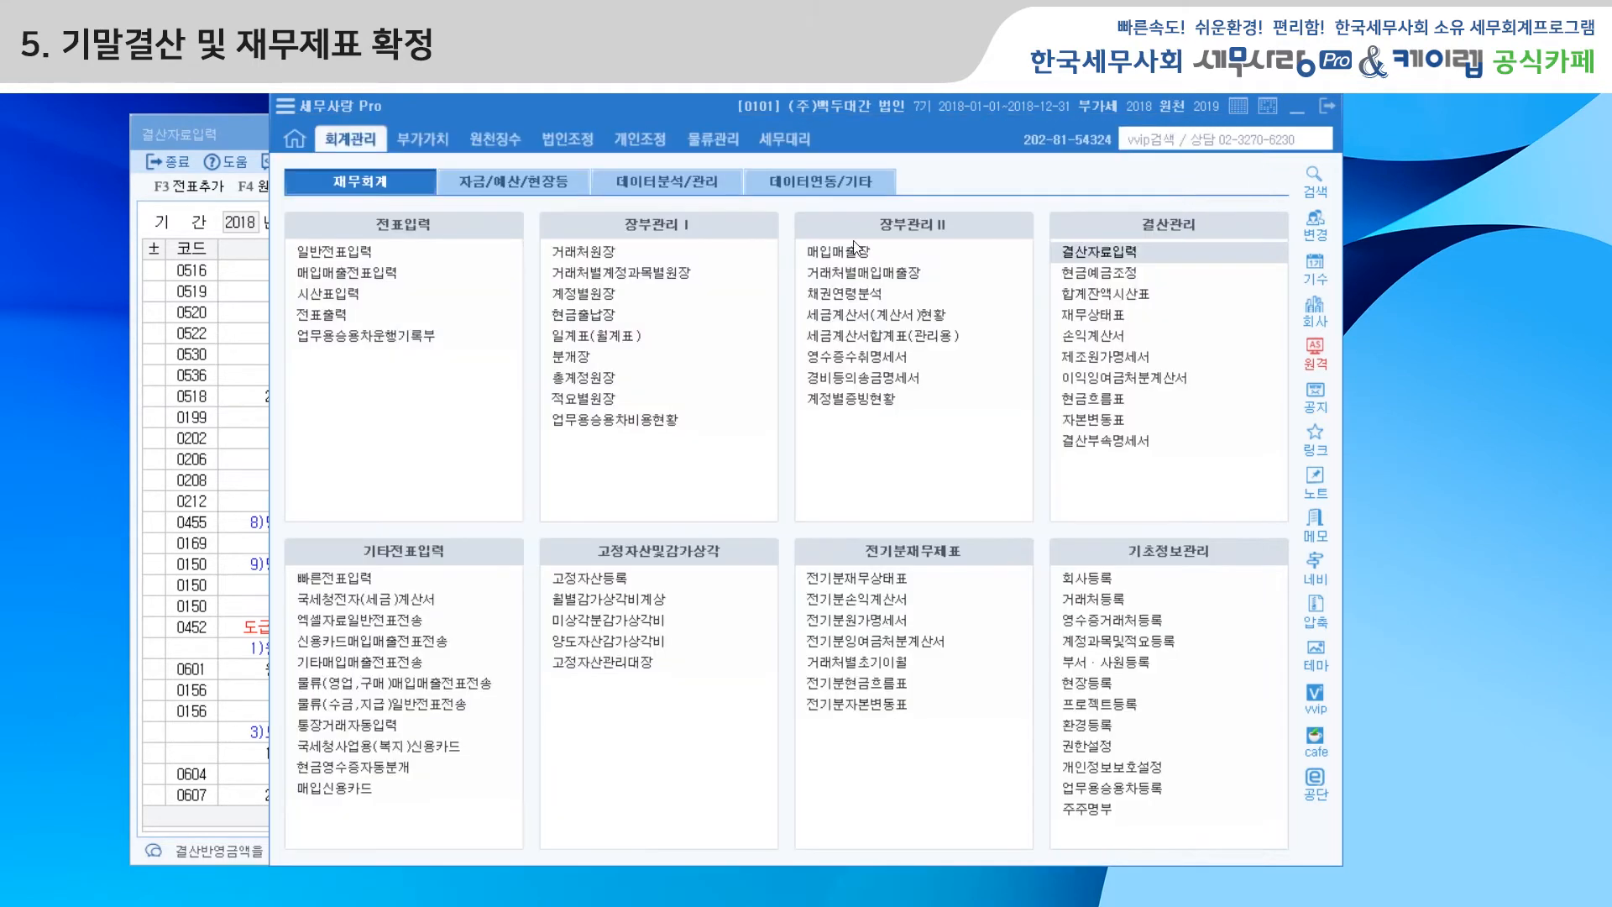
pyautogui.click(626, 578)
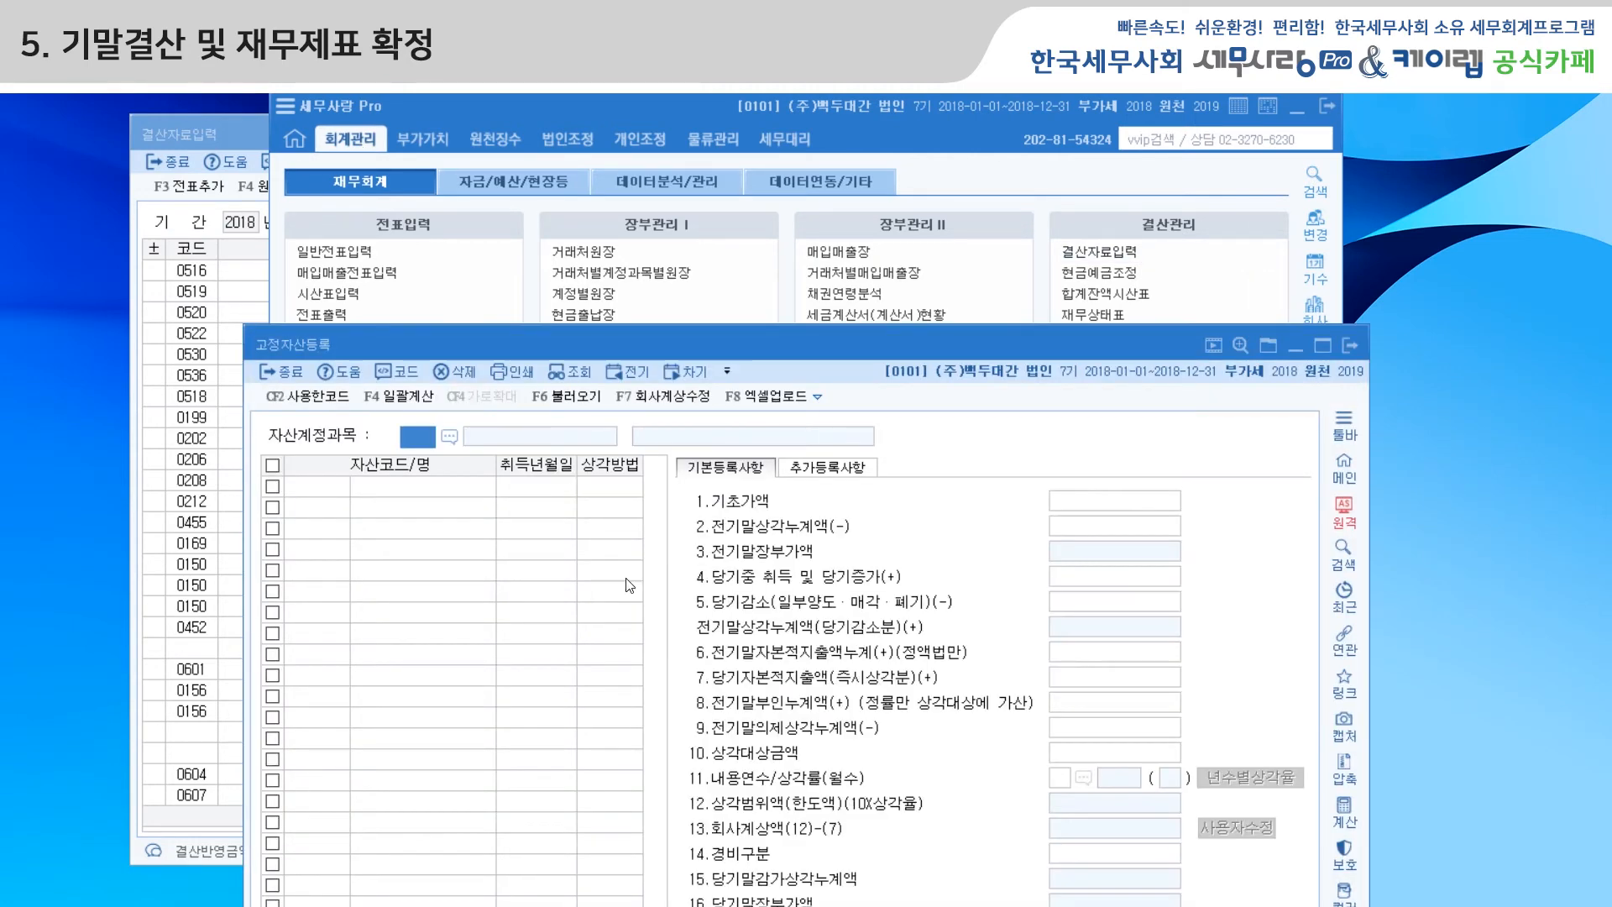
pyautogui.write('208')
pyautogui.press('Return')
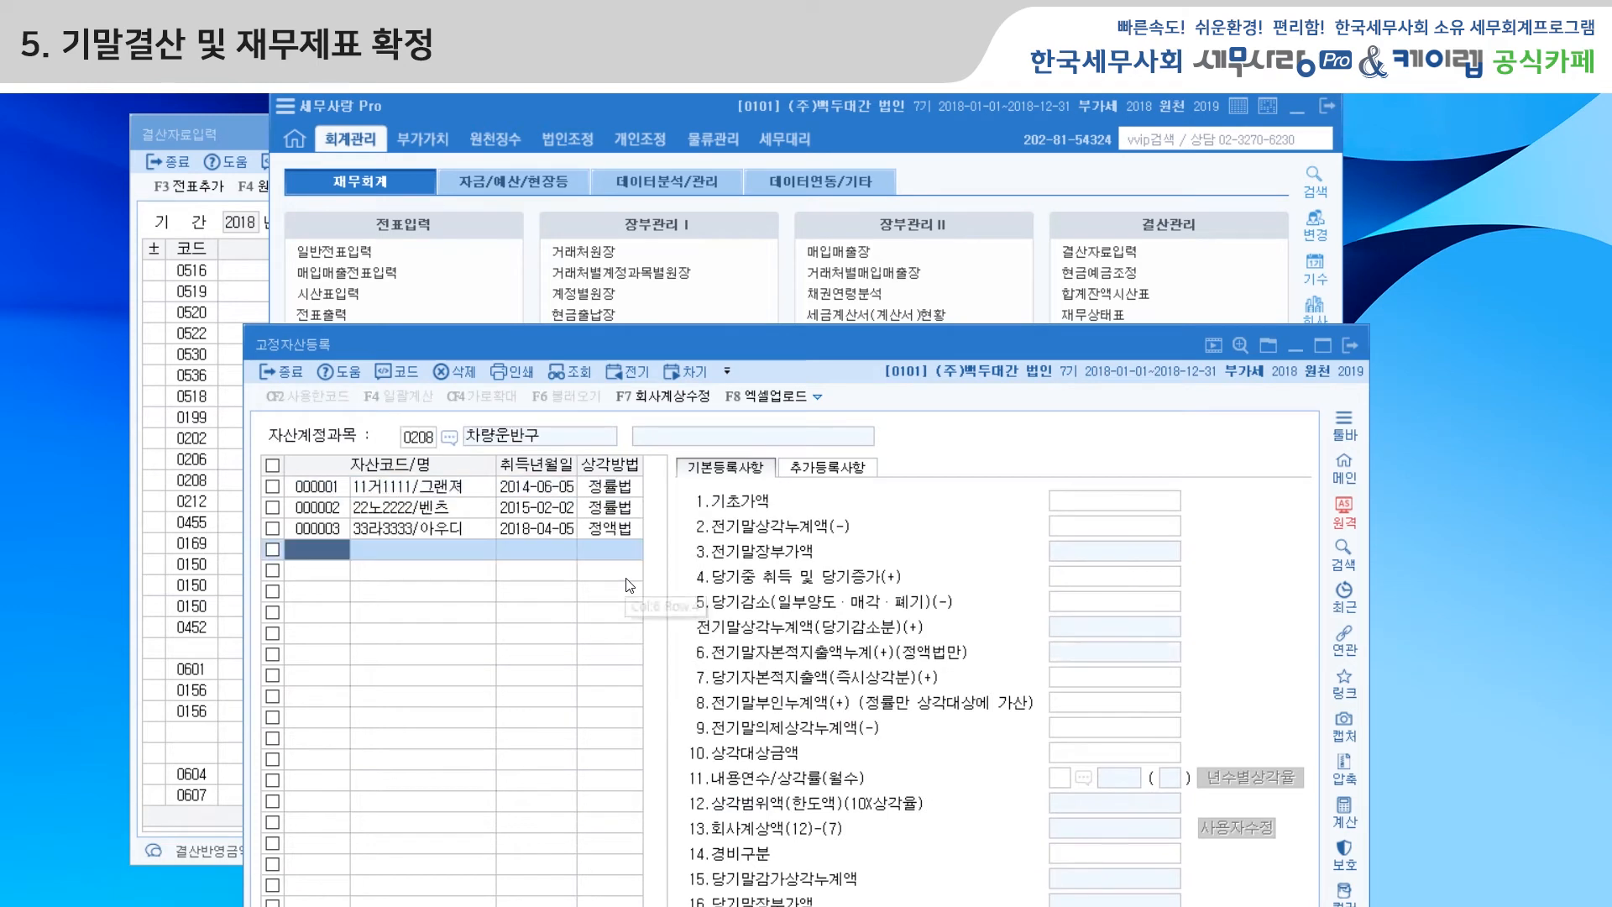
pyautogui.press('Up')
pyautogui.press('Up')
pyautogui.press('Up')
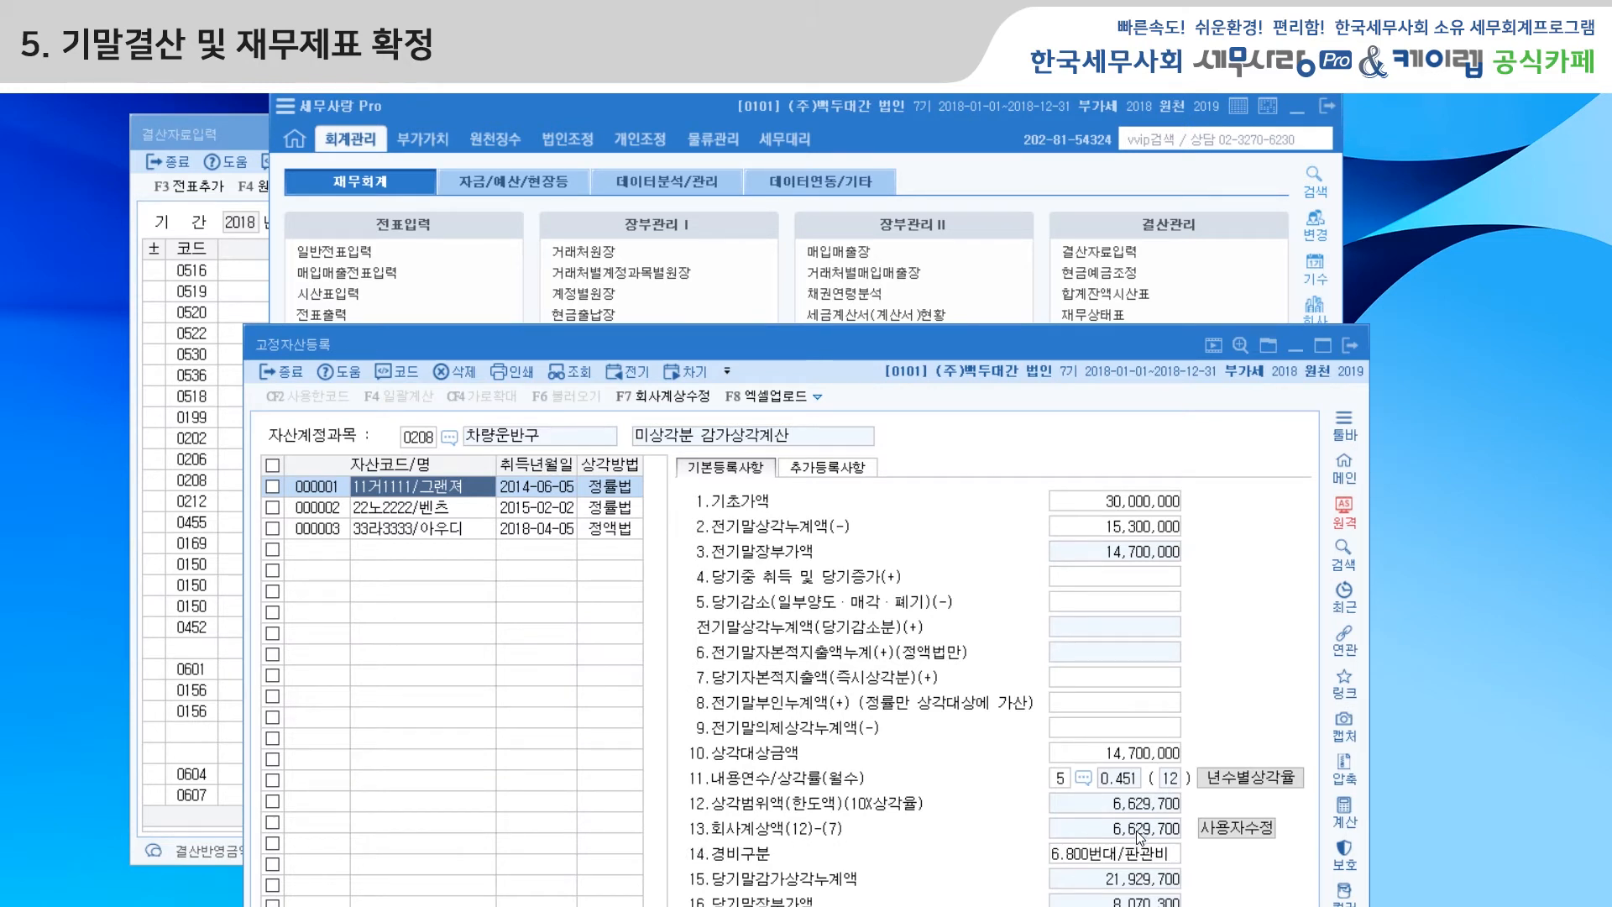
pyautogui.moveTo(1069, 345); pyautogui.dragTo(1060, 195)
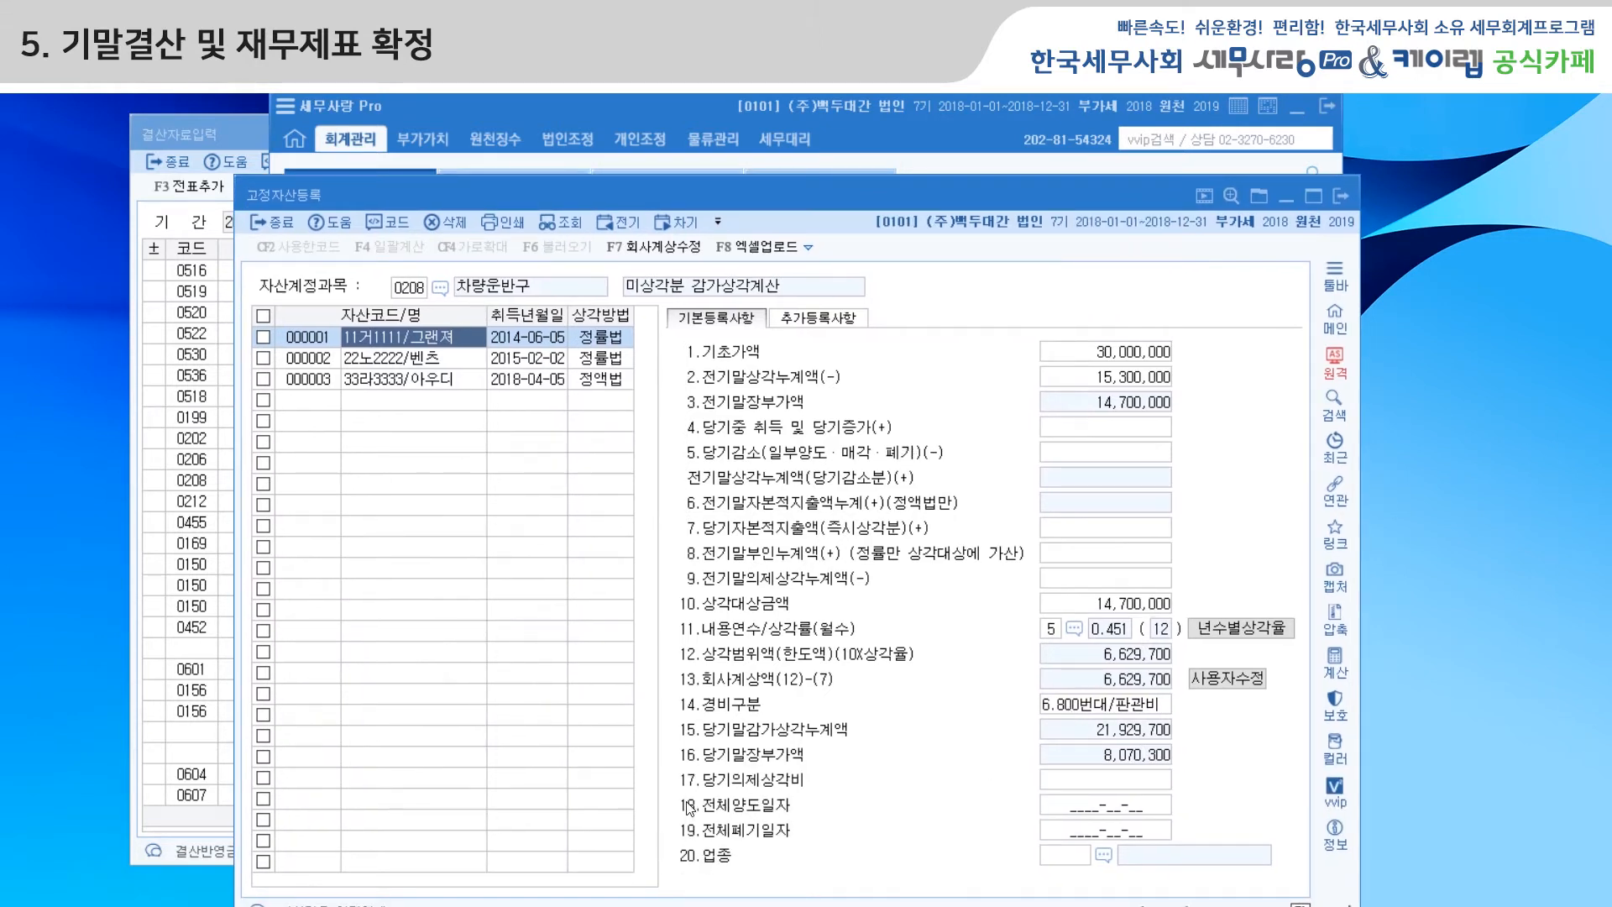
pyautogui.click(1084, 709)
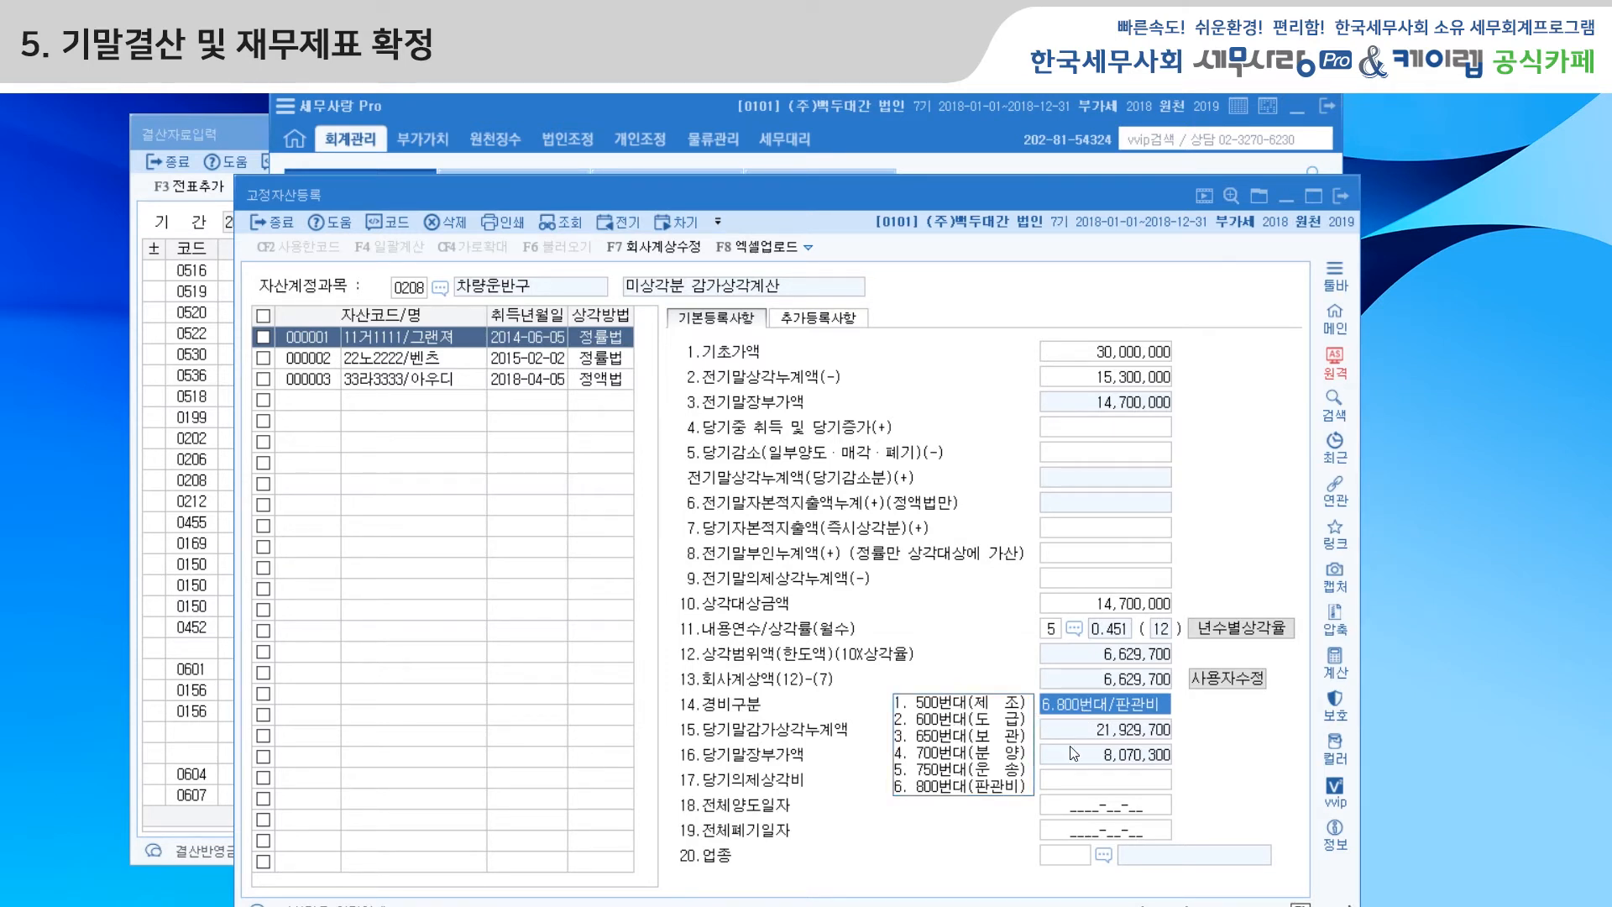
# Return to 결산자료입력 and close the 감가상각 dialog without applying its amounts.
pyautogui.click(233, 138)
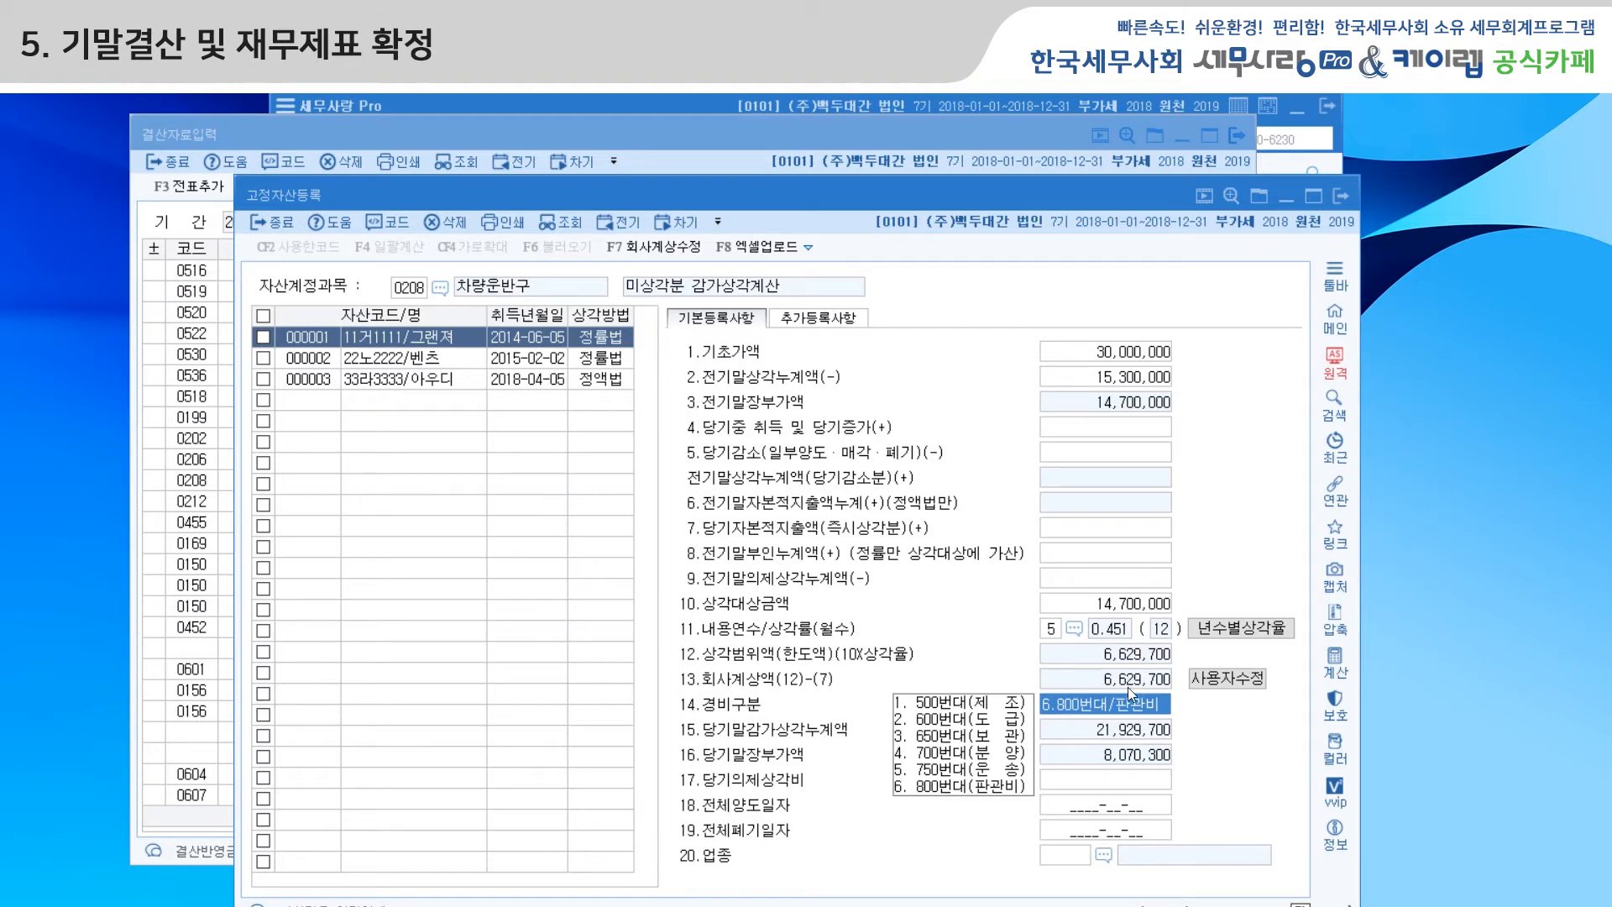
pyautogui.click(691, 143)
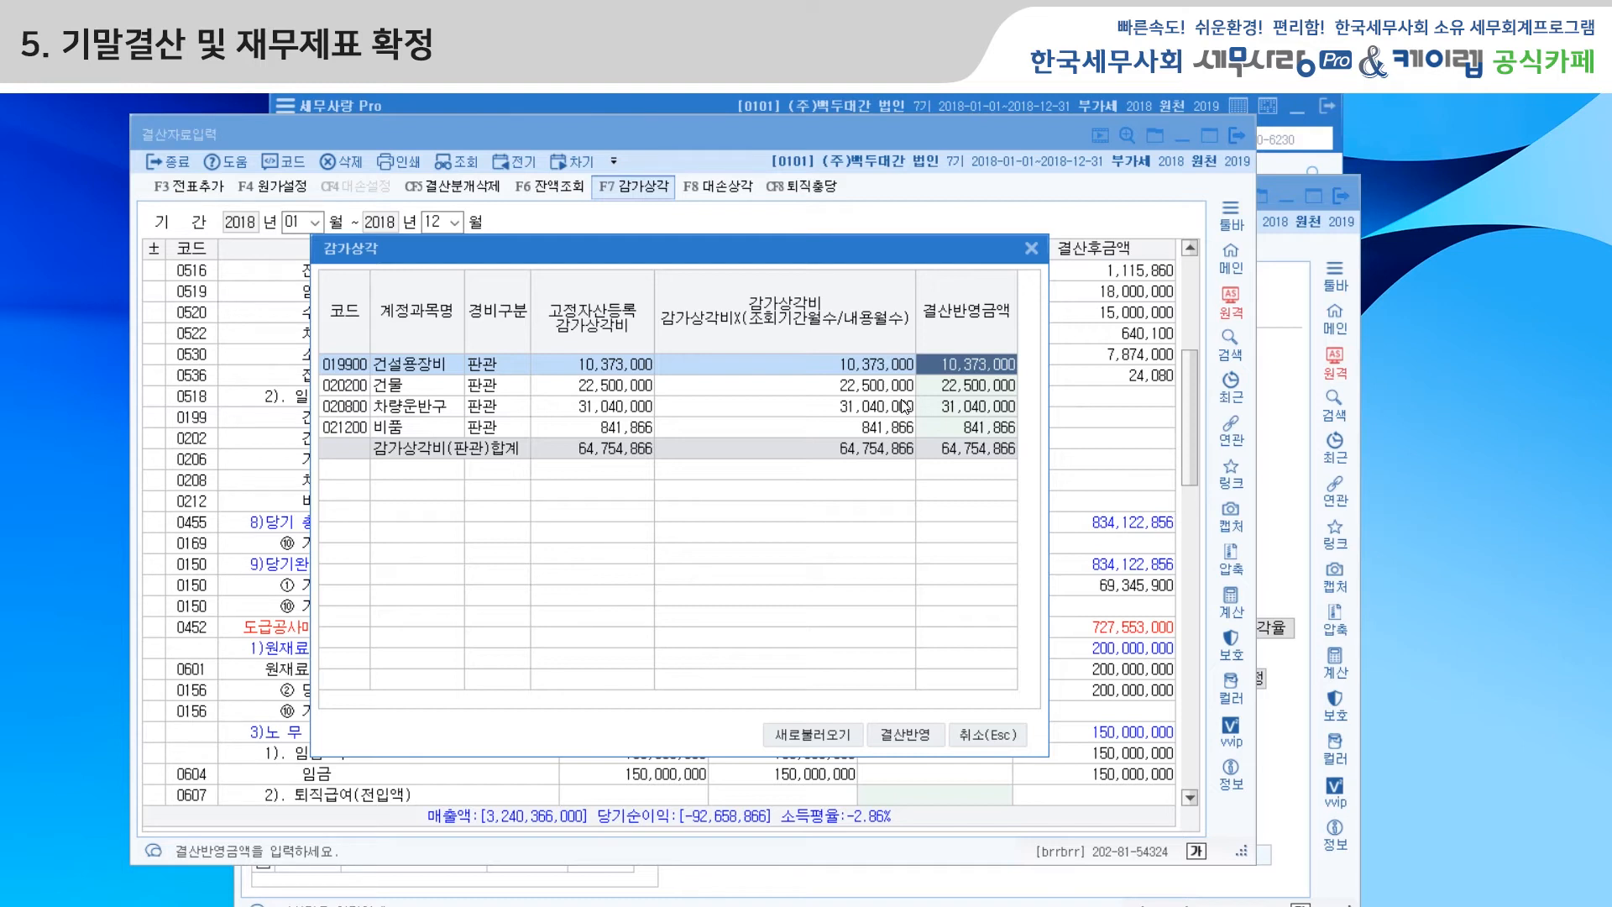
pyautogui.click(1031, 248)
pyautogui.click(764, 547)
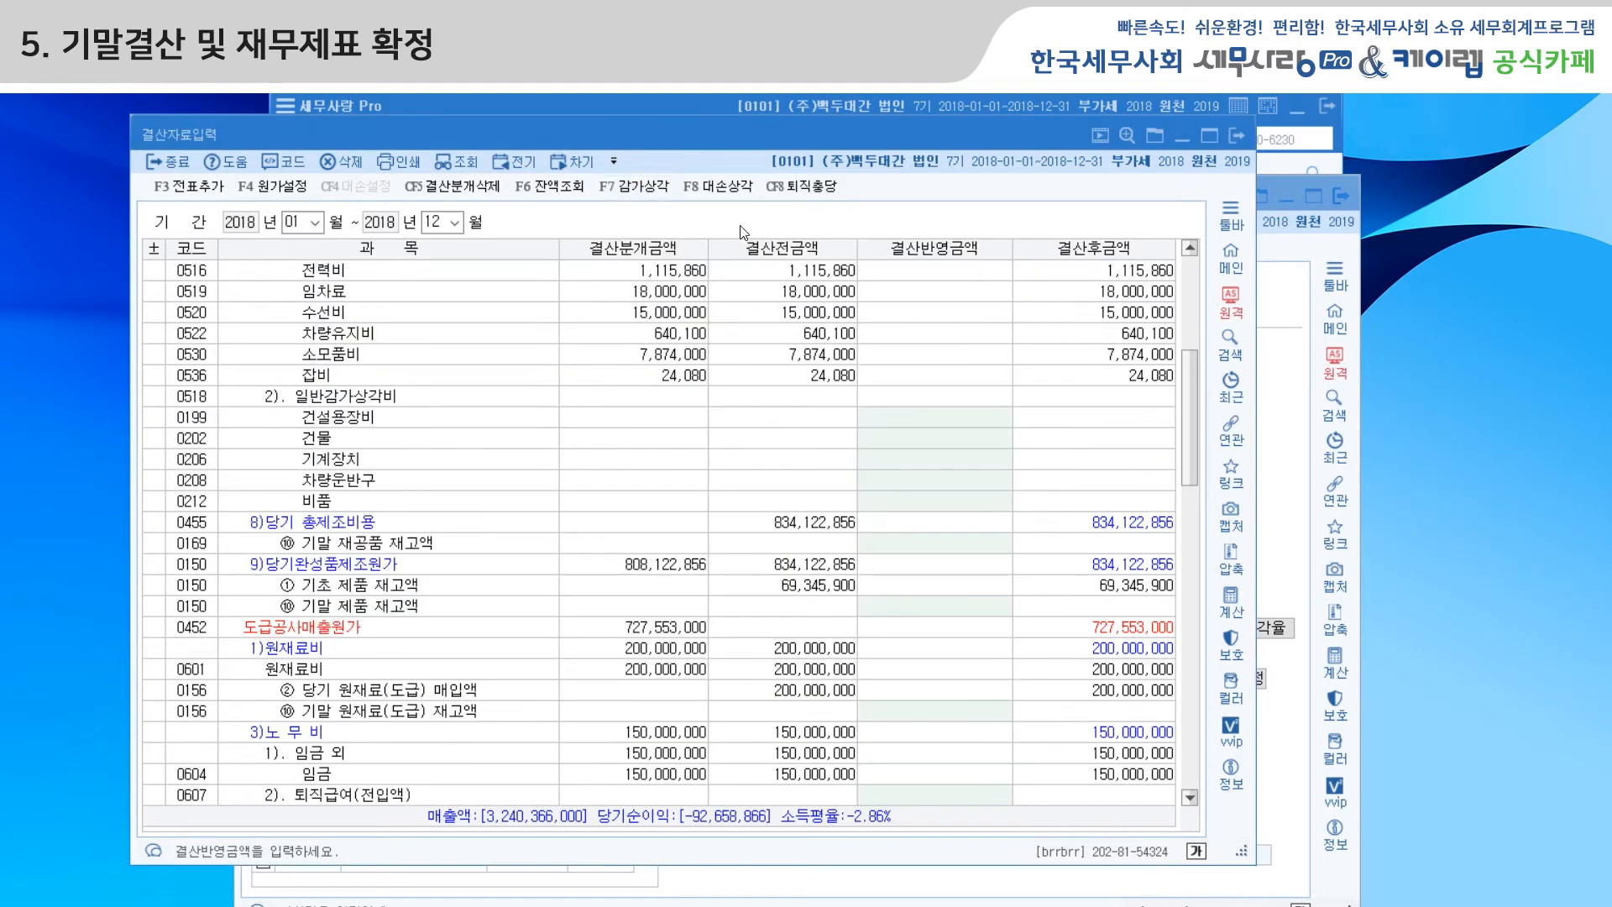
# Examine the 대손상각 and 퇴직충당 dialogs one after the other, closing each without applying it.
pyautogui.click(731, 193)
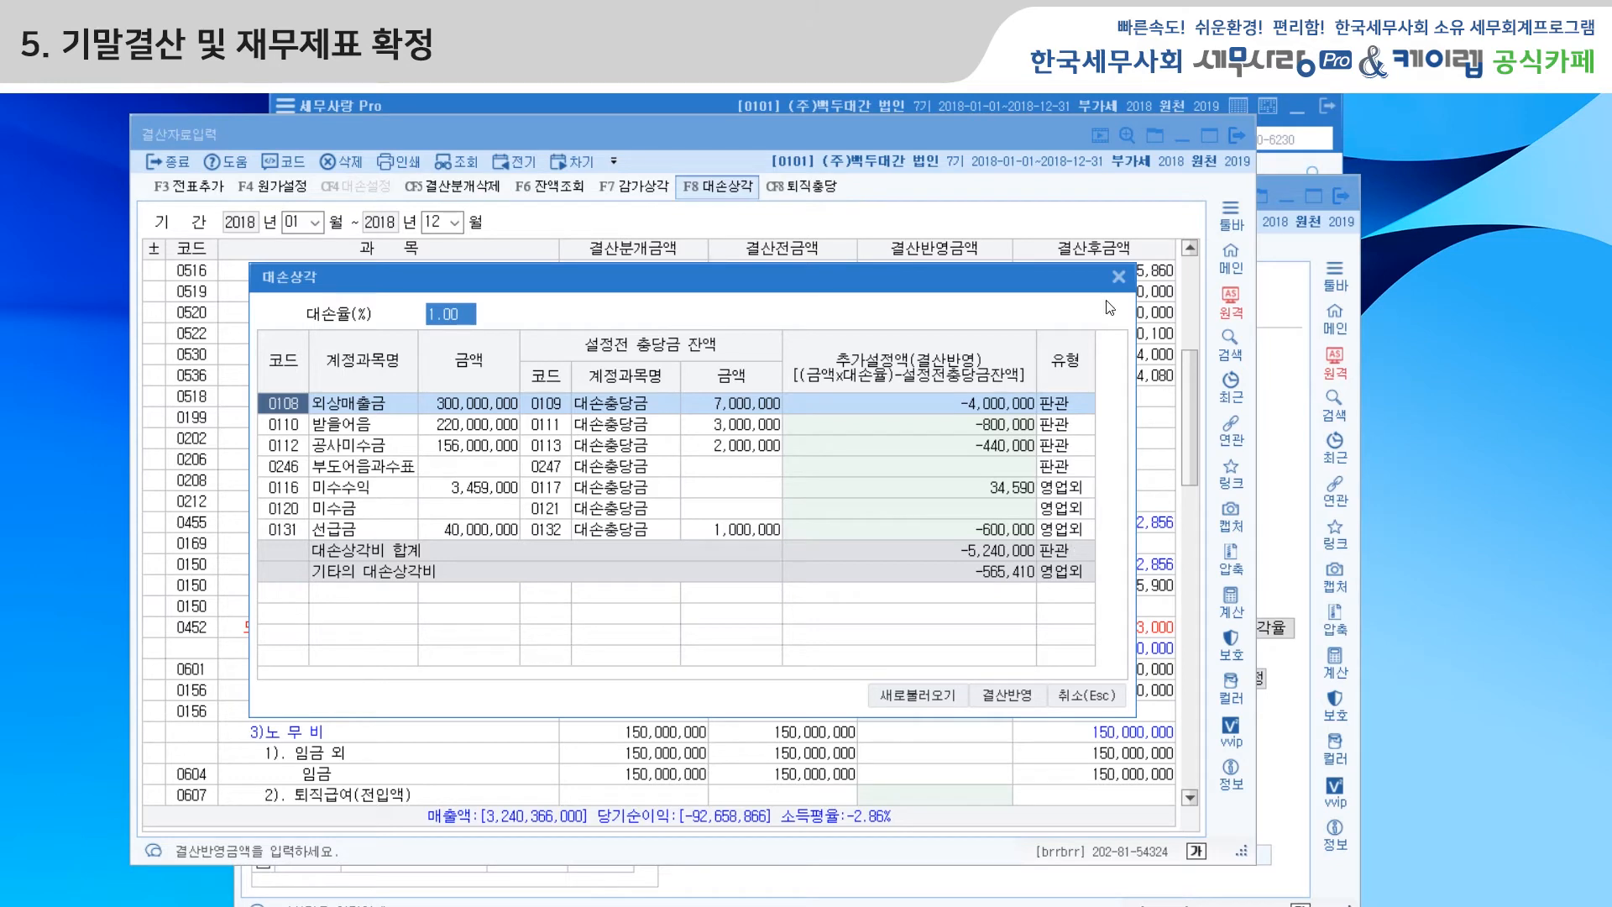
pyautogui.click(1118, 276)
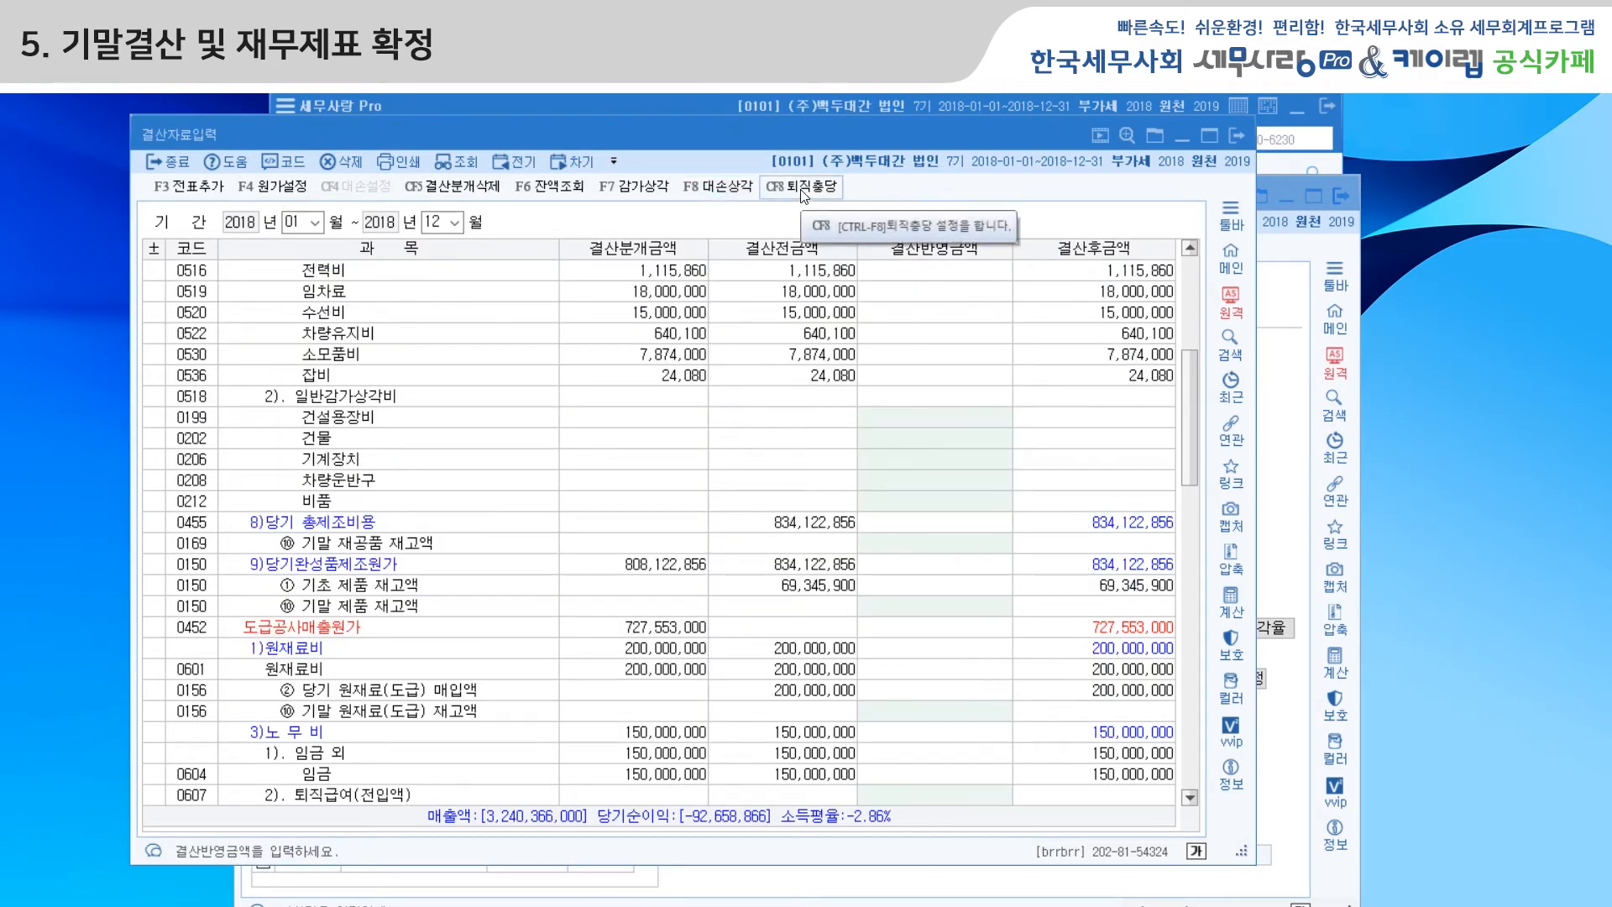
pyautogui.click(803, 191)
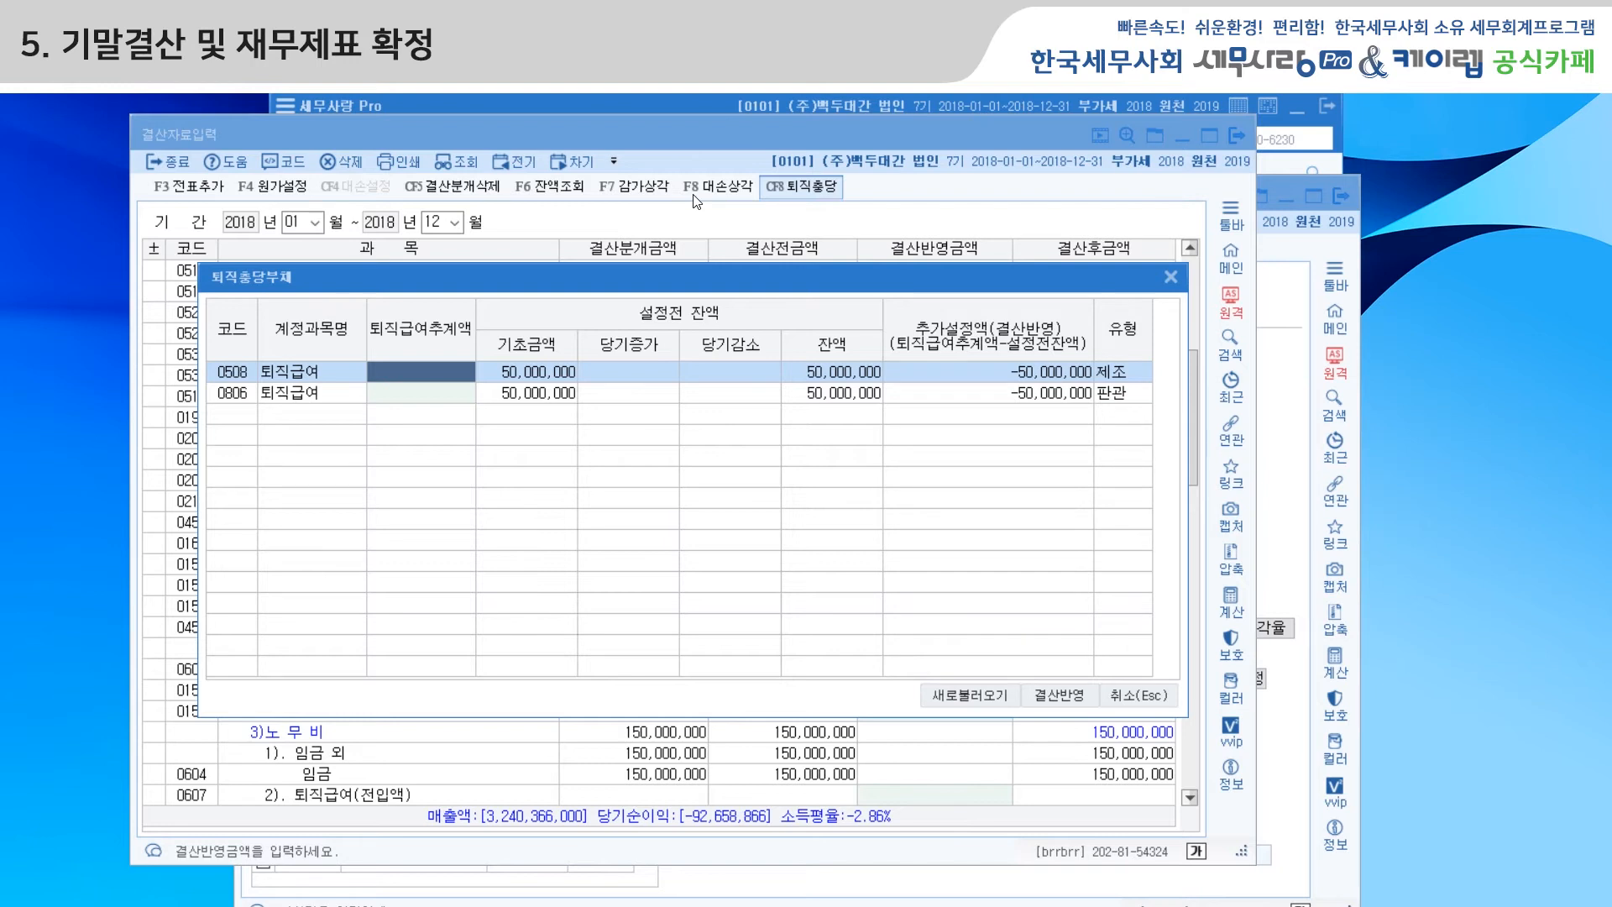
pyautogui.click(1170, 277)
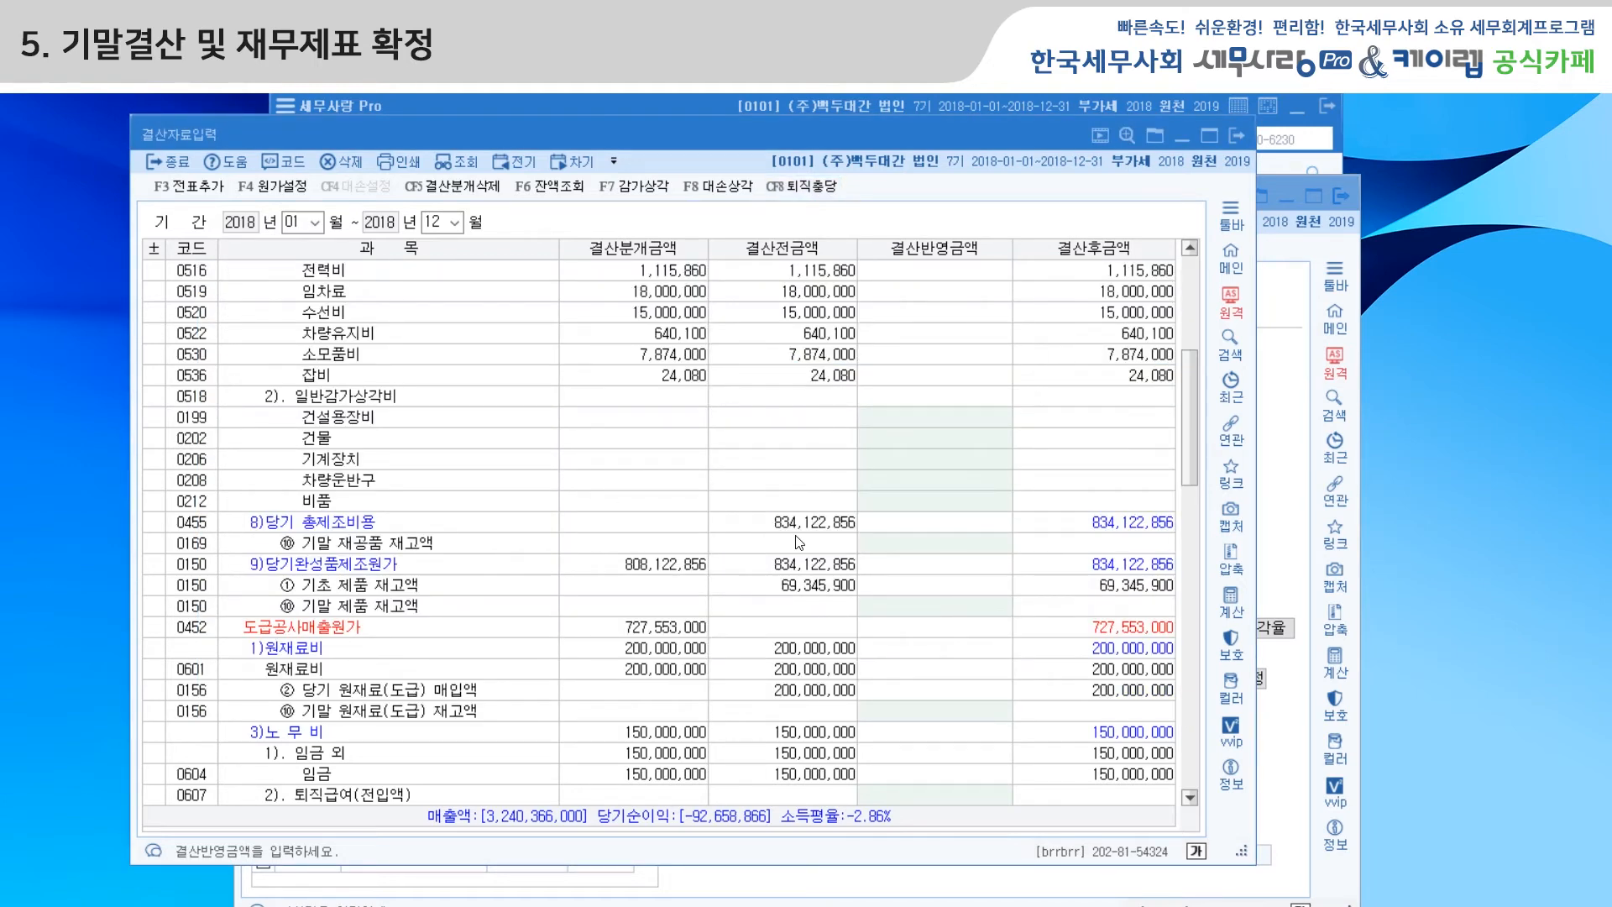
# Examine the 제품매출원가 rows from raw materials and labour through the 일반감가상각비 assets.
pyautogui.scroll(1, 797, 542)
pyautogui.scroll(5, 798, 542)
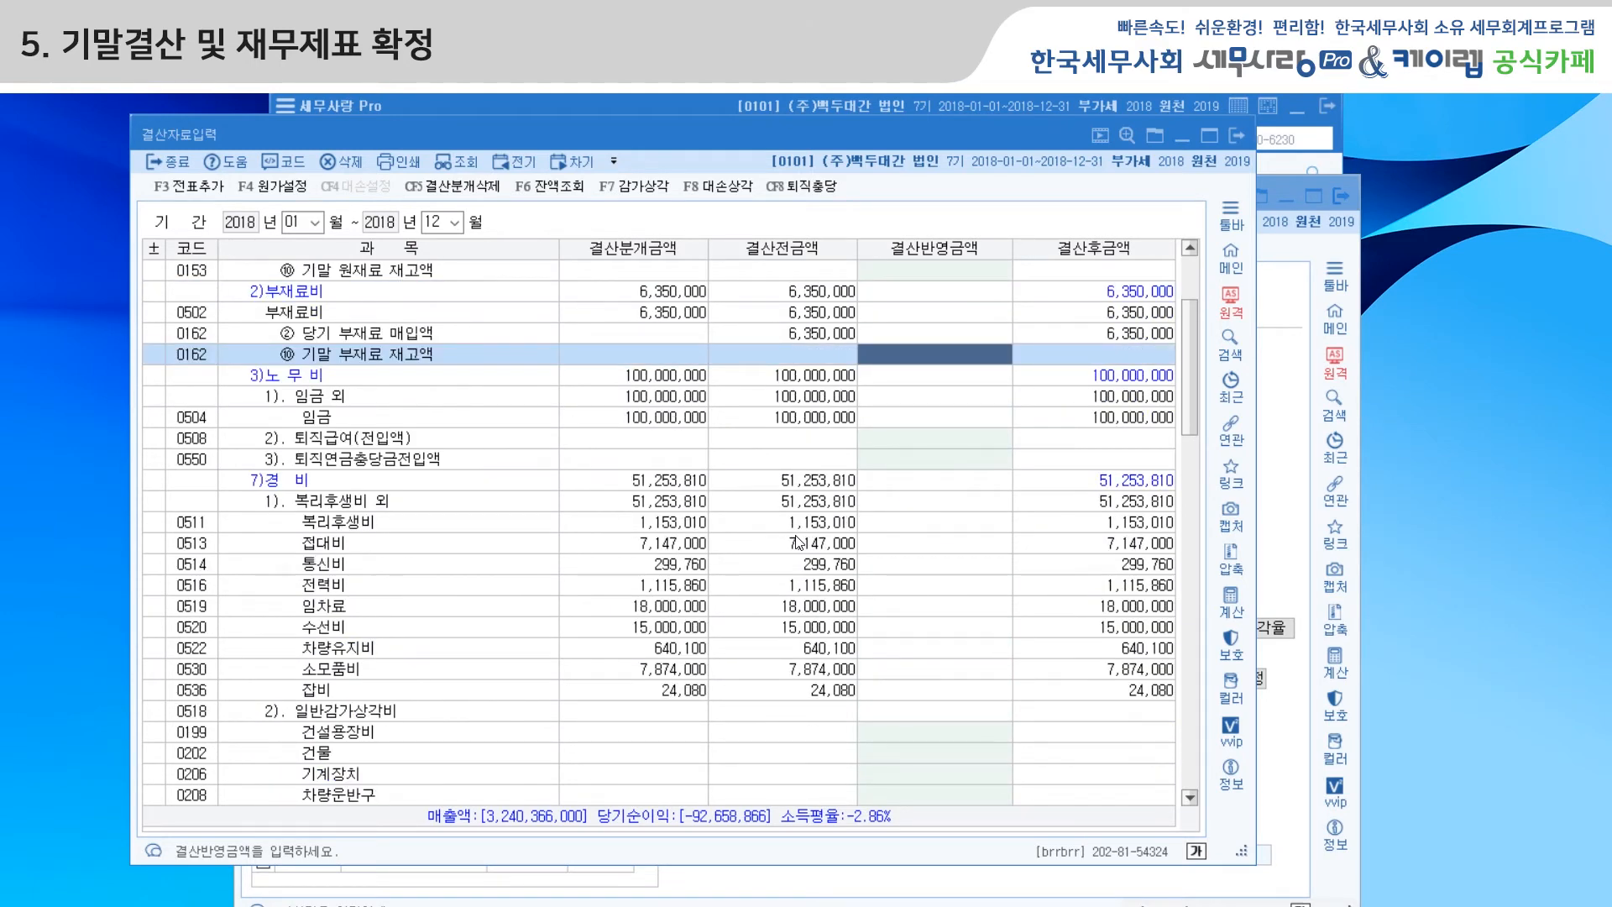
pyautogui.scroll(1, 798, 542)
pyautogui.scroll(-1, 798, 542)
pyautogui.scroll(-2, 874, 544)
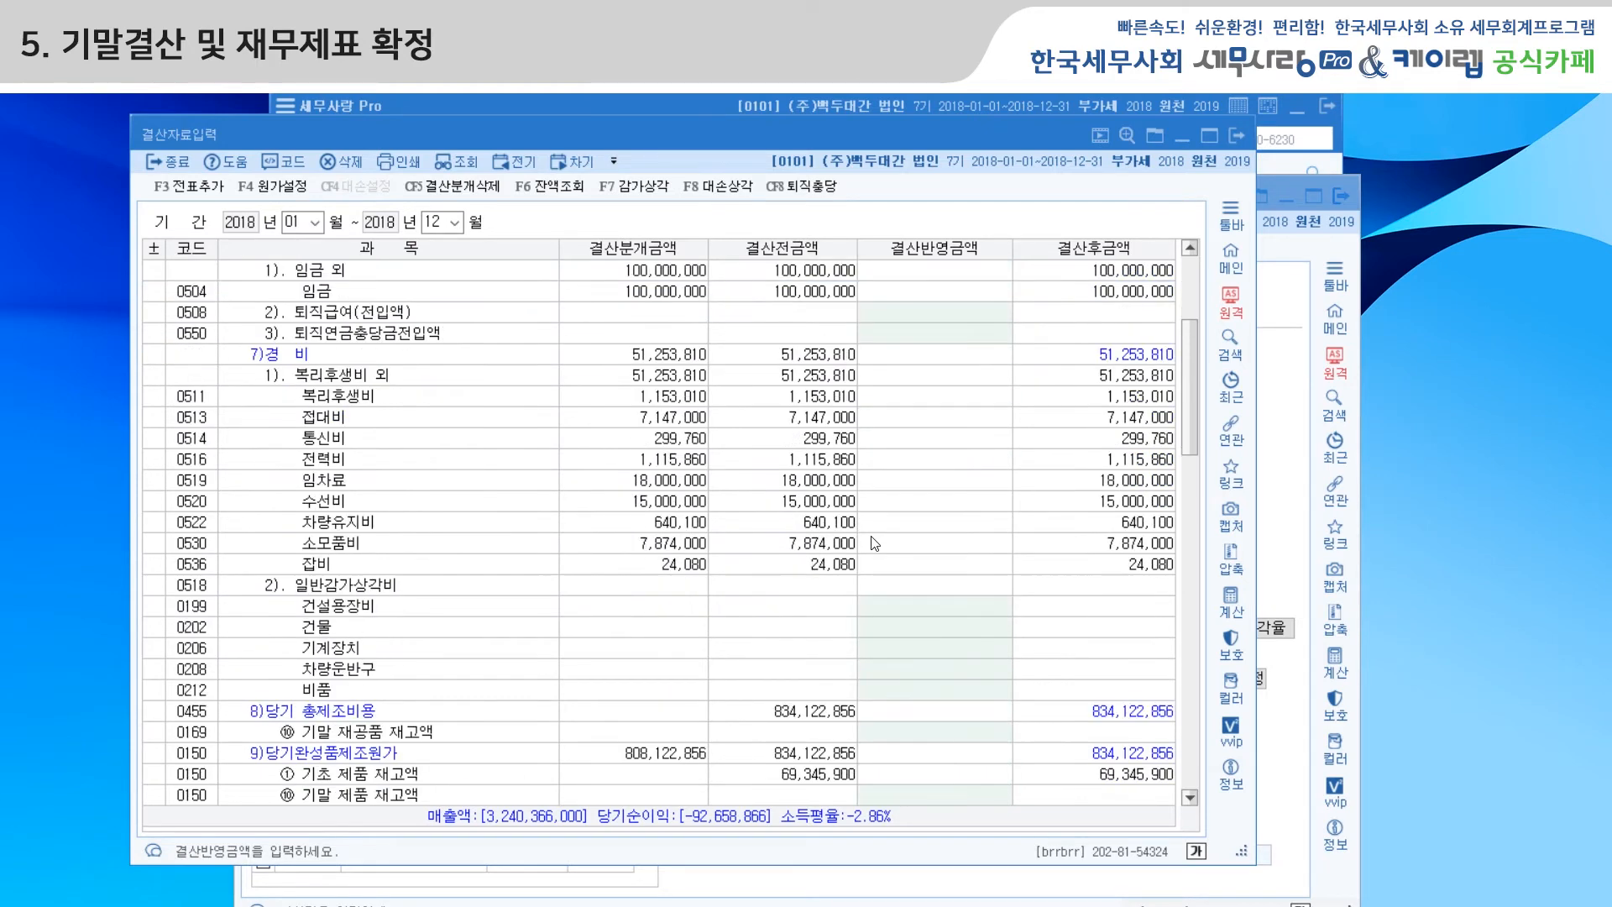
pyautogui.click(801, 610)
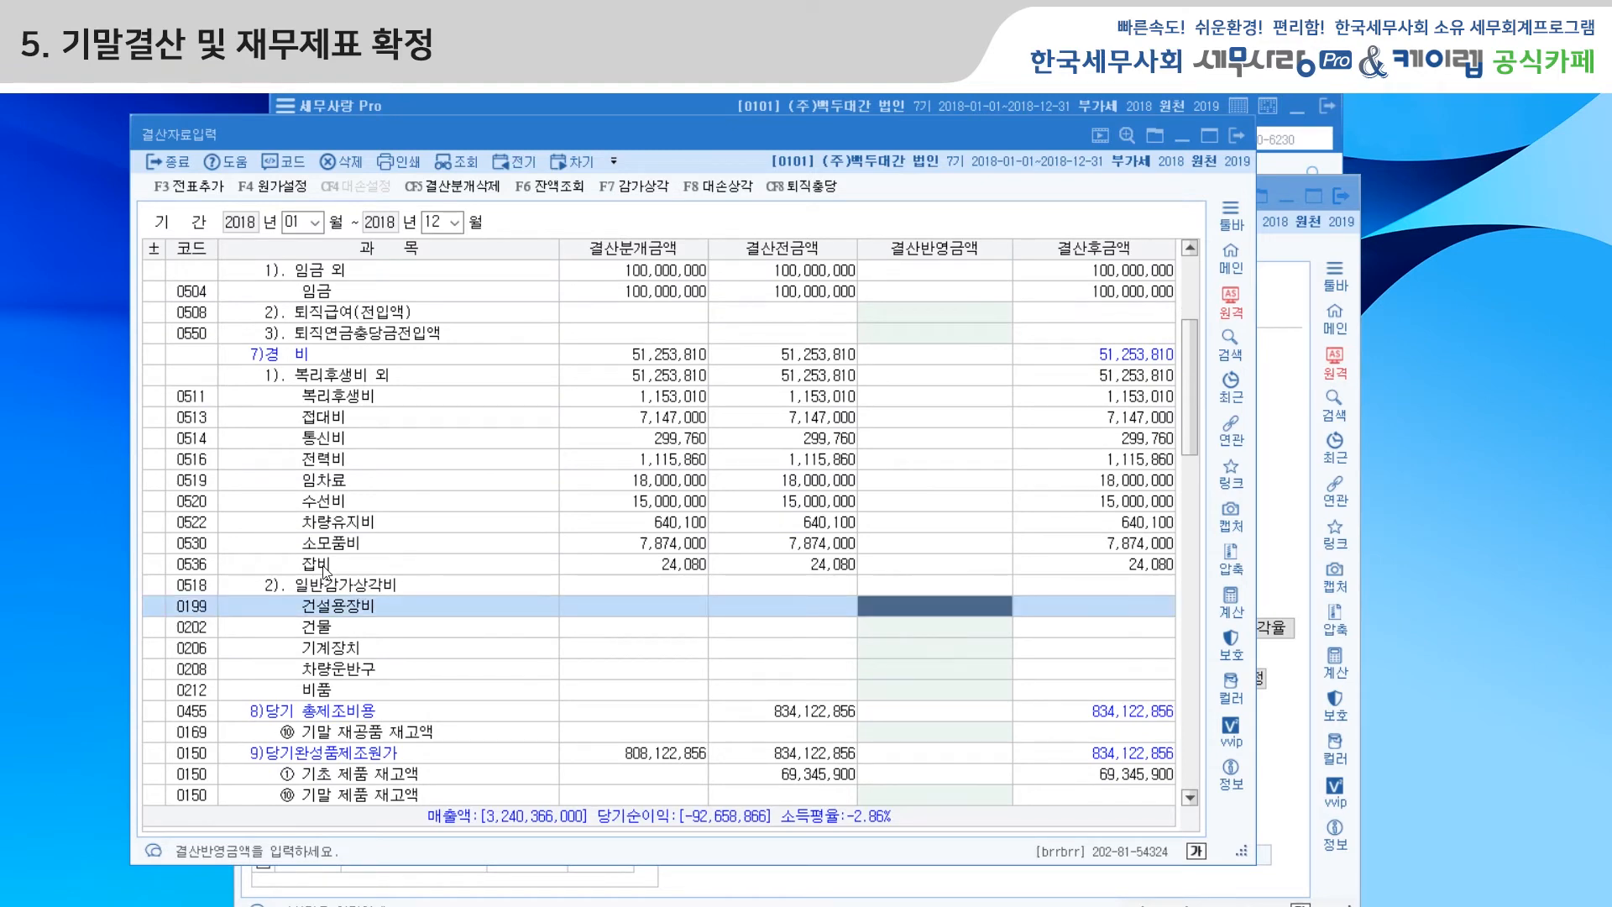
pyautogui.scroll(3, 504, 609)
pyautogui.scroll(2, 507, 618)
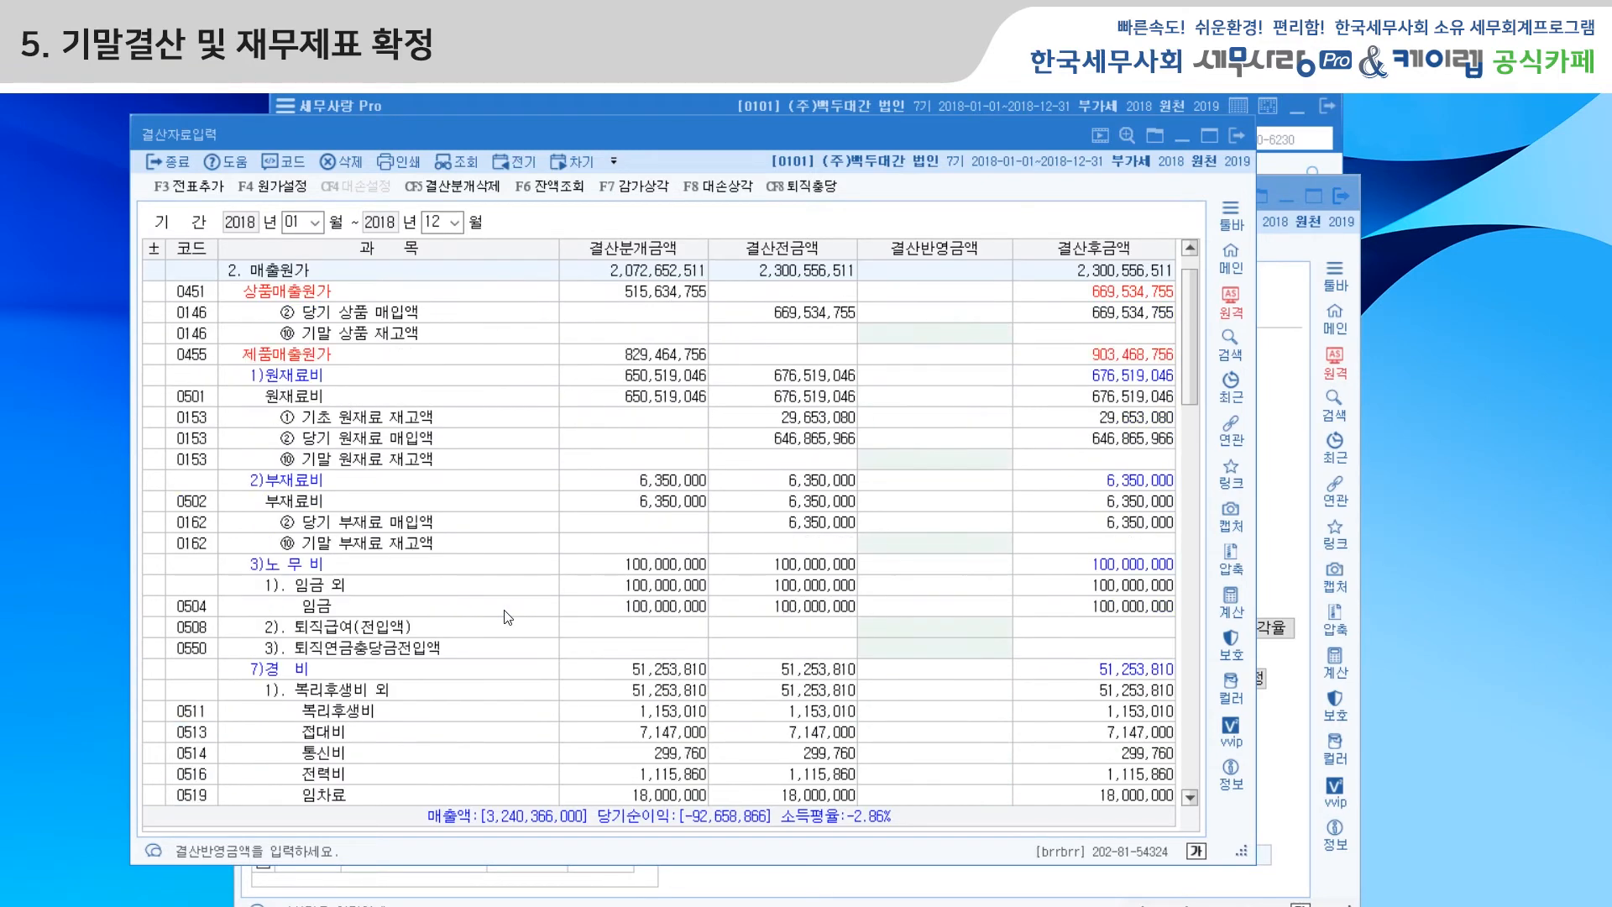
# Look through the 도급공사매출원가 labour, expense and depreciation rows, then return to the 복리후생비 row of the manufacturing expenses.
pyautogui.scroll(-5, 507, 618)
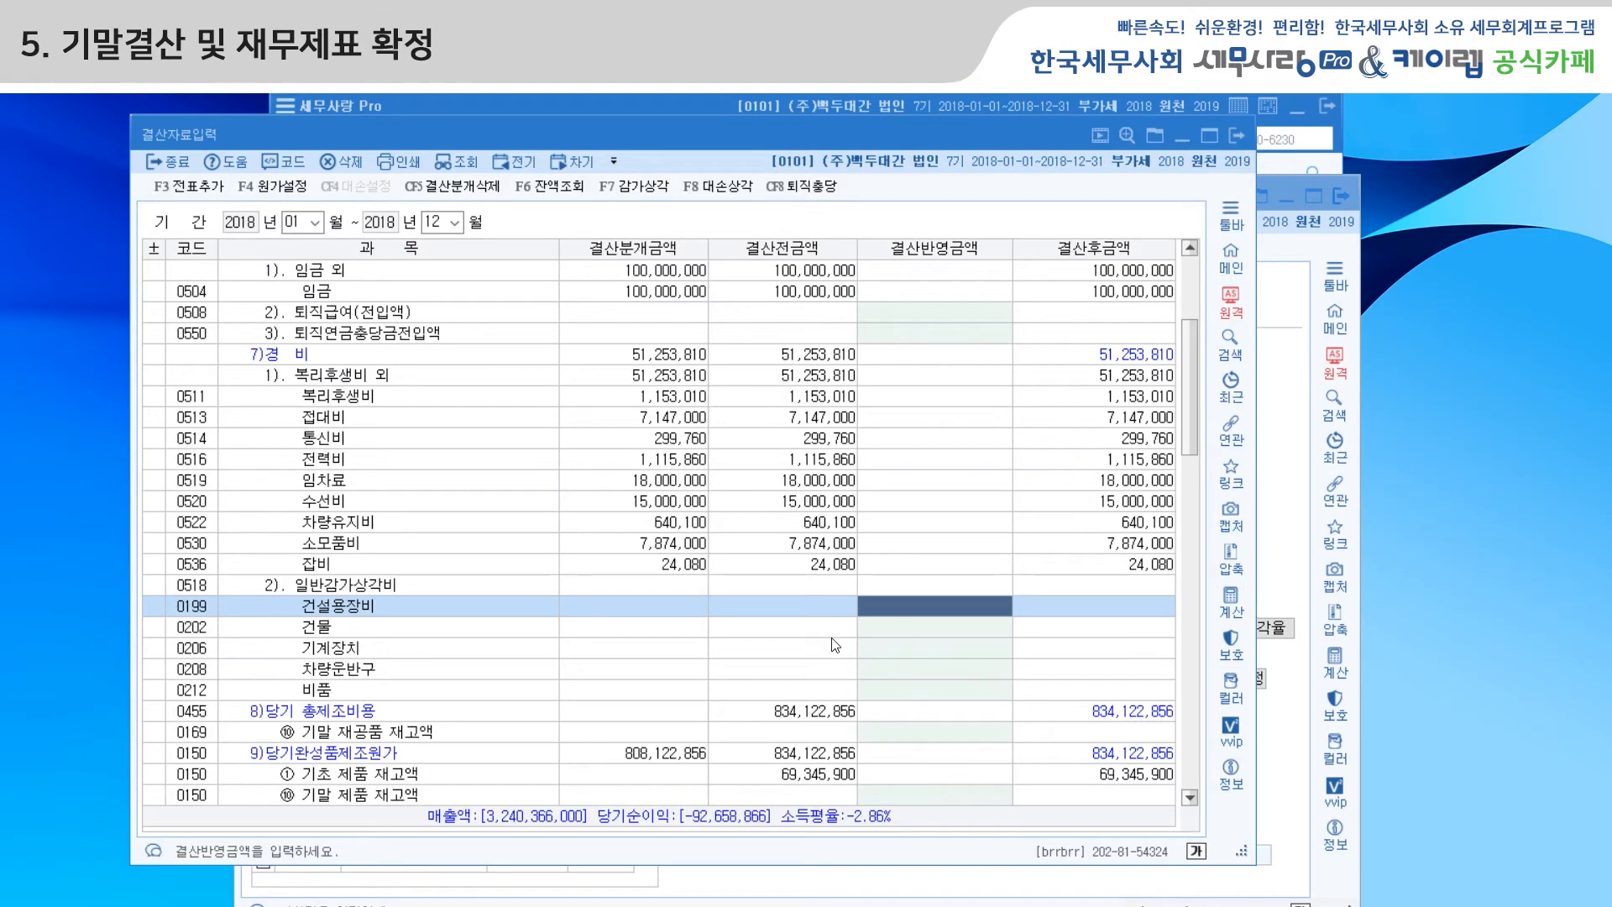
pyautogui.scroll(-7, 889, 657)
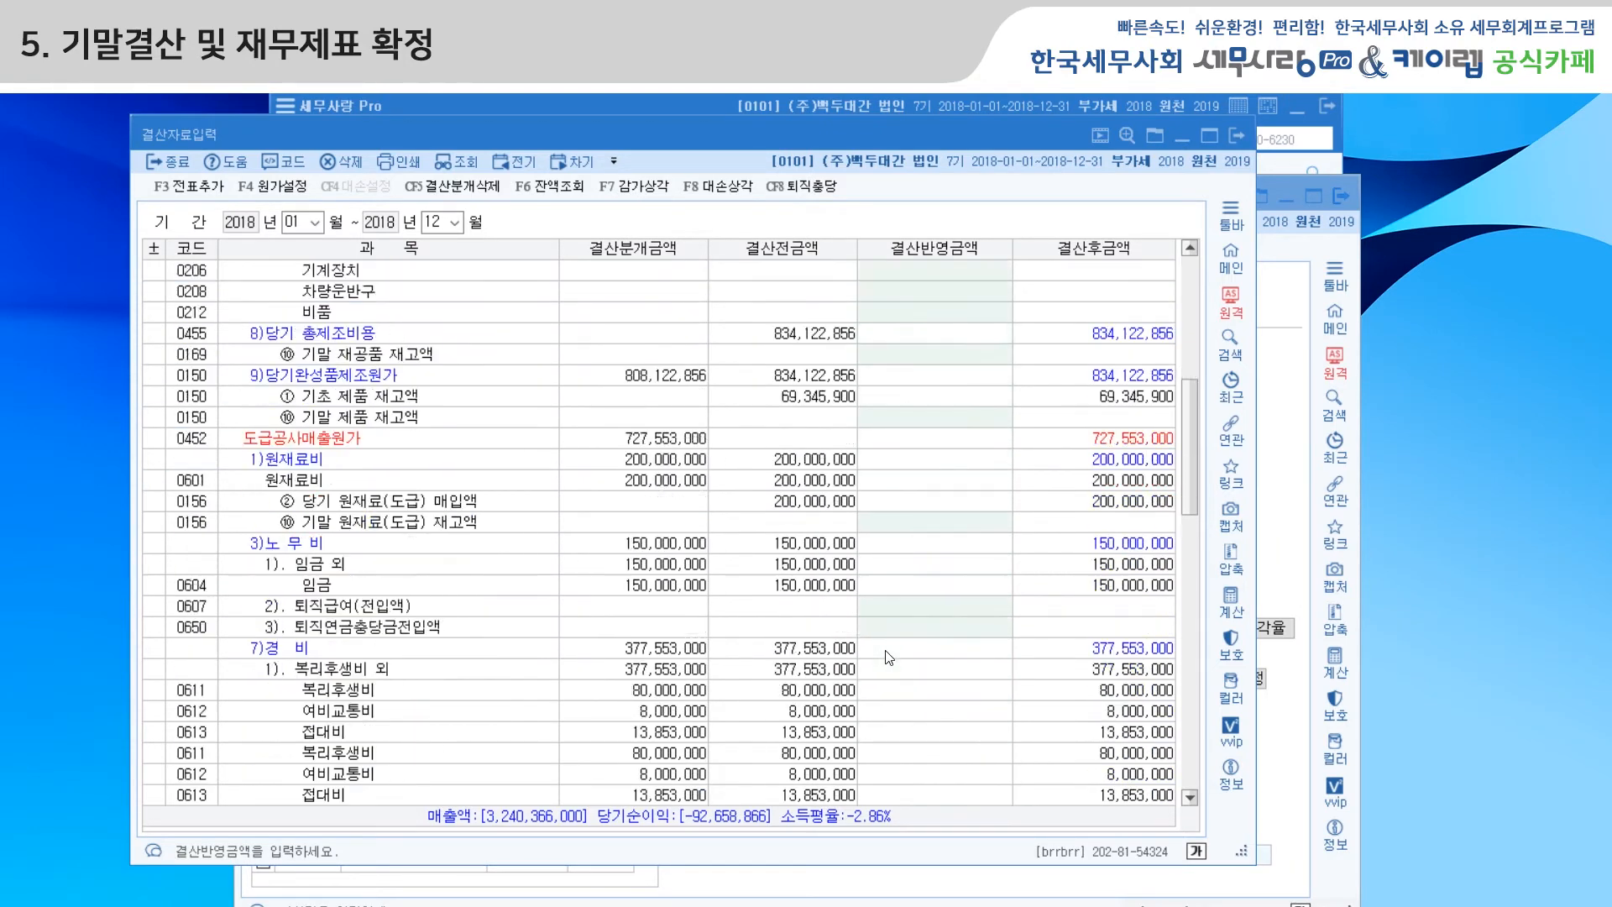
pyautogui.scroll(-3, 888, 658)
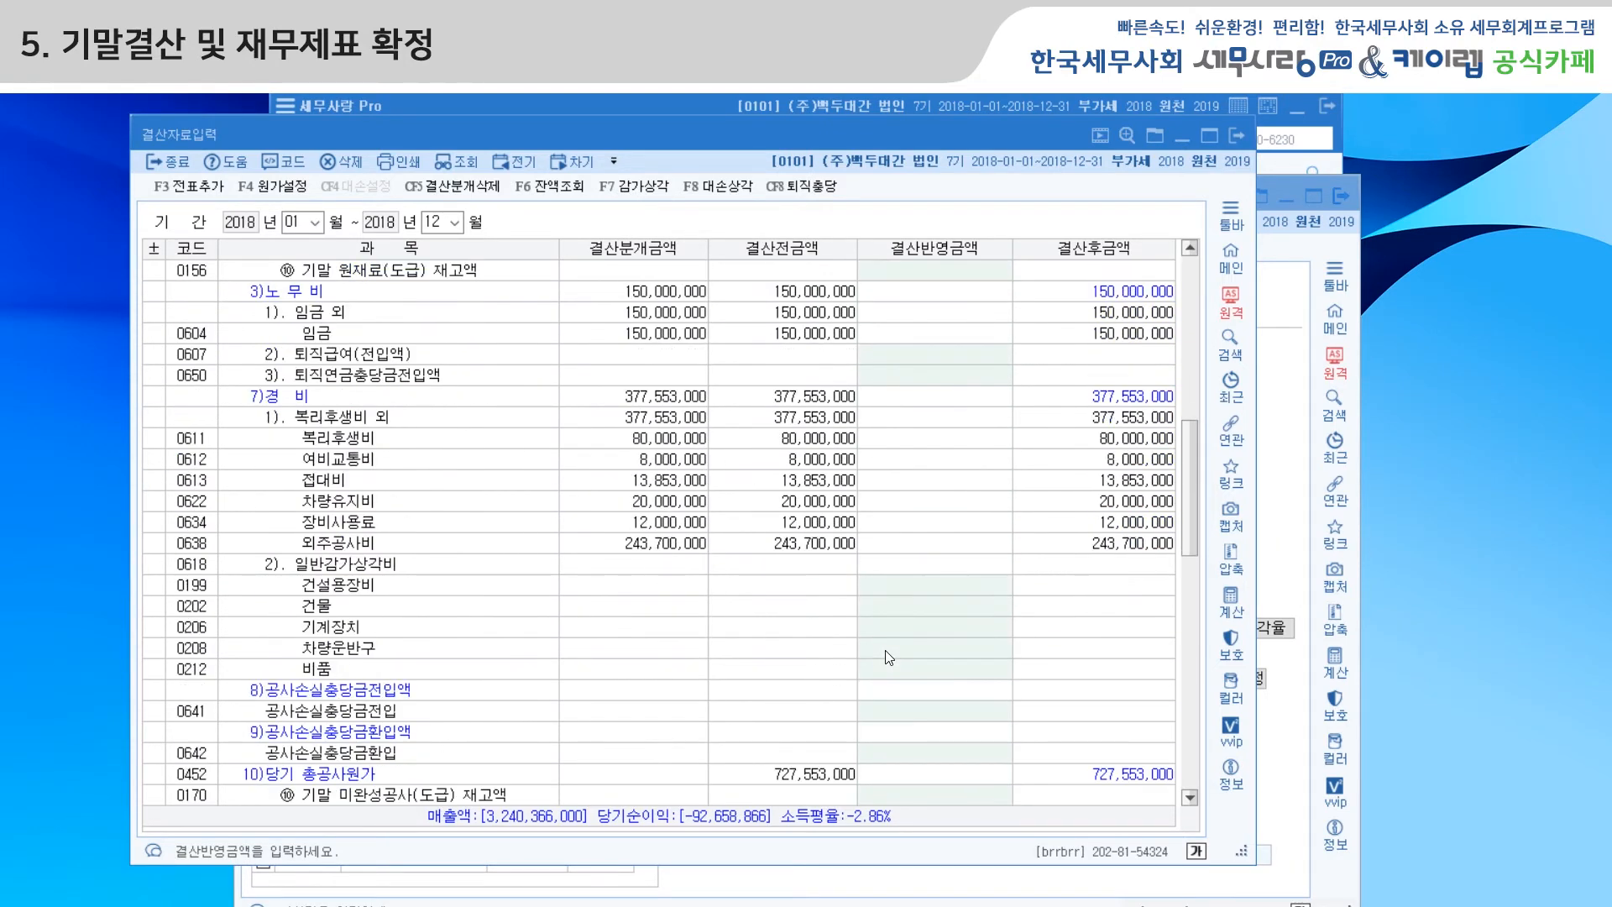
pyautogui.scroll(6, 888, 658)
pyautogui.scroll(4, 888, 657)
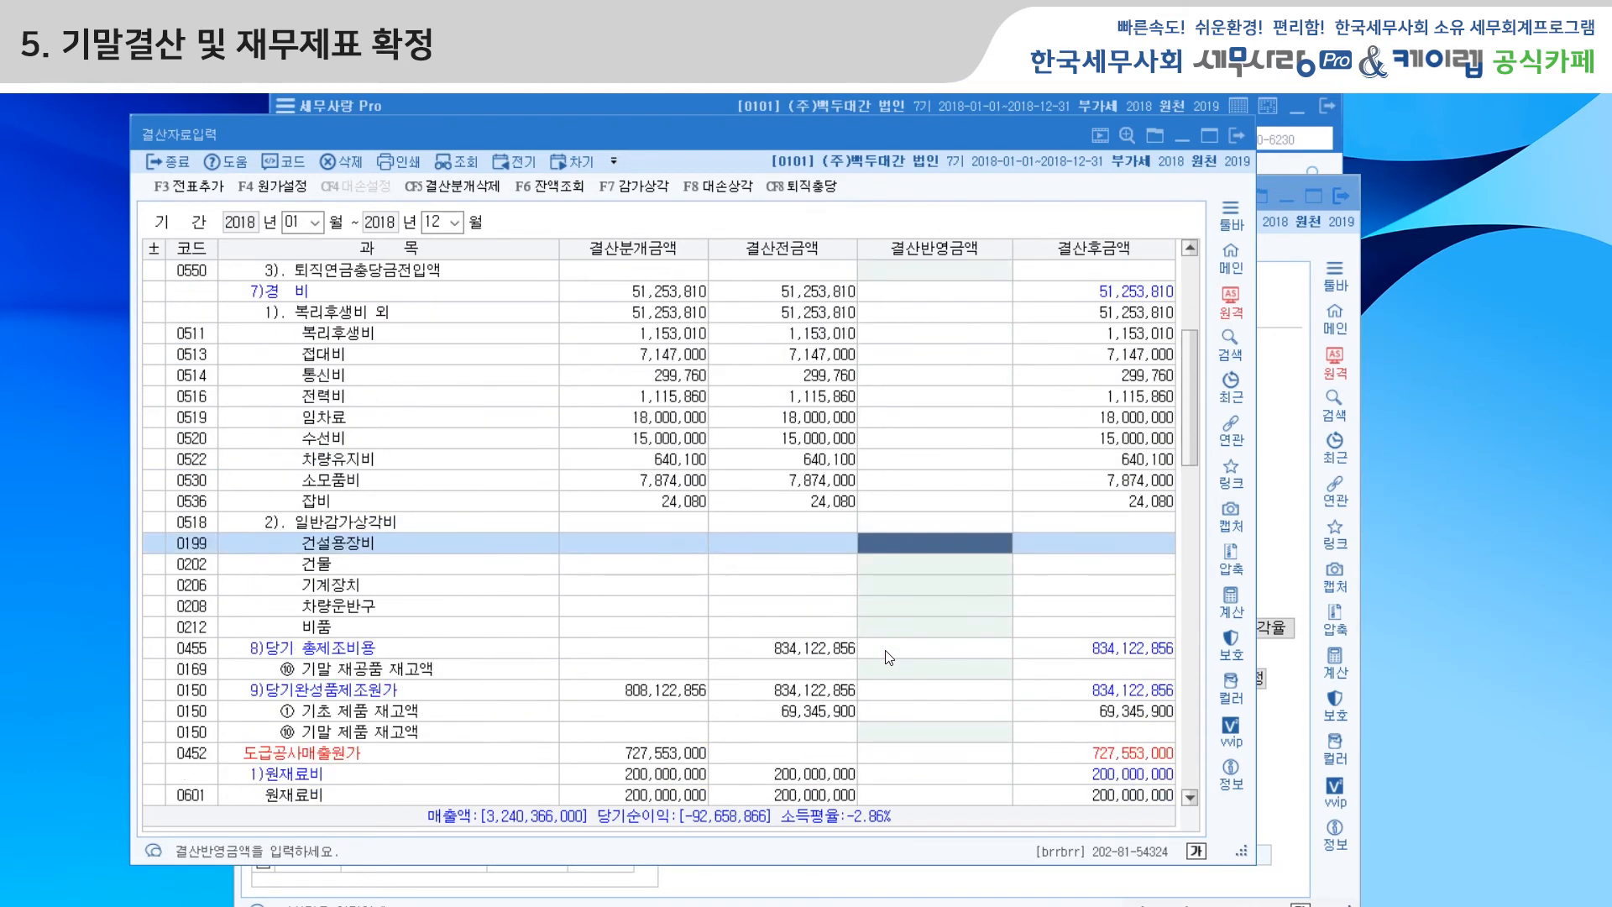
pyautogui.click(815, 403)
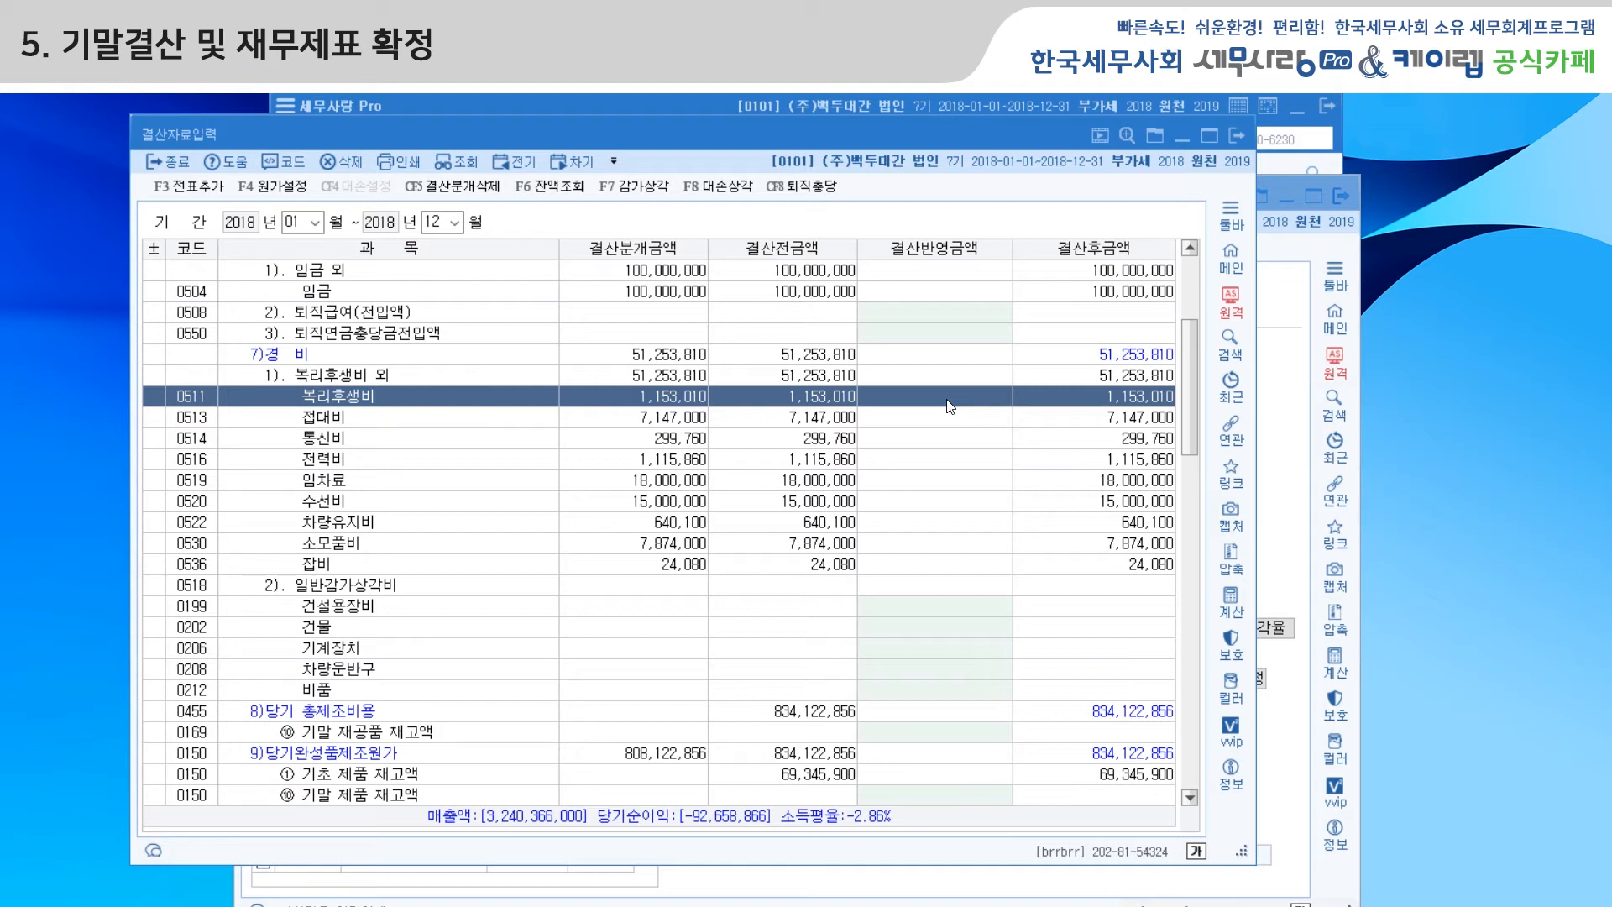
# Enter 5,462,000 as the 결산반영금액 of 선납세금 under 법인세등.
pyautogui.moveTo(1186, 401); pyautogui.dragTo(1187, 784)
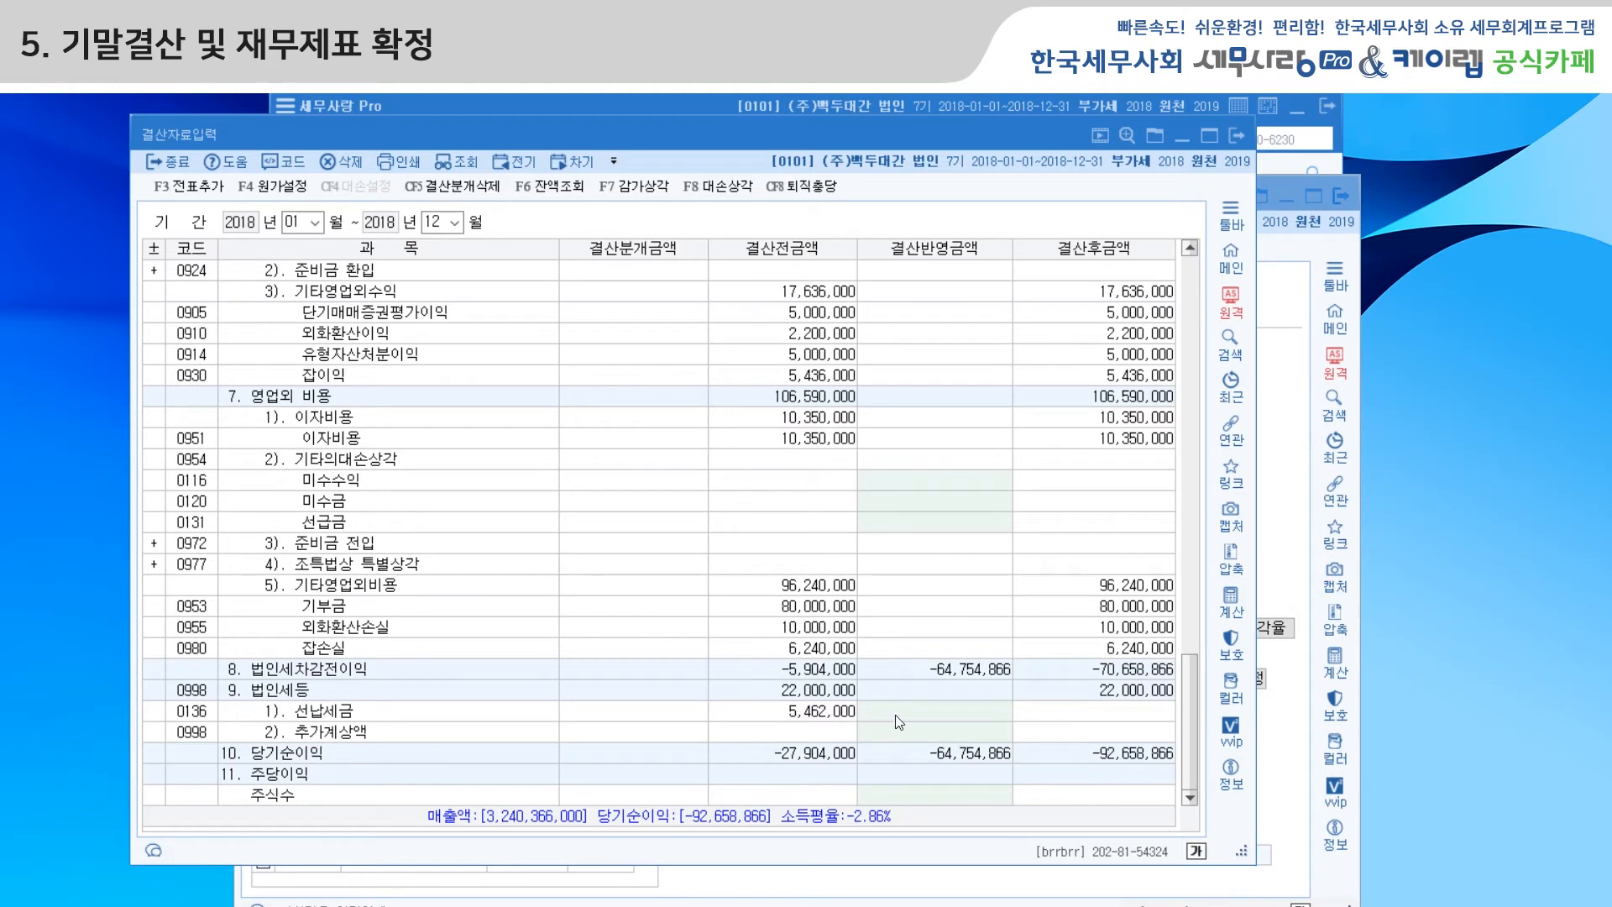
pyautogui.click(917, 711)
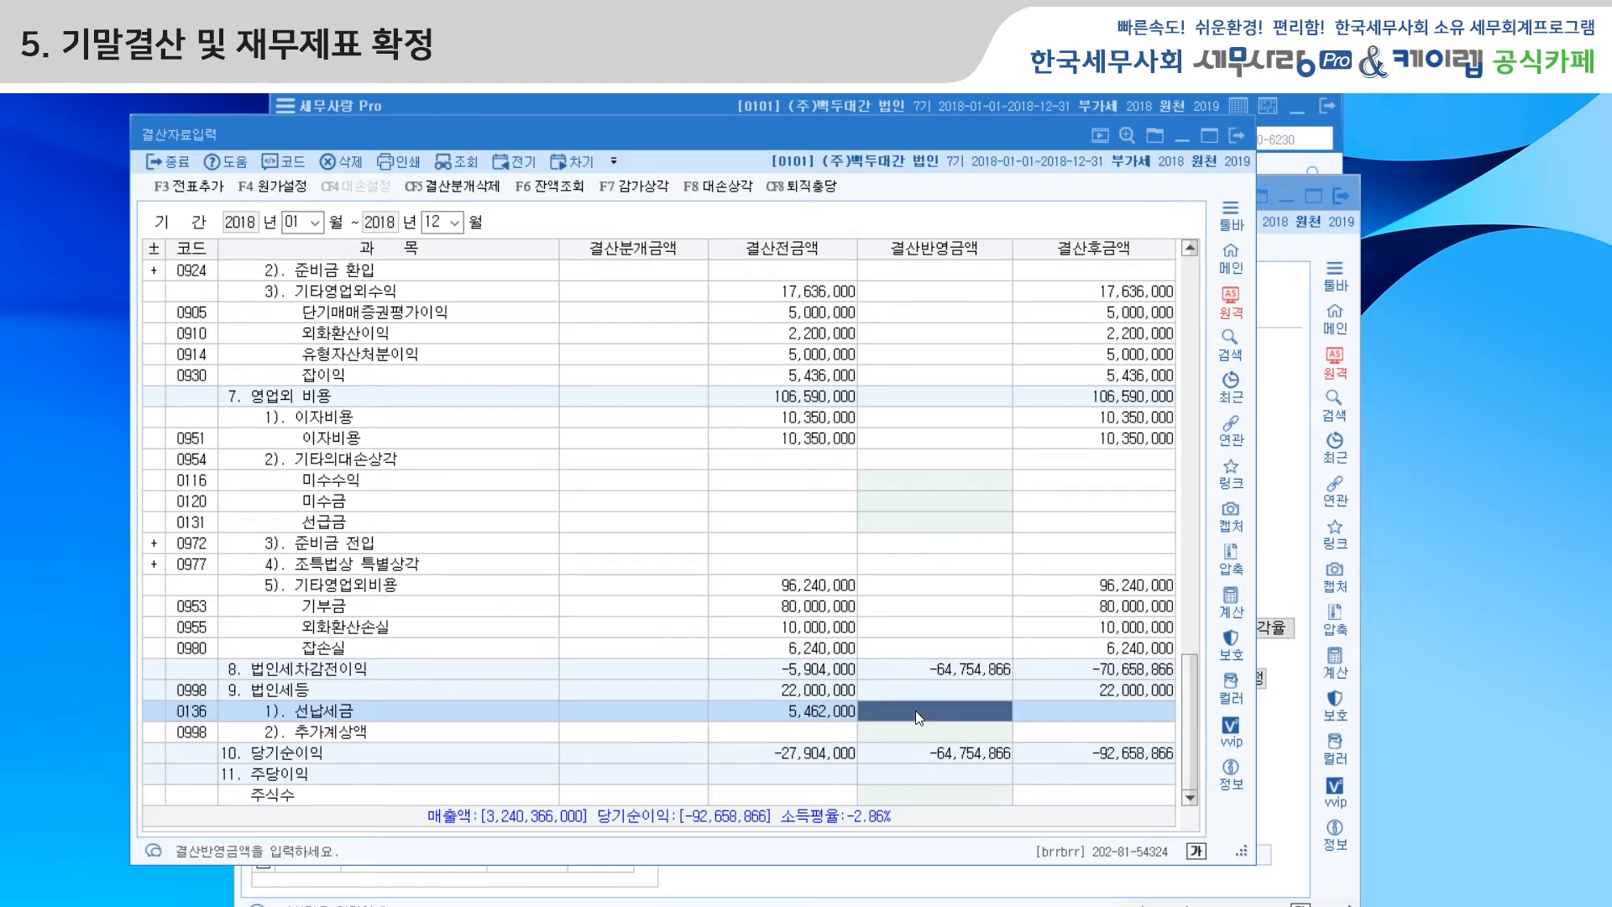
pyautogui.click(1050, 736)
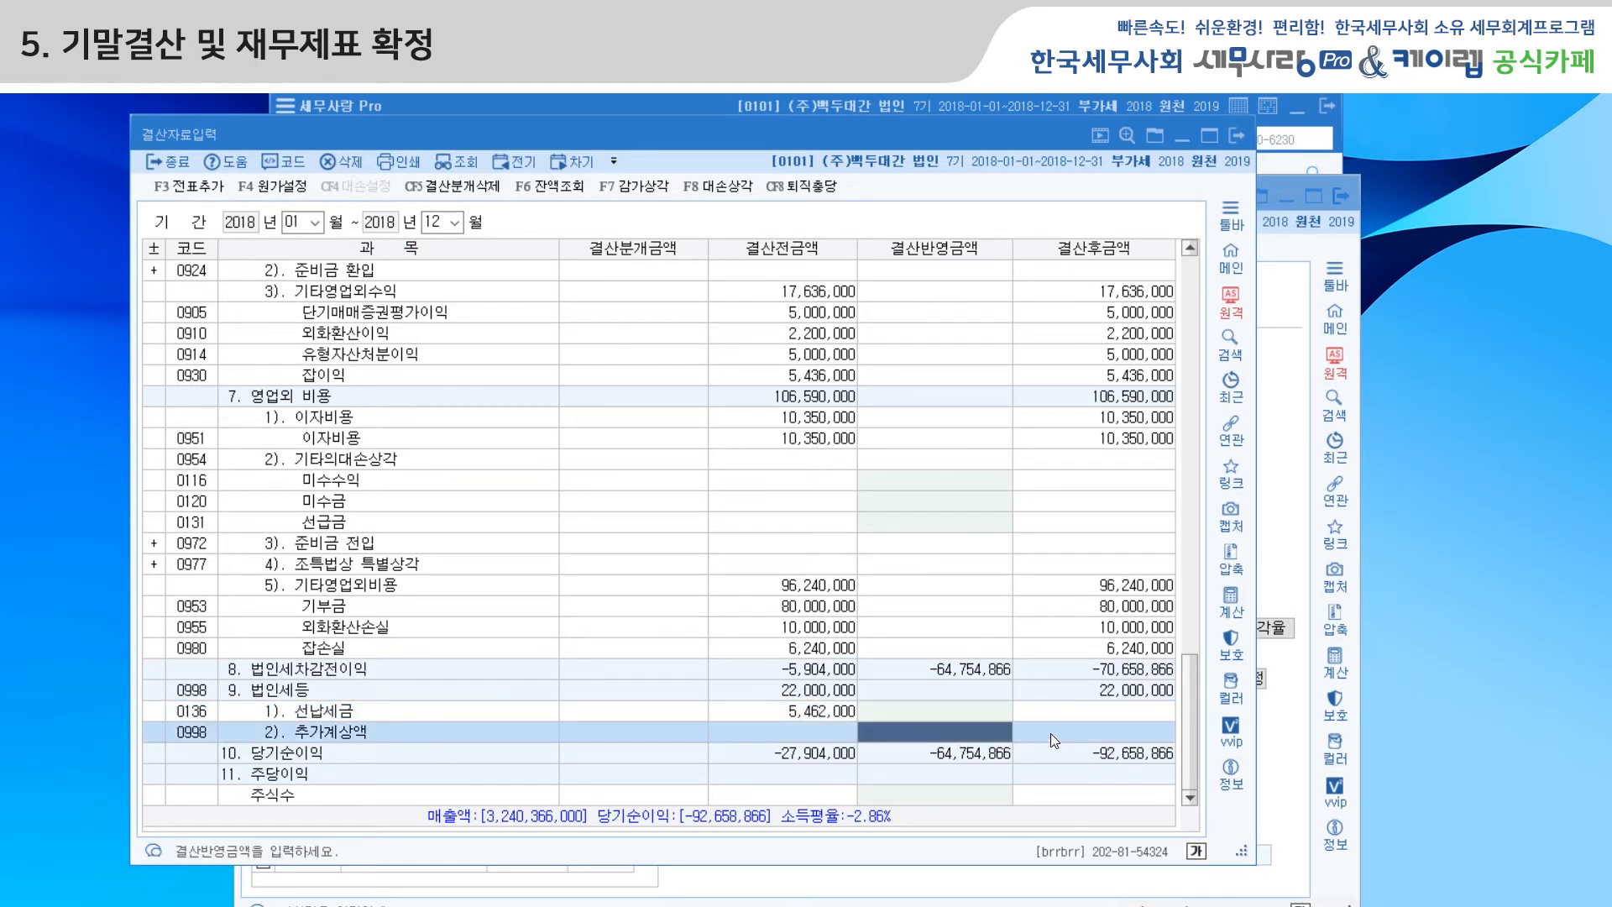
pyautogui.click(959, 716)
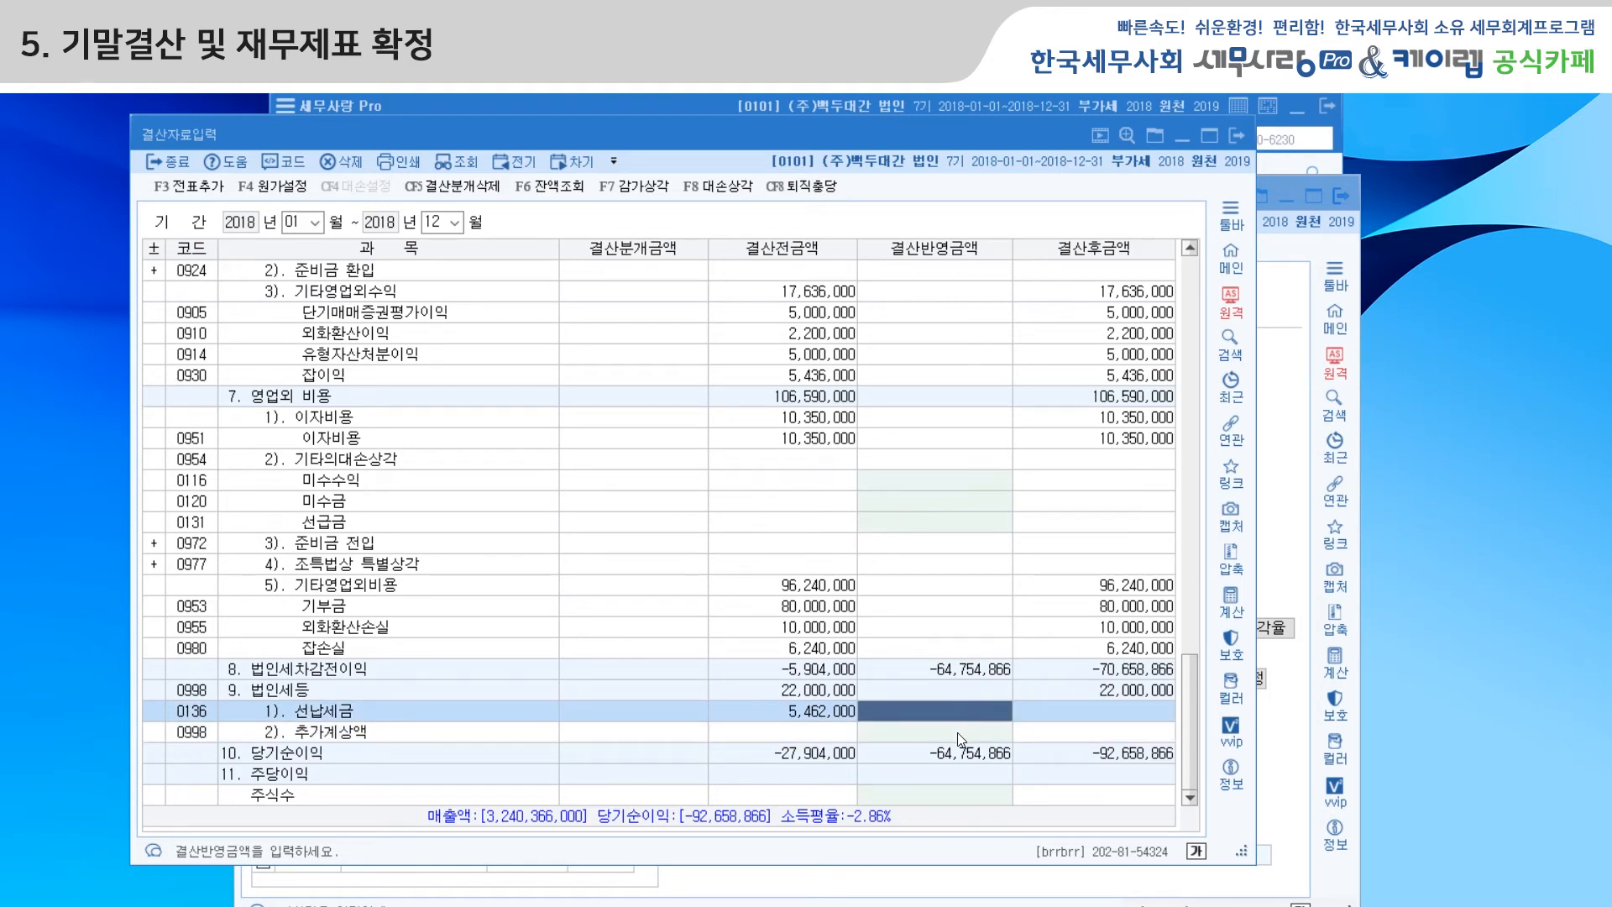
pyautogui.write('5462000')
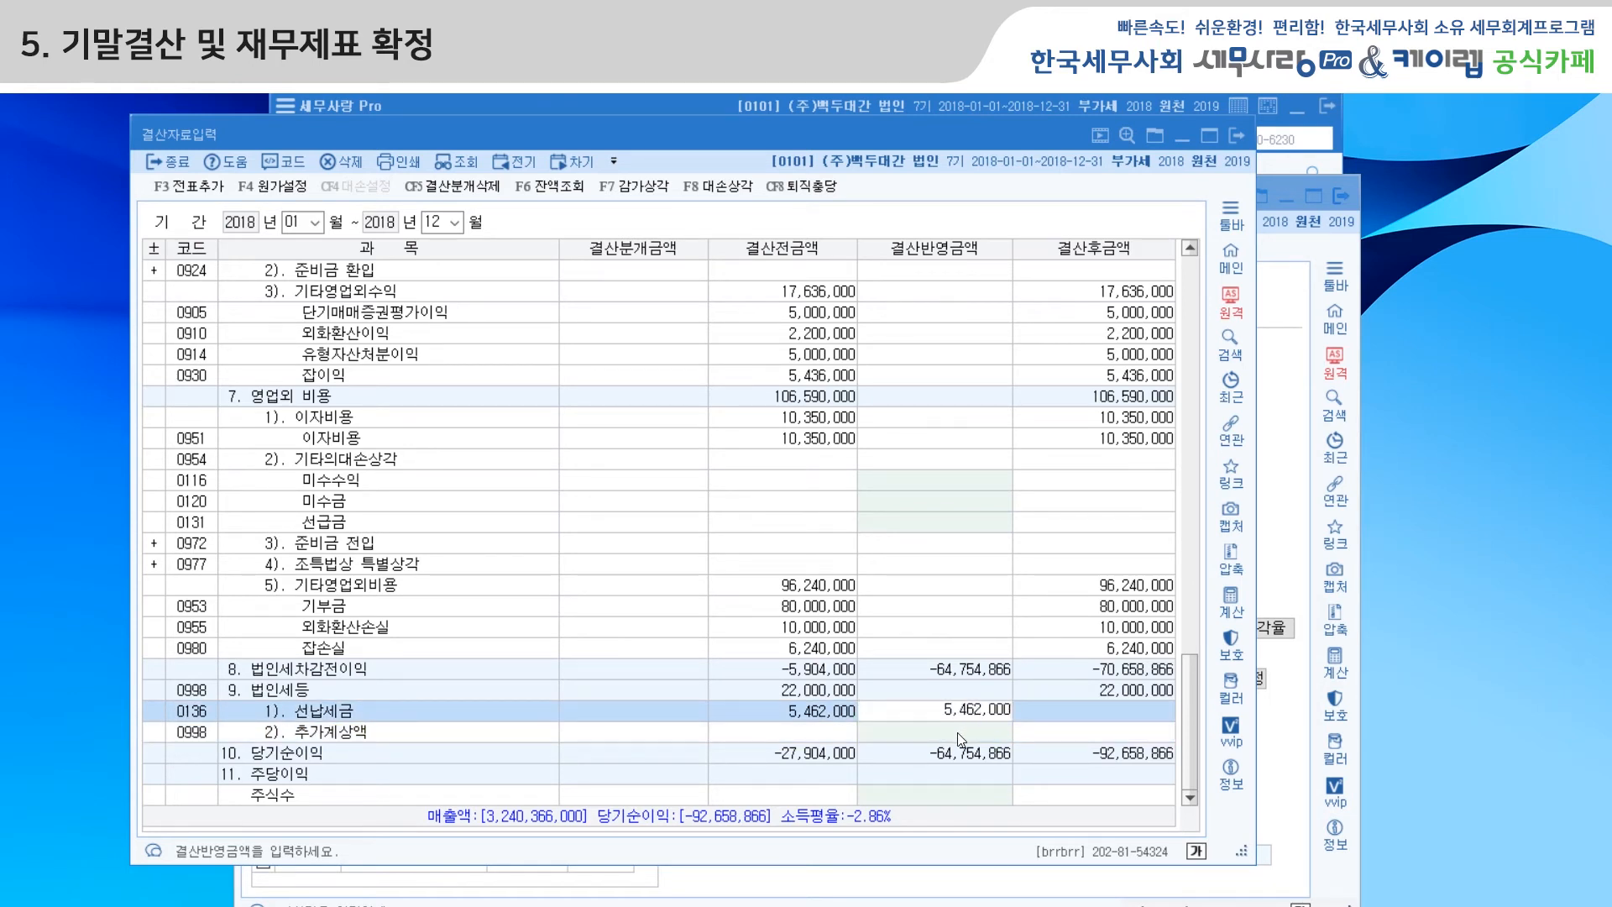
pyautogui.press('Return')
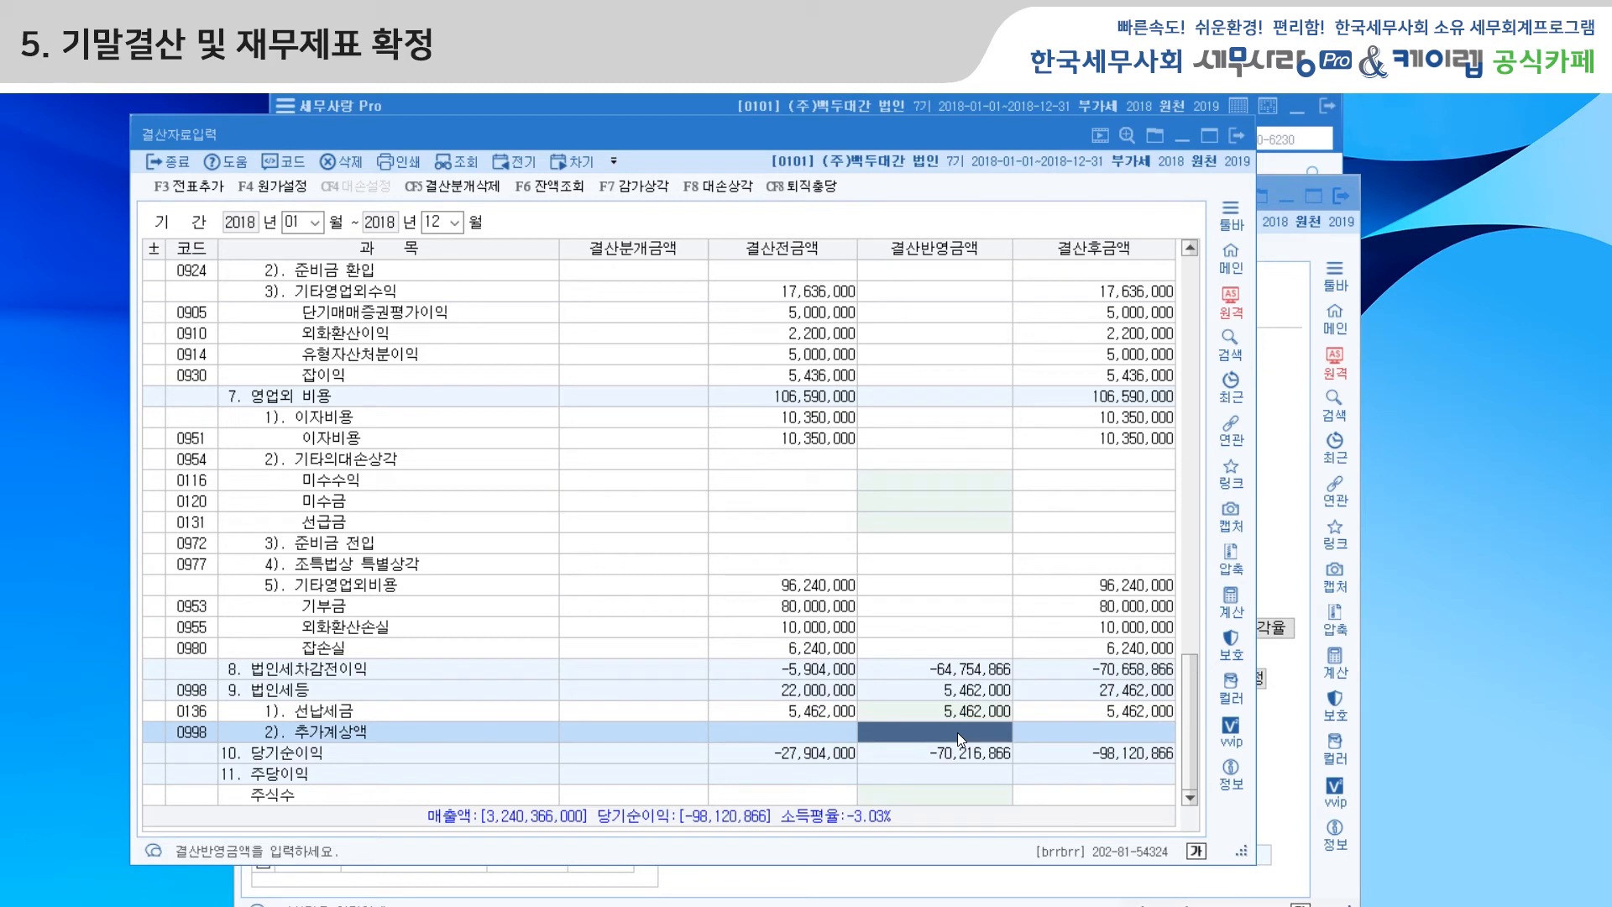
# Enter 20,000,000 as the 결산반영금액 of 추가계상액 under 법인세등, then close 결산자료입력 and the other open window.
pyautogui.write('20000000')
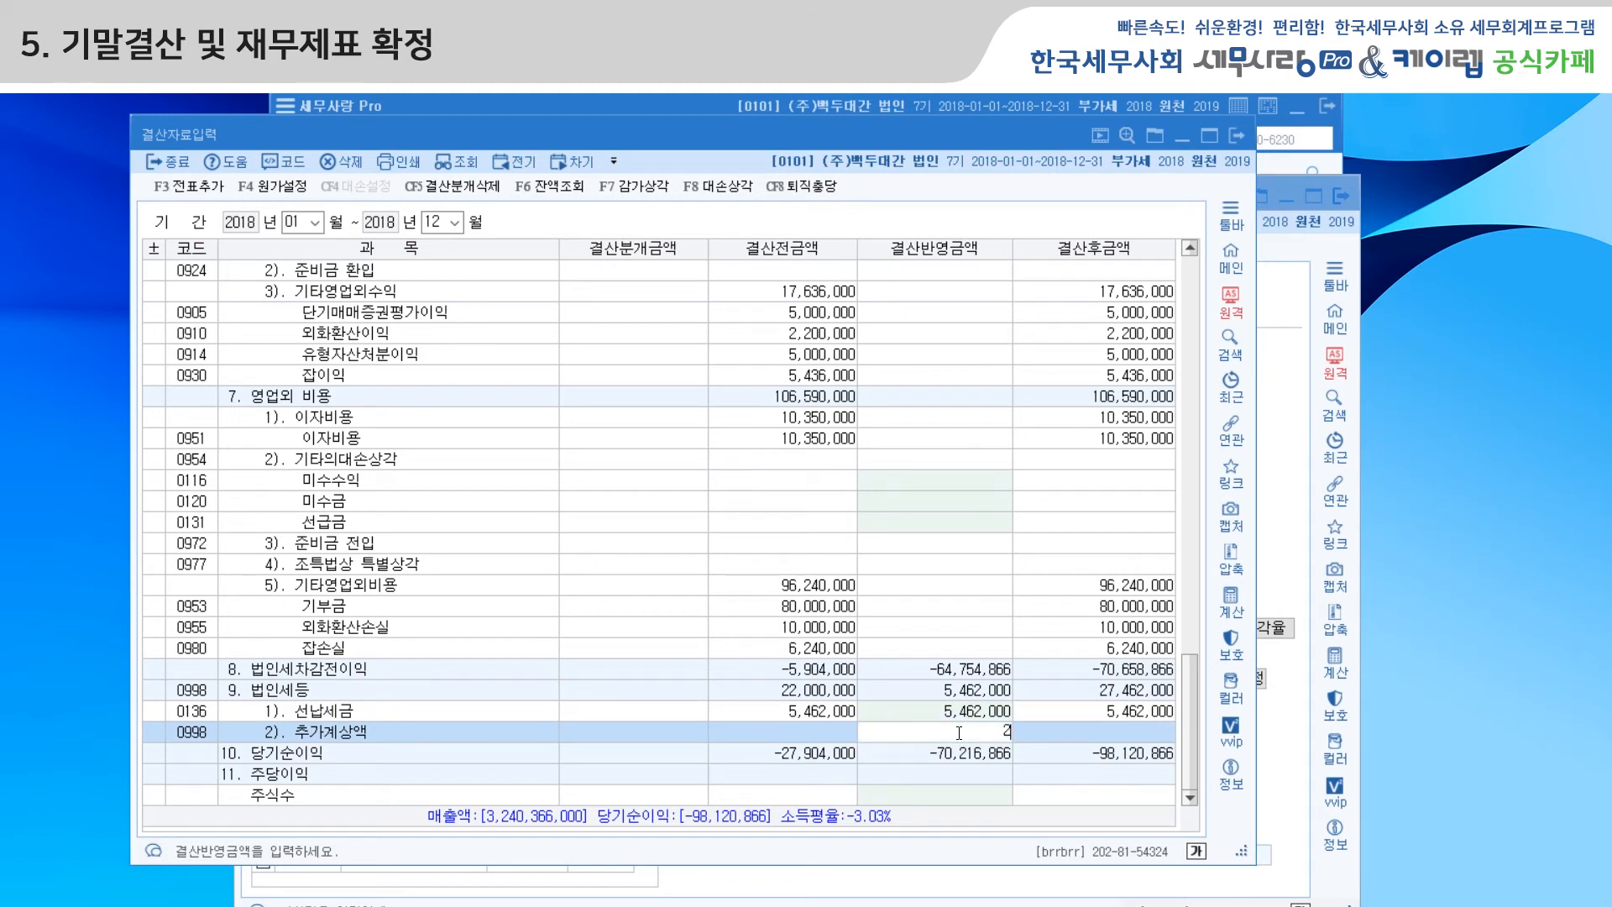
pyautogui.press('Return')
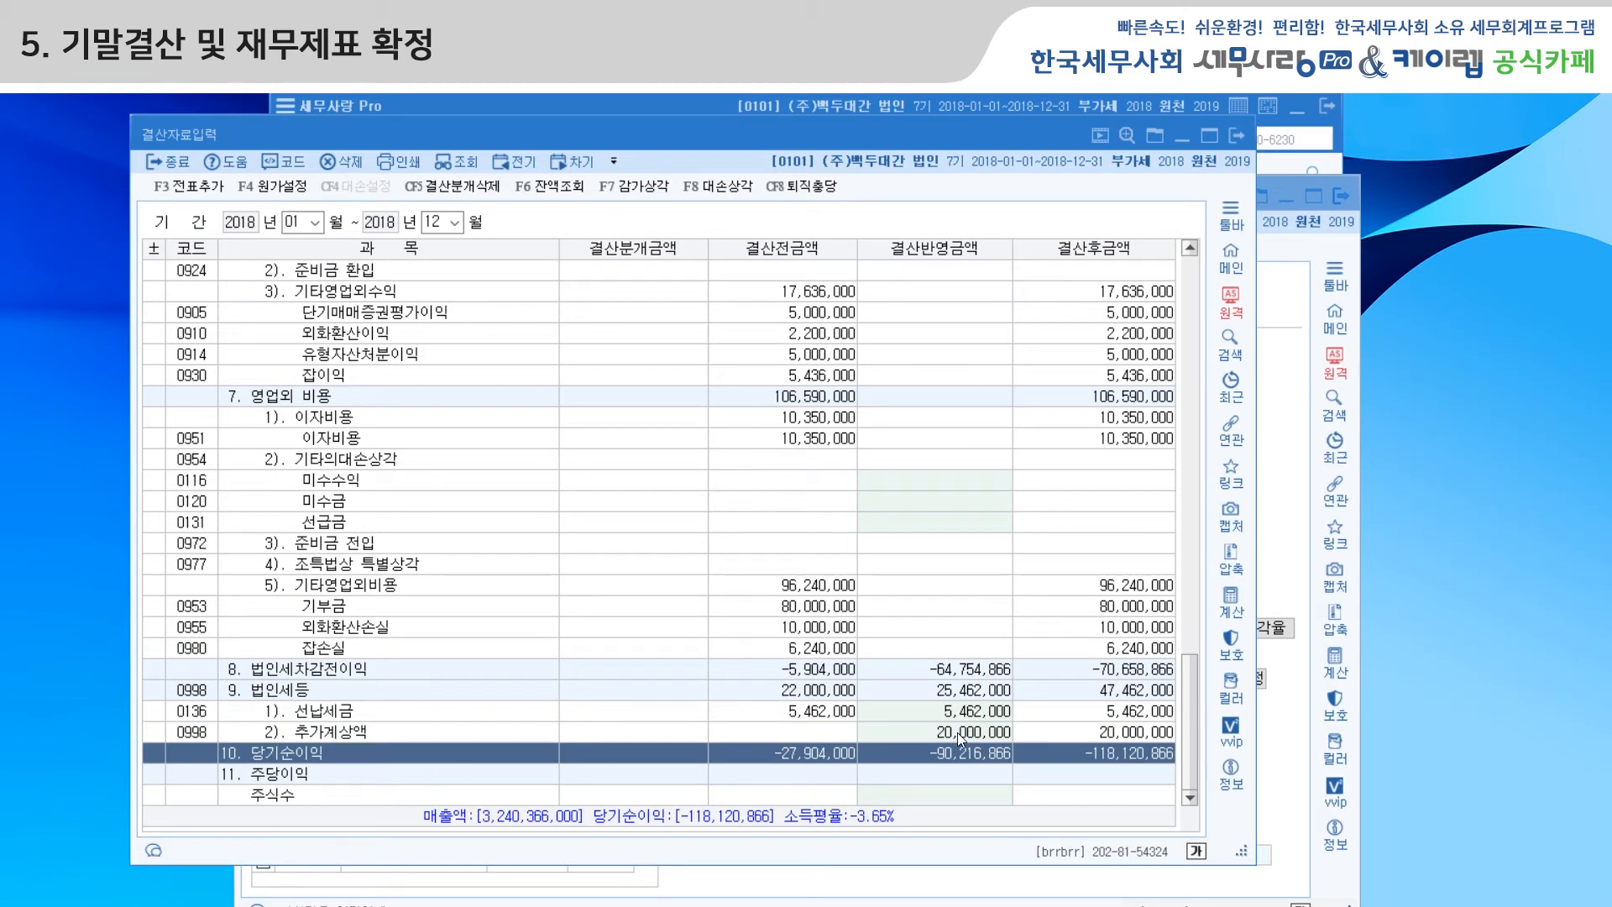
pyautogui.click(828, 694)
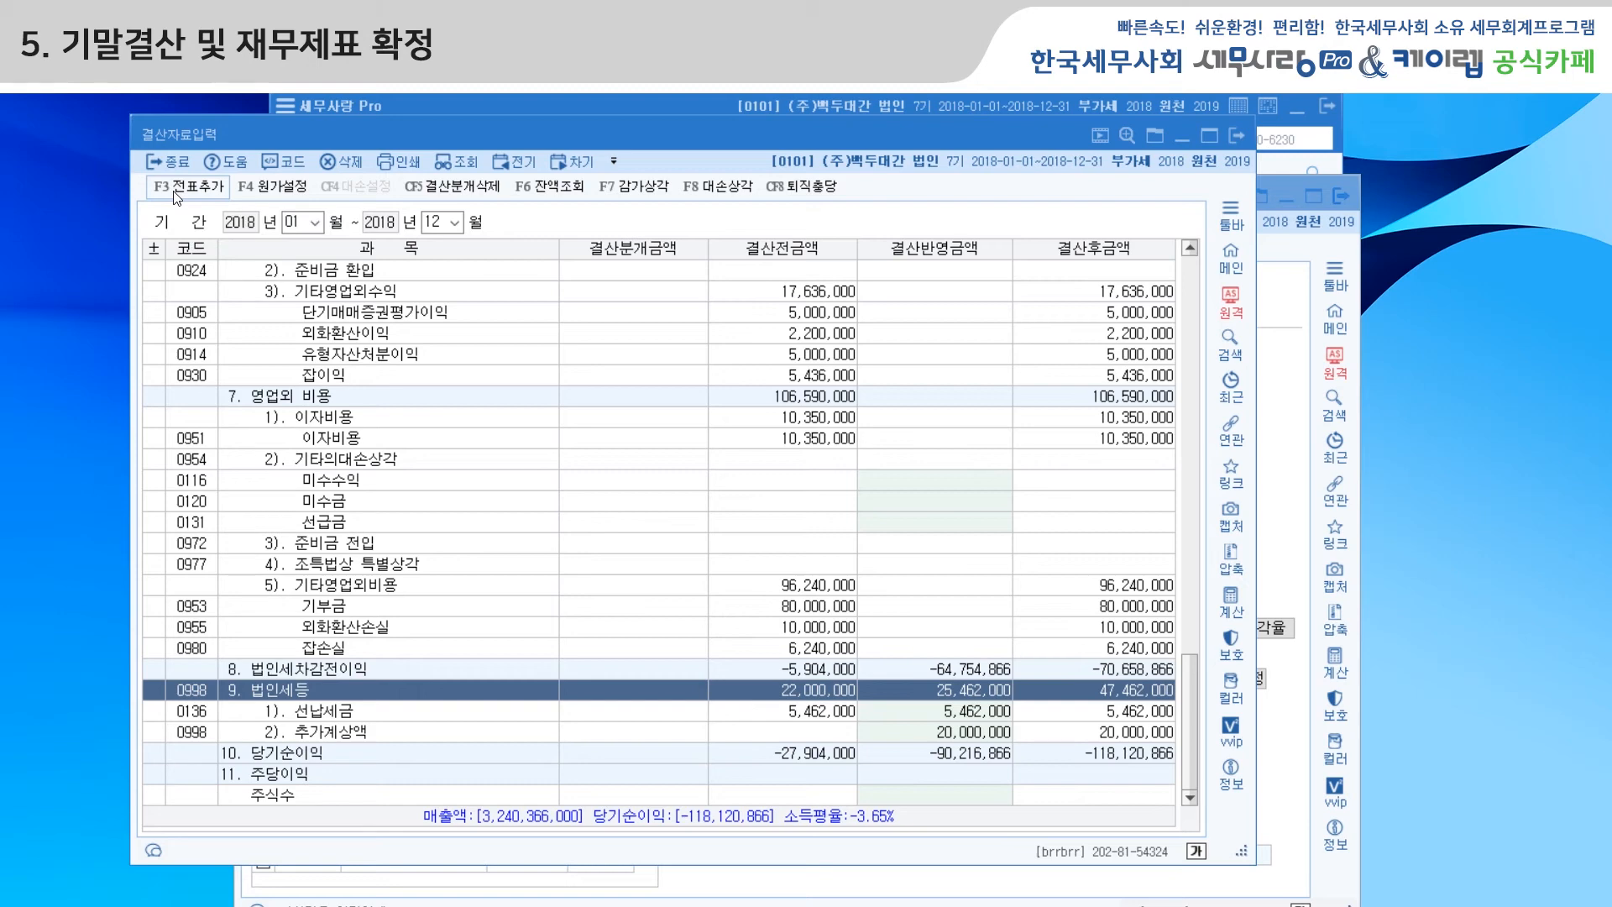
pyautogui.click(1234, 140)
pyautogui.click(1343, 194)
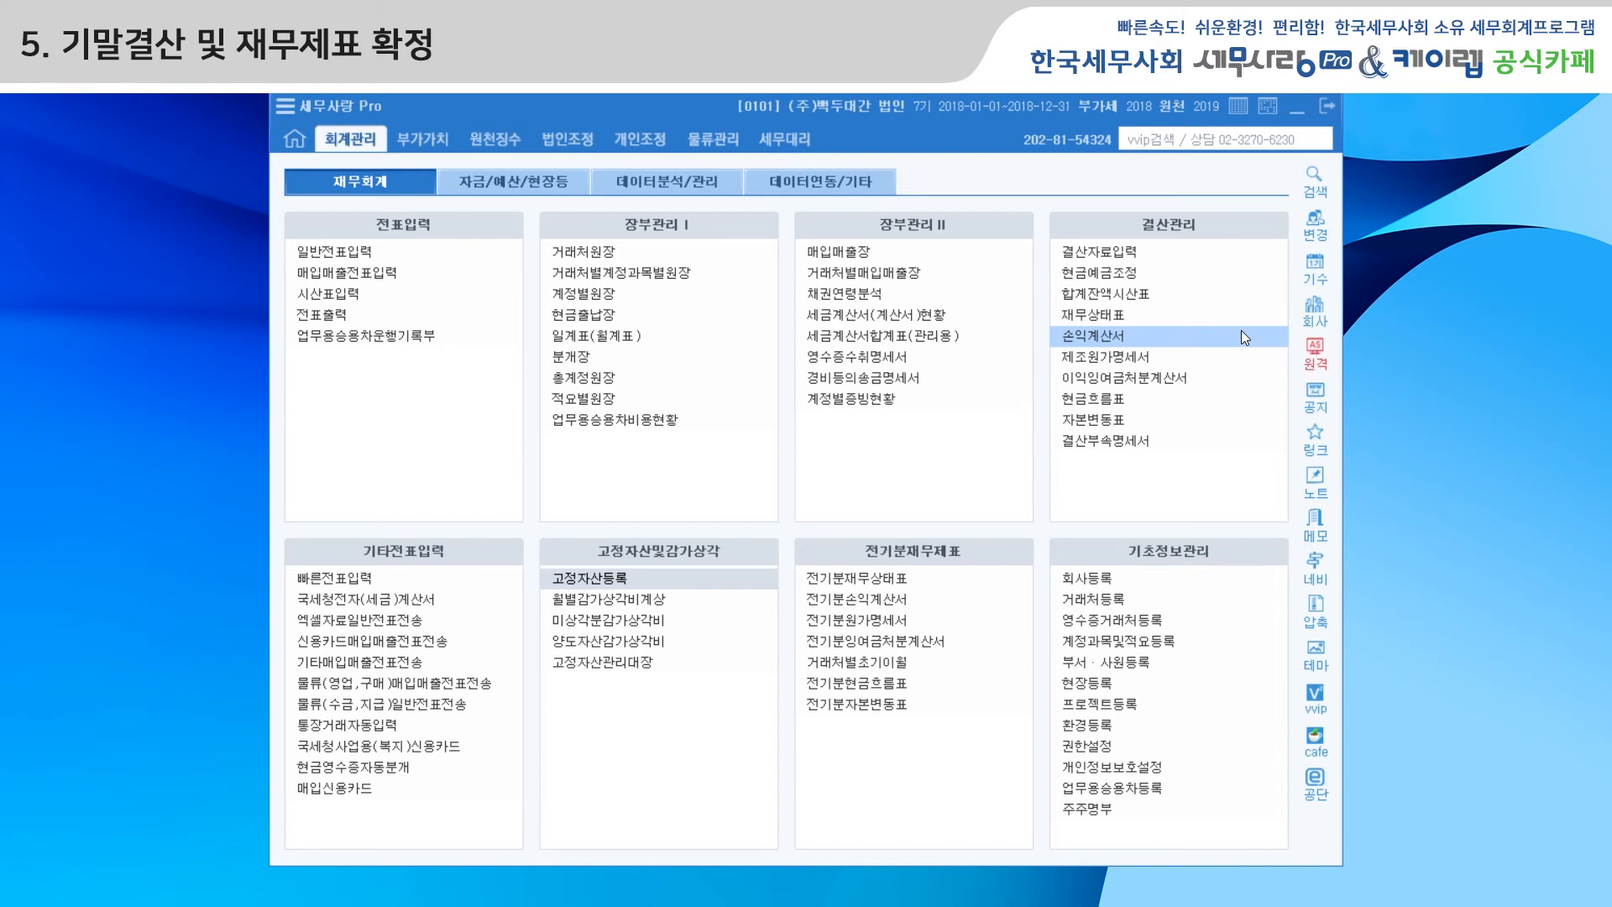
# Open the 제조원가명세서 and retrieve it for the period up to month 12.
pyautogui.click(1169, 356)
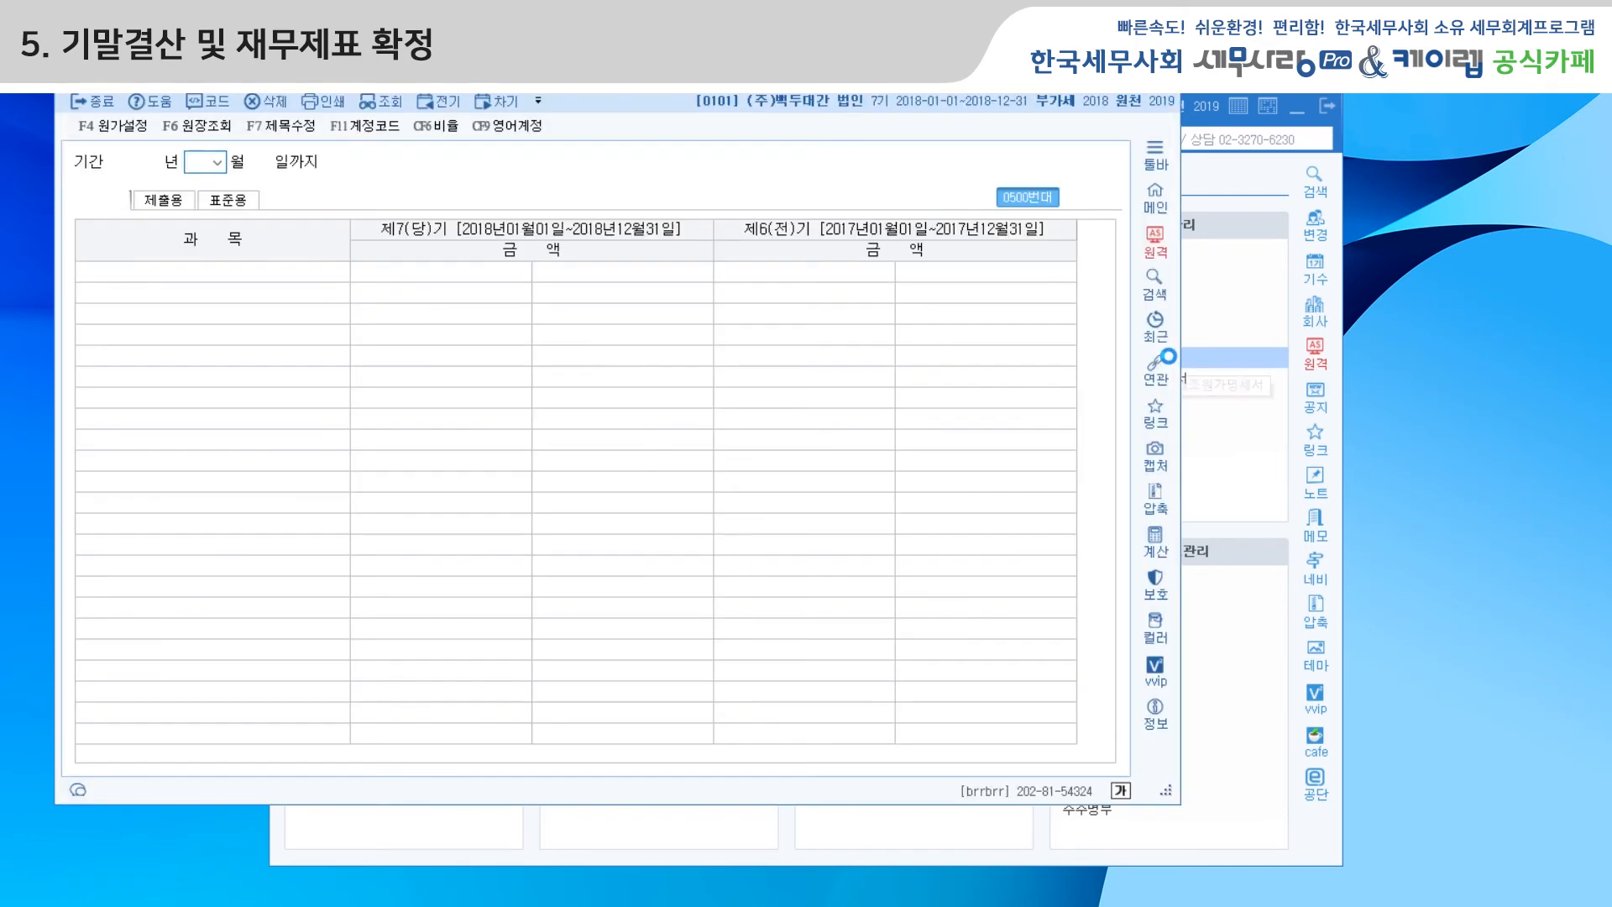
pyautogui.moveTo(642, 79); pyautogui.dragTo(666, 131)
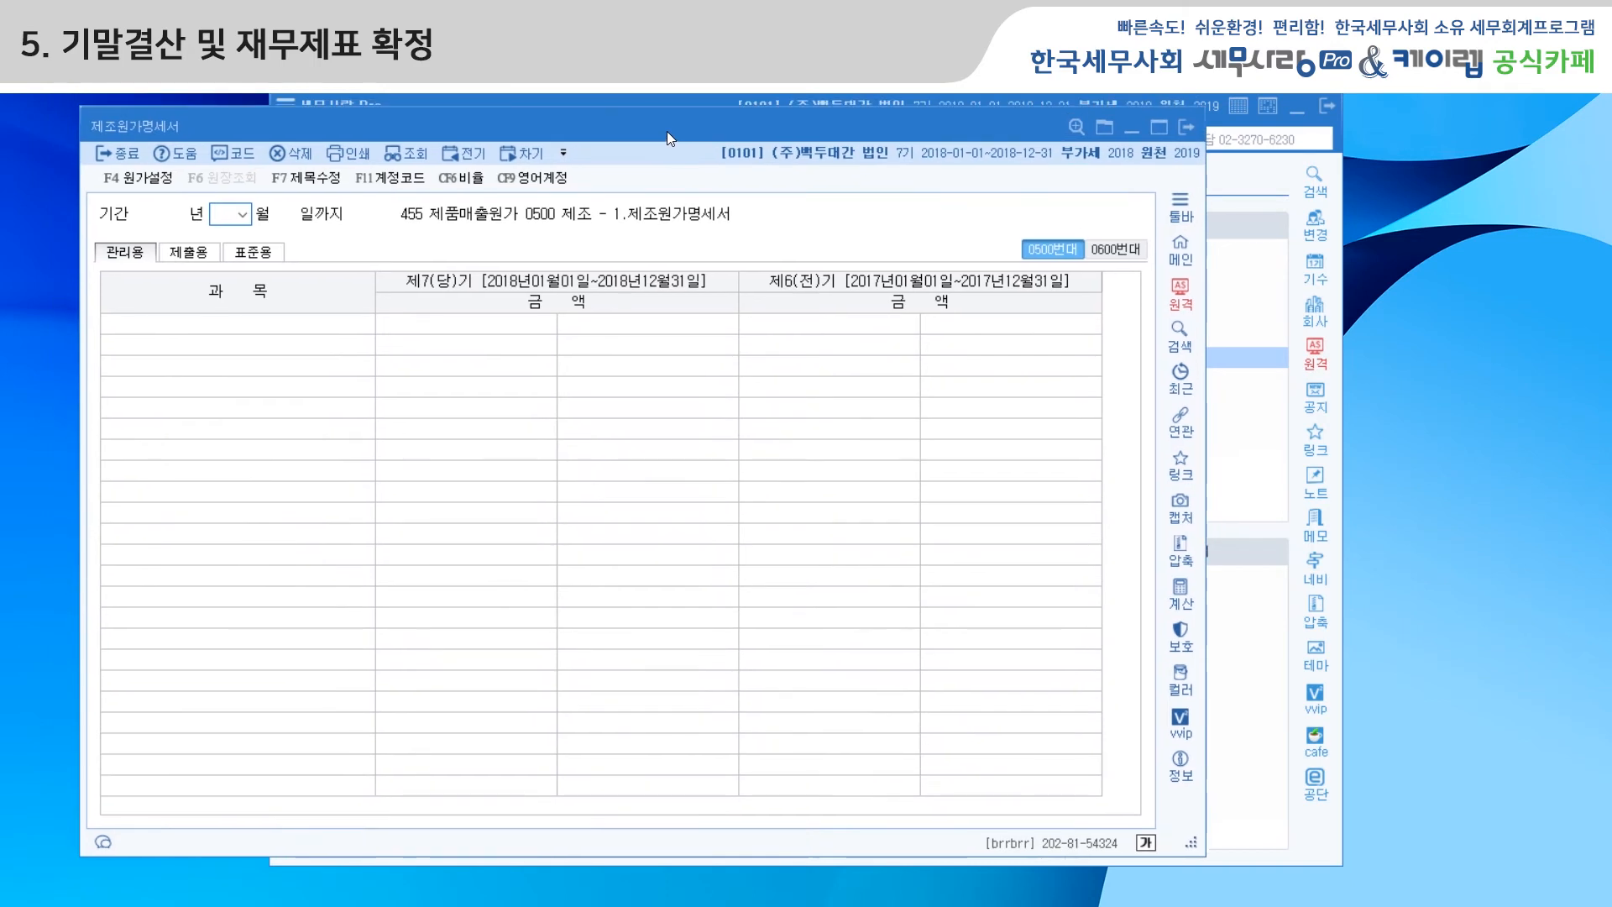
pyautogui.write('12')
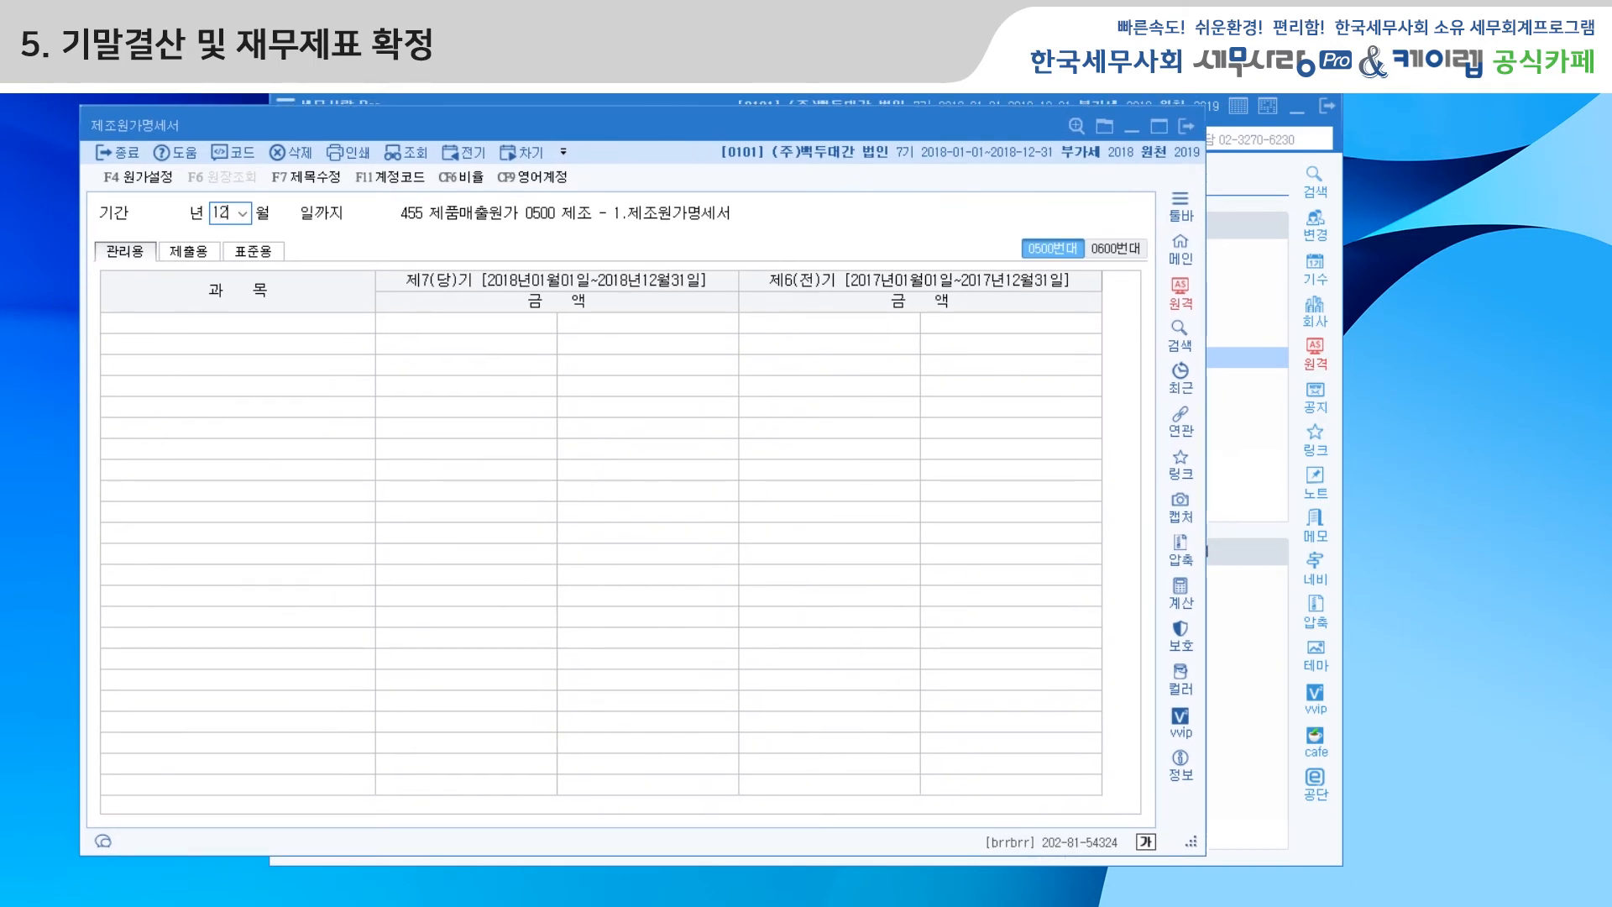
pyautogui.press('Return')
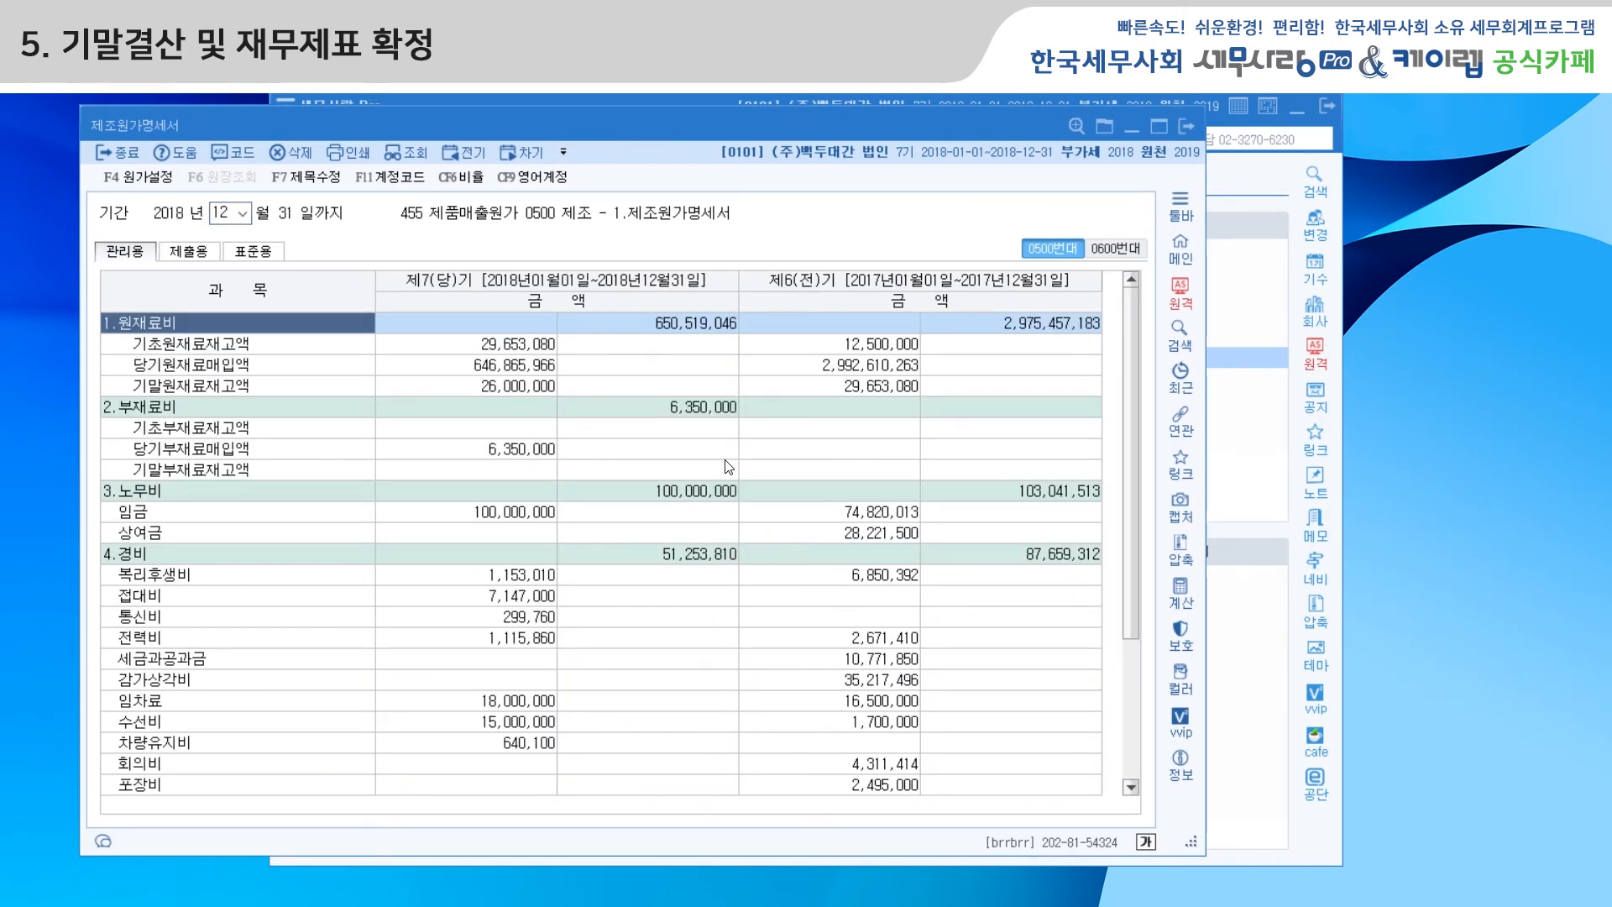
# Compare the 제출용, 관리용 and 표준용 forms of the 제조원가명세서, then close it.
pyautogui.click(186, 252)
pyautogui.click(140, 260)
pyautogui.click(192, 263)
pyautogui.click(253, 252)
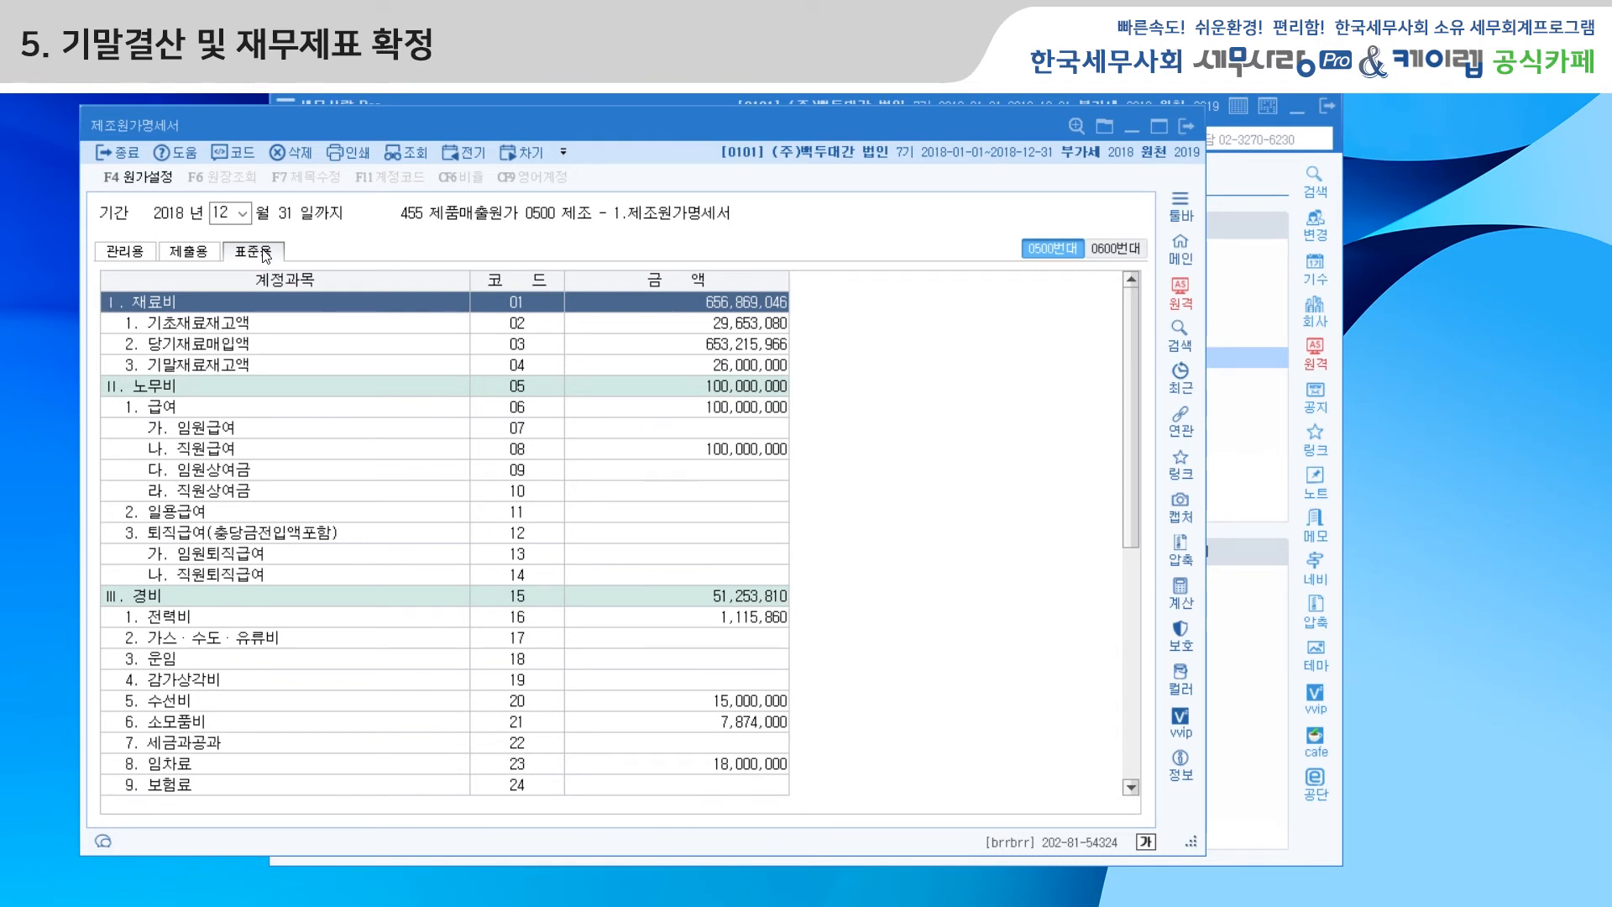
pyautogui.click(1185, 127)
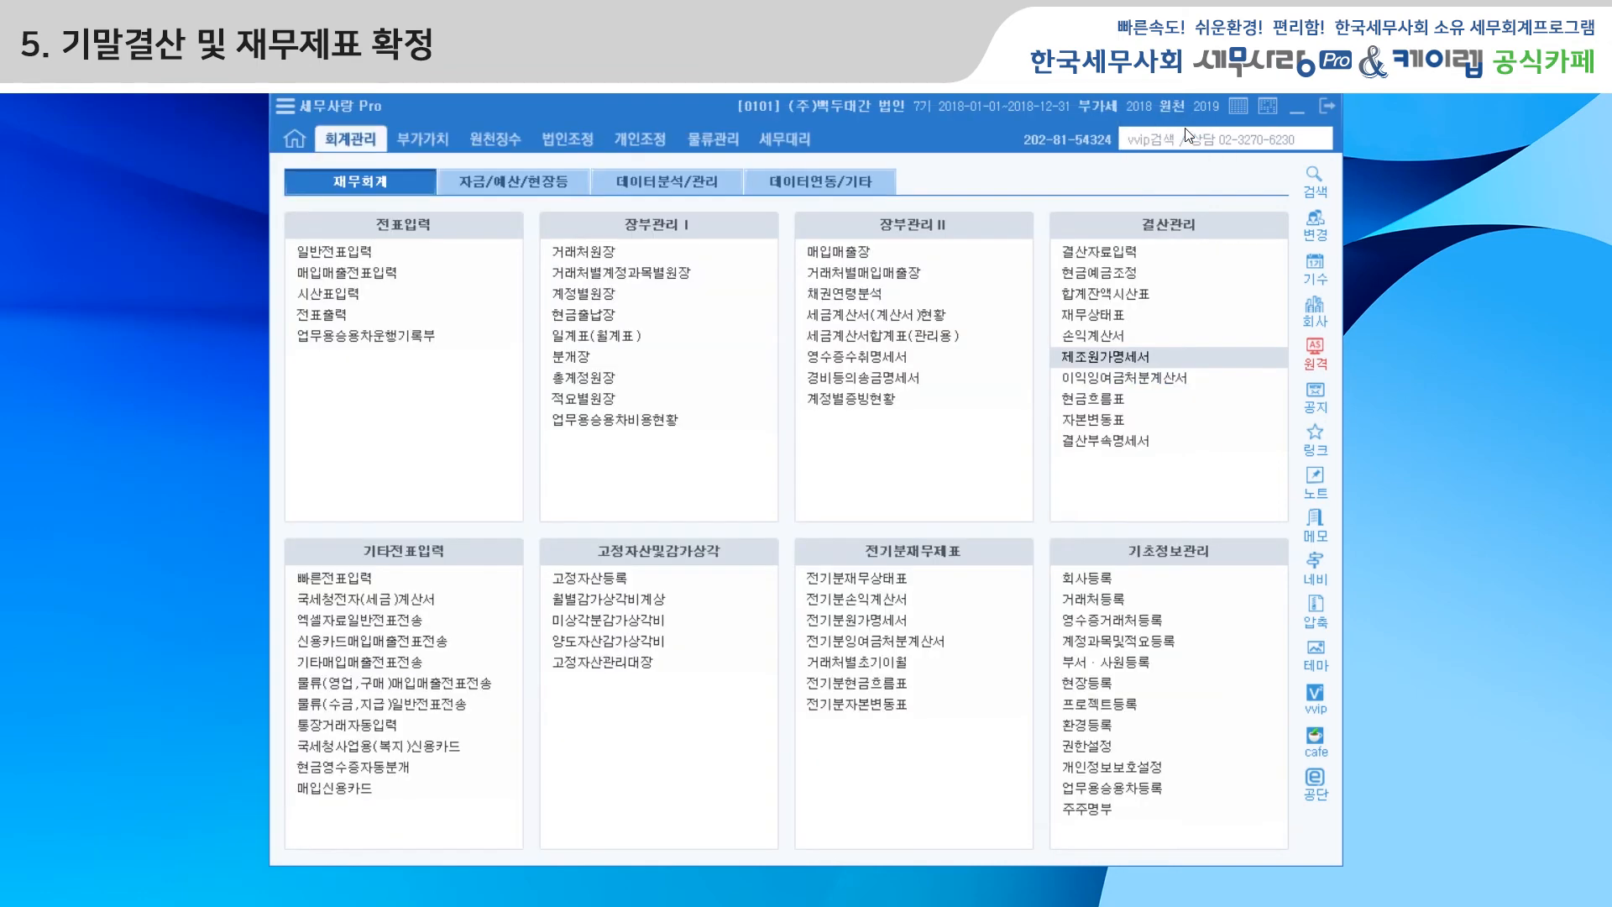
# Open the 손익계산서 for month 12, view its 제출용, 포괄손익 and 표준용 forms, and close it.
pyautogui.click(1115, 339)
pyautogui.write('12')
pyautogui.press('Return')
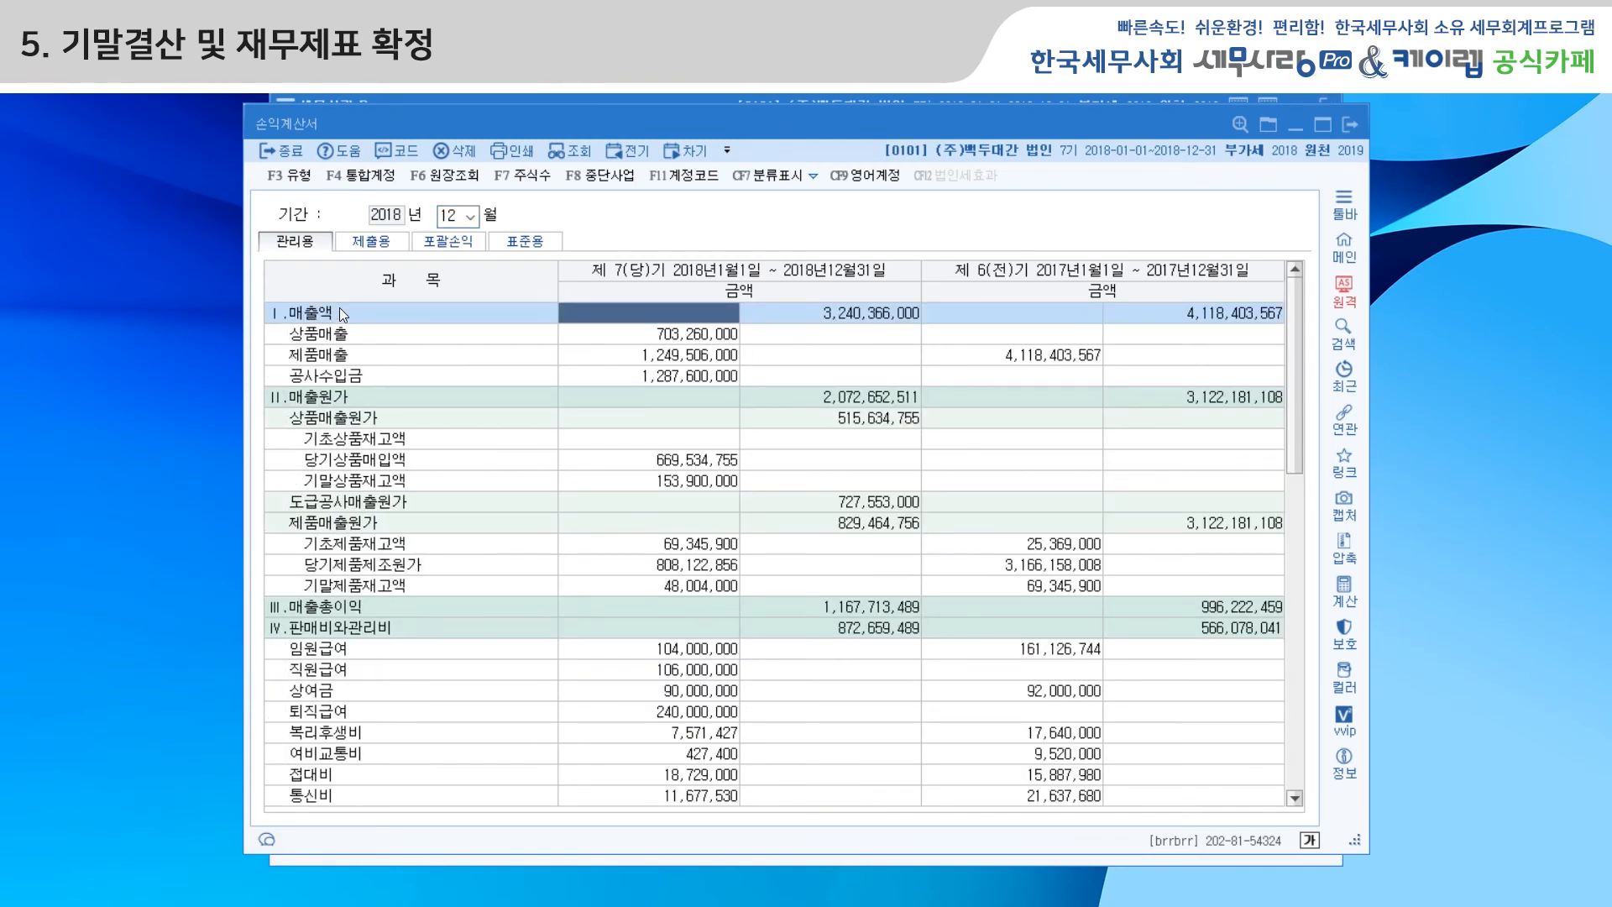
pyautogui.click(370, 244)
pyautogui.click(448, 247)
pyautogui.click(527, 243)
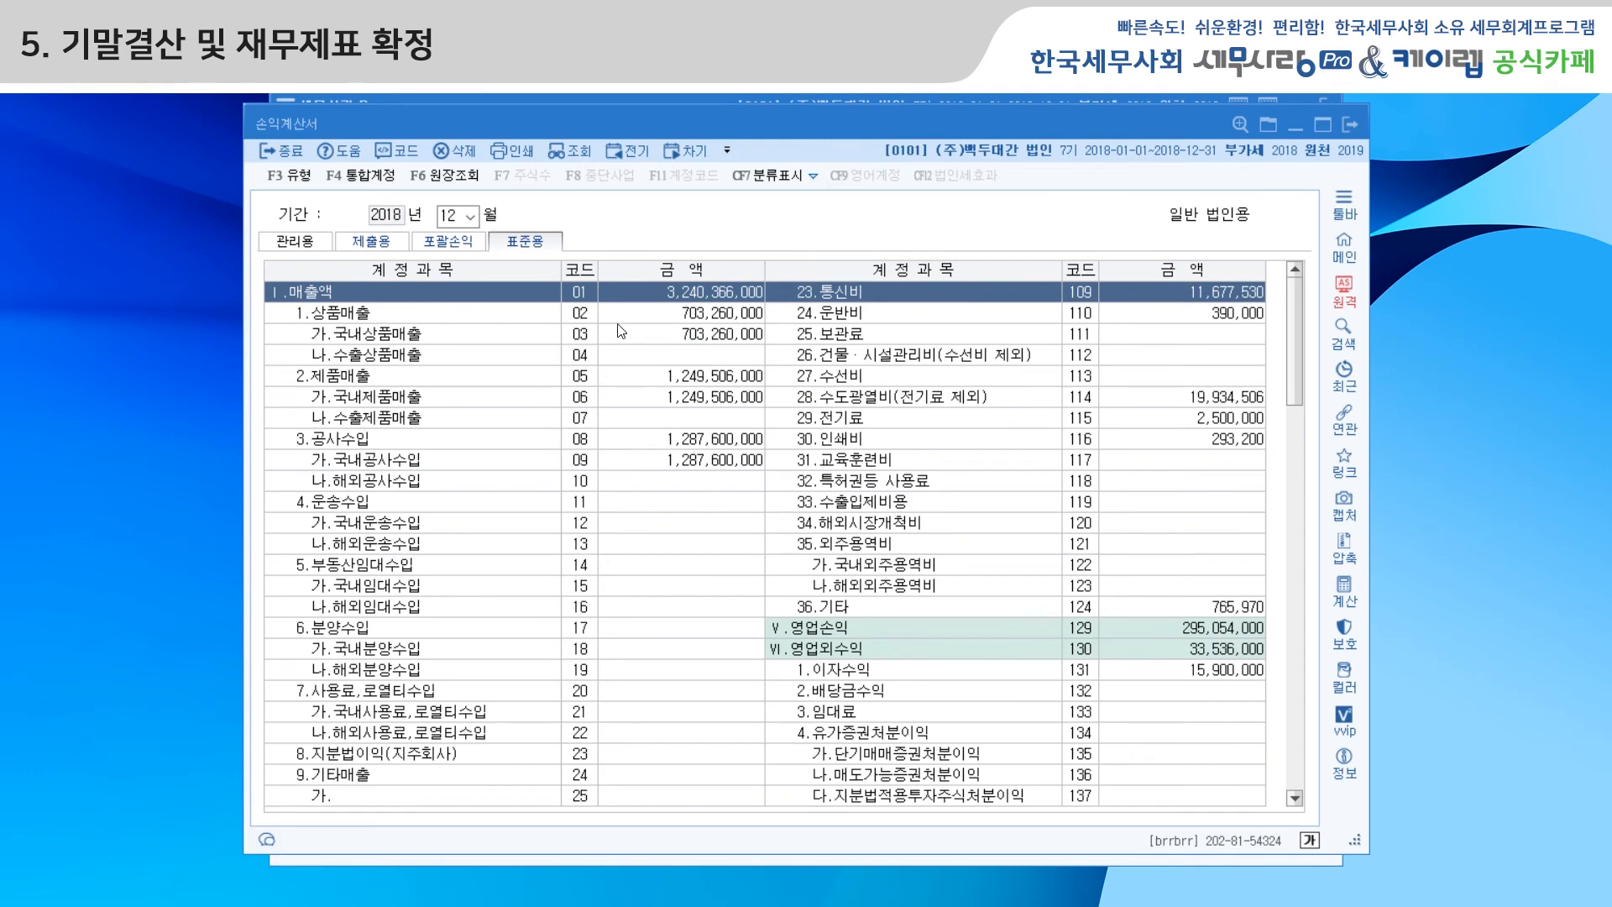
pyautogui.click(1351, 127)
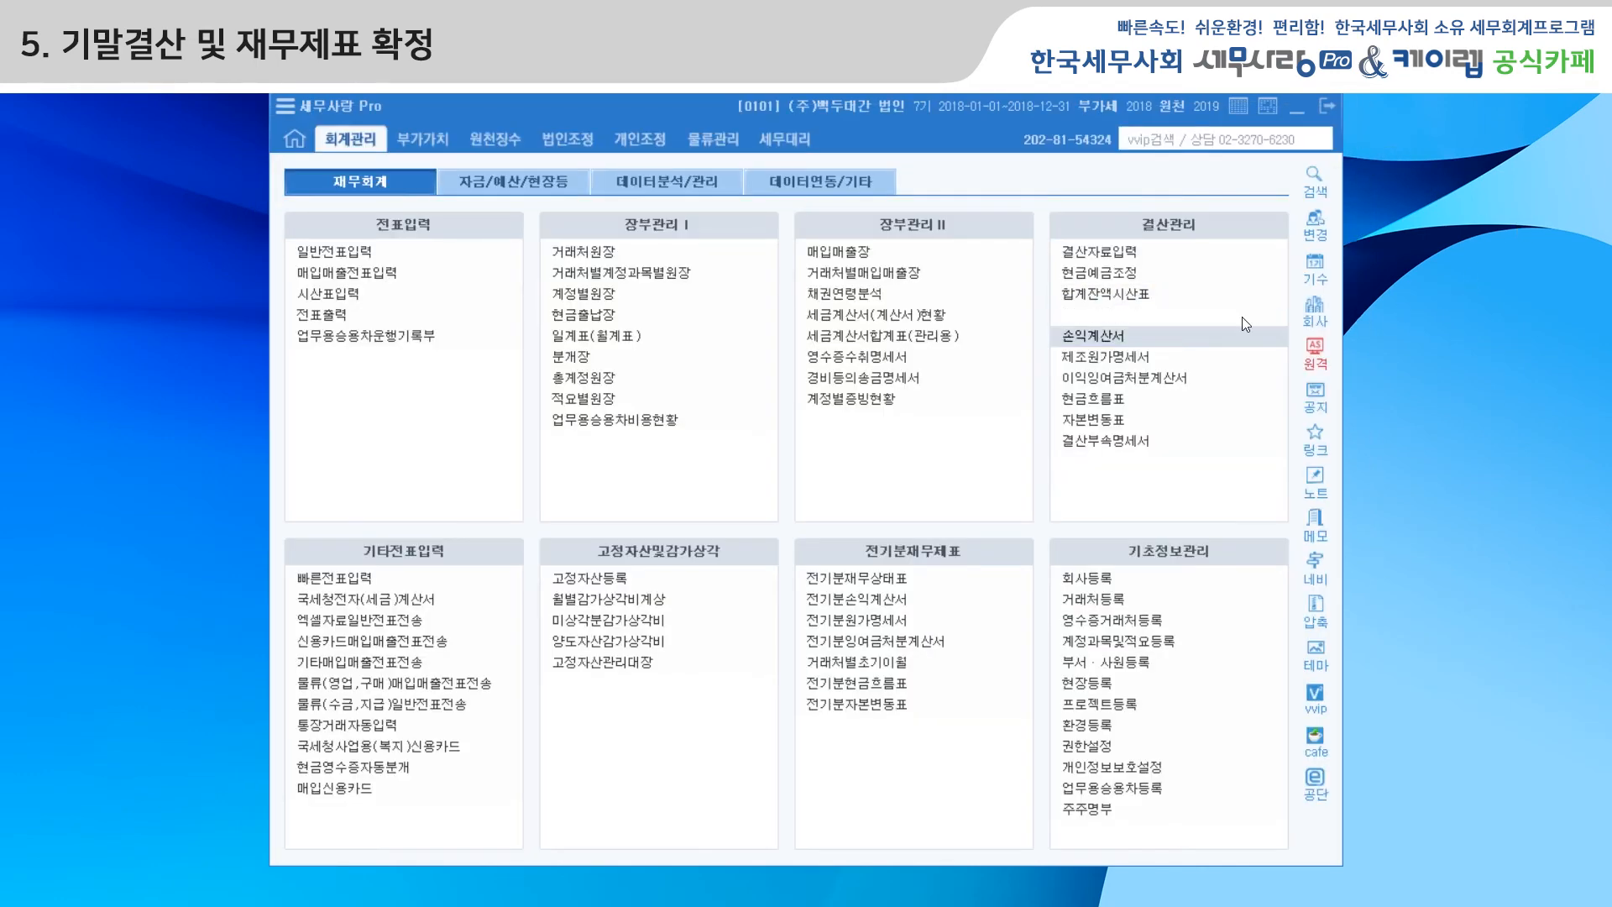
# Open the 이익잉여금처분계산서 with its saved data and confirm the disposal dates 2019-02-28 and 2018-02-28.
pyautogui.click(1183, 376)
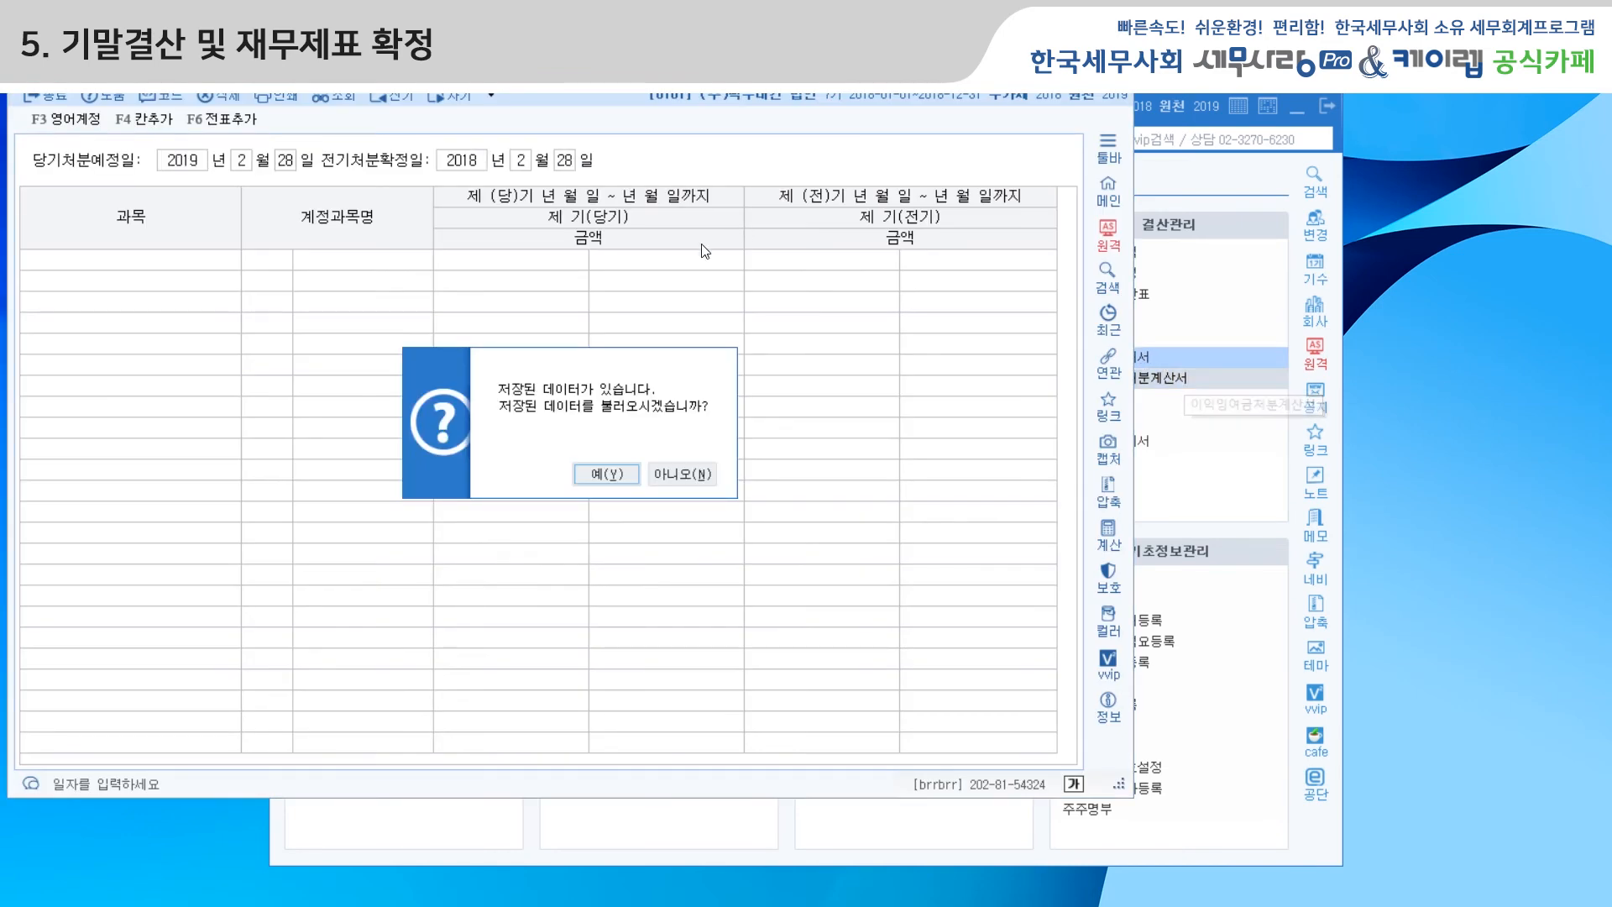
pyautogui.click(606, 473)
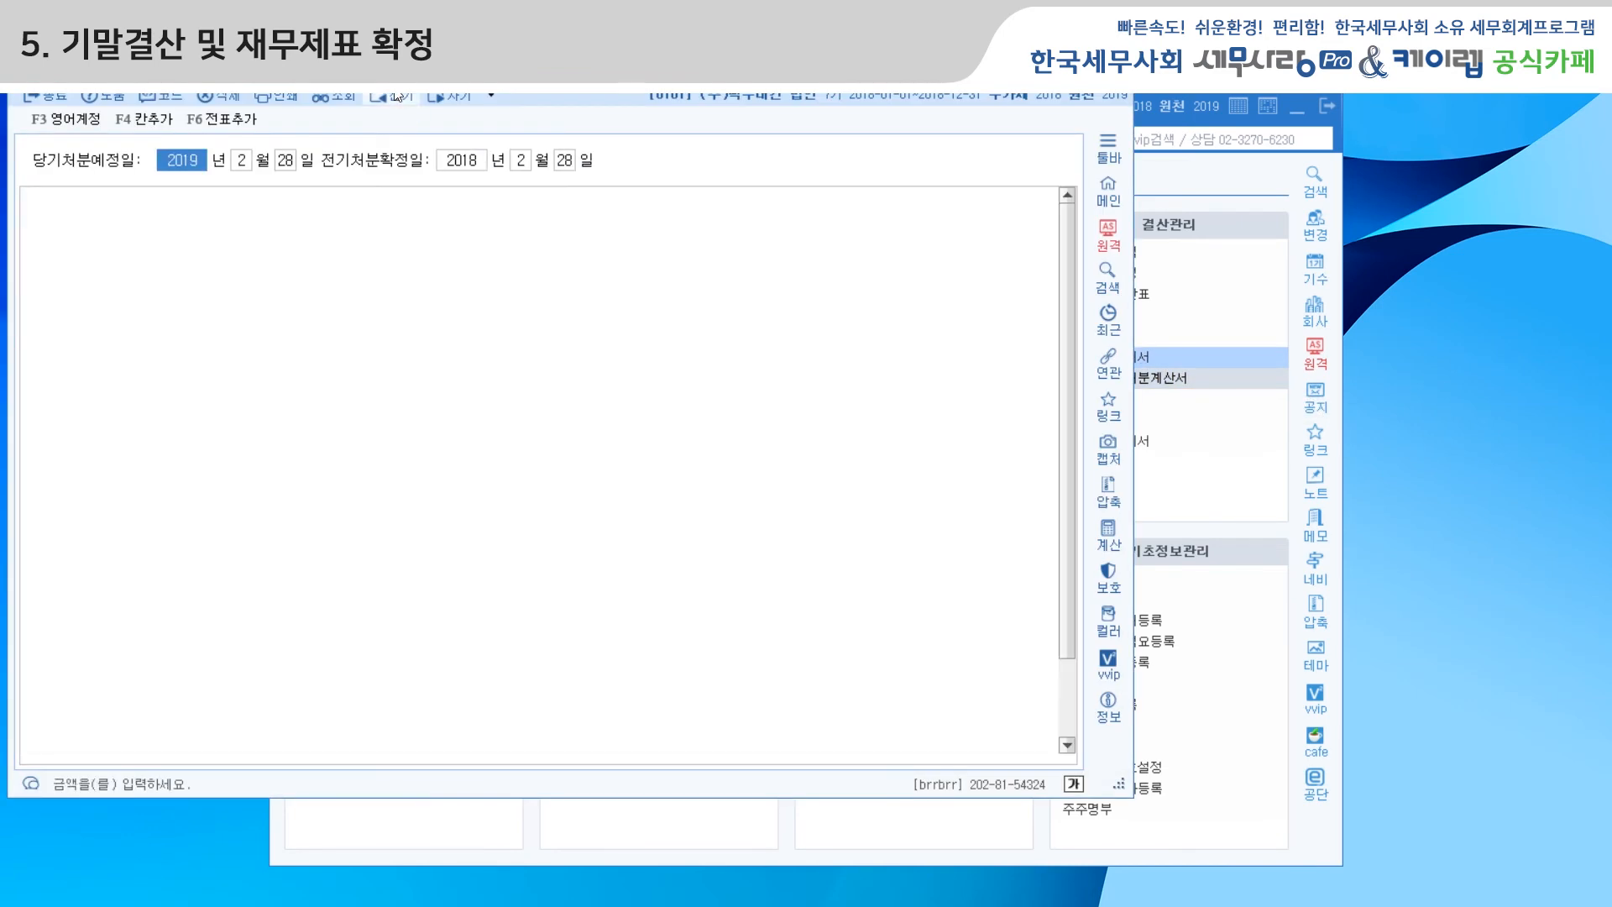
pyautogui.moveTo(394, 73); pyautogui.dragTo(514, 135)
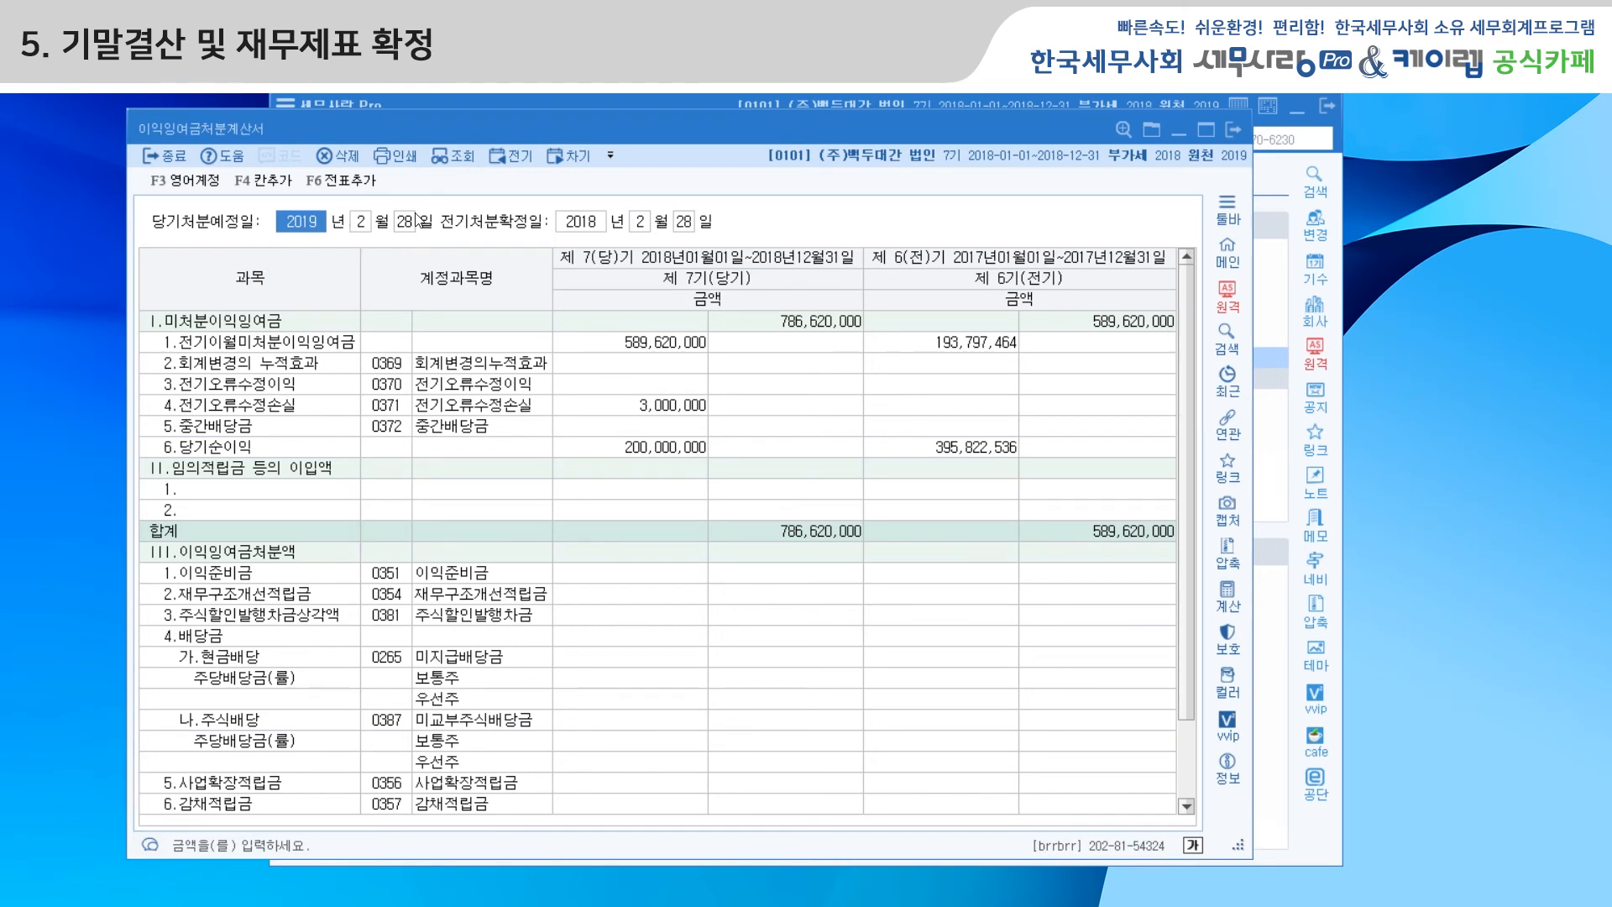
pyautogui.press('Return')
pyautogui.press('Return')
pyautogui.press('Return')
pyautogui.press('Return')
pyautogui.press('Return')
pyautogui.press('Return')
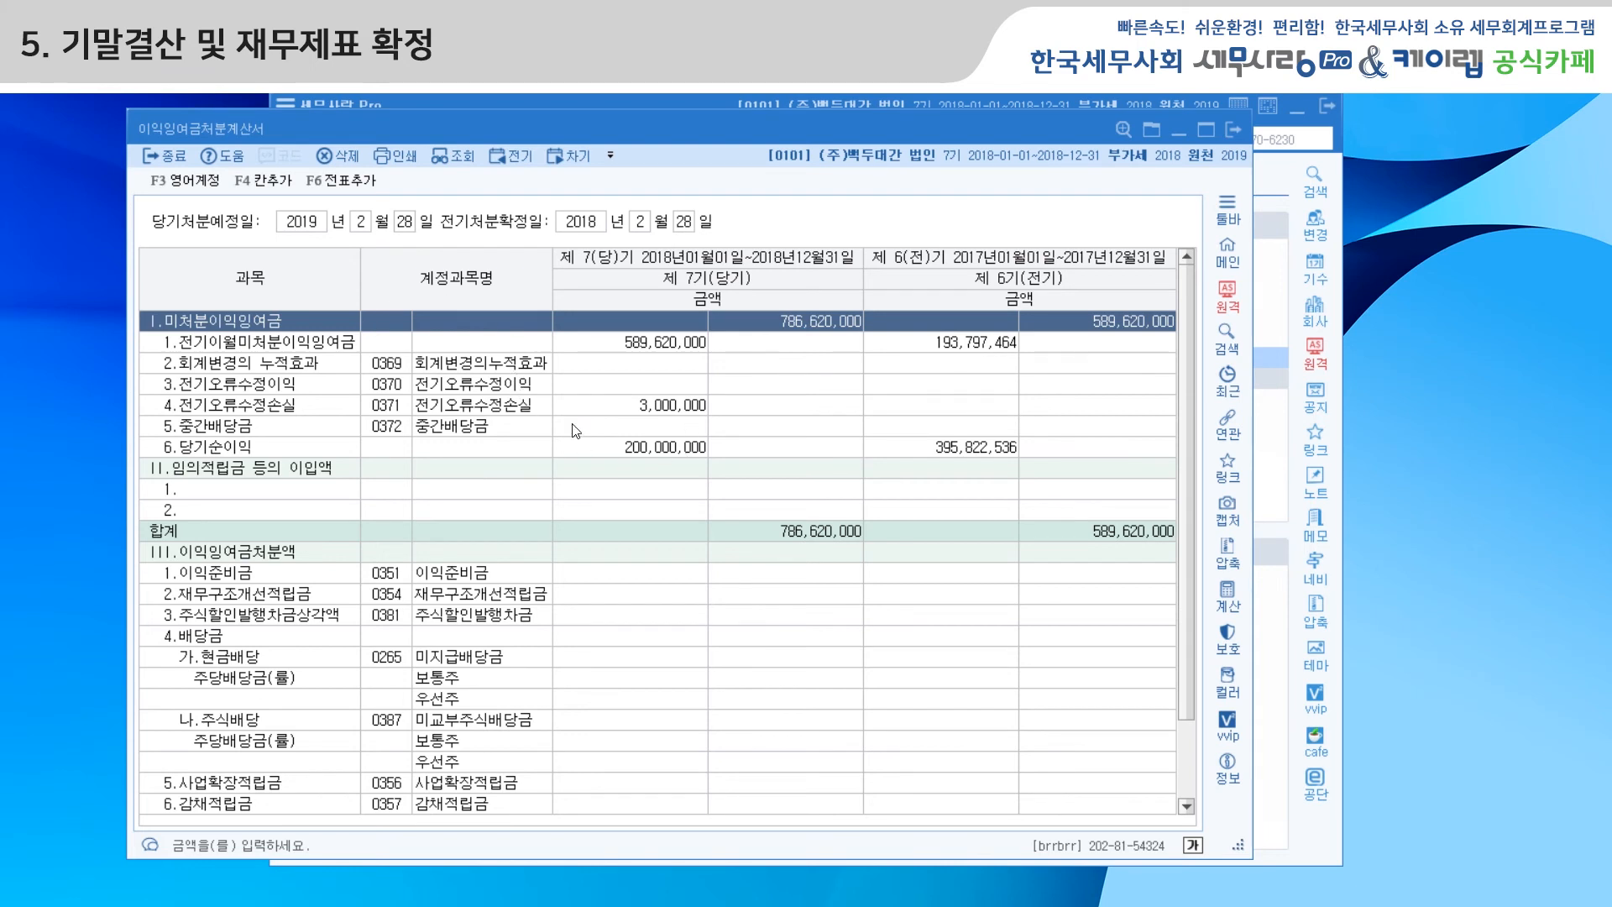
# Examine the current-period rows from 전기이월미처분이익잉여금 and 당기순이익 through 임의적립금 and 이익준비금 down to 배당평균적립금.
pyautogui.click(659, 351)
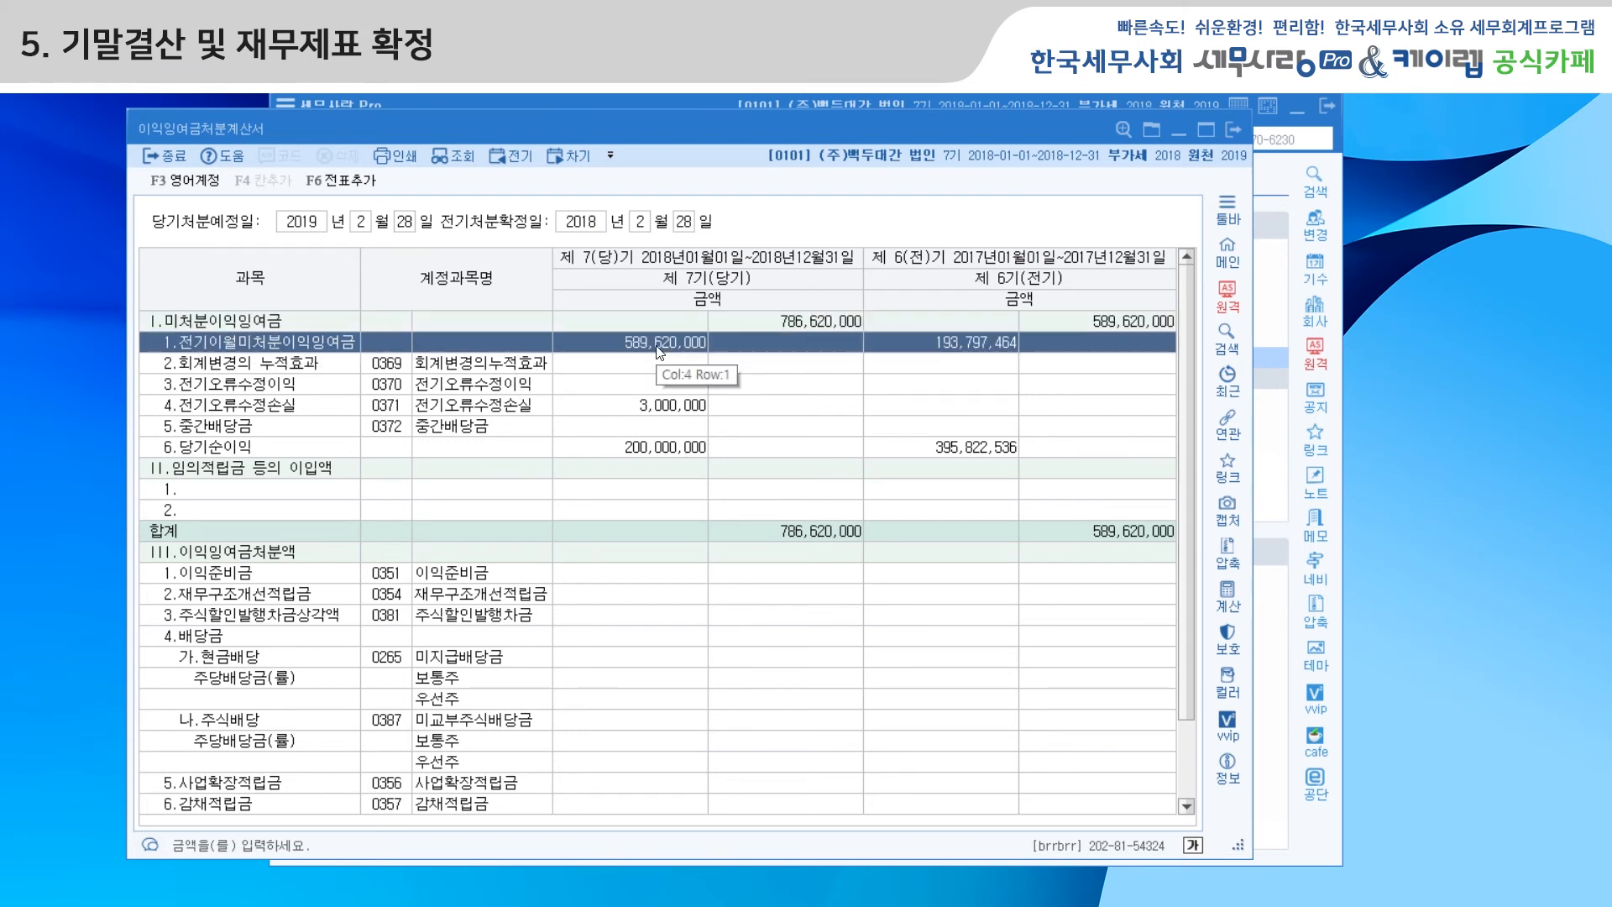
pyautogui.click(666, 413)
pyautogui.click(669, 447)
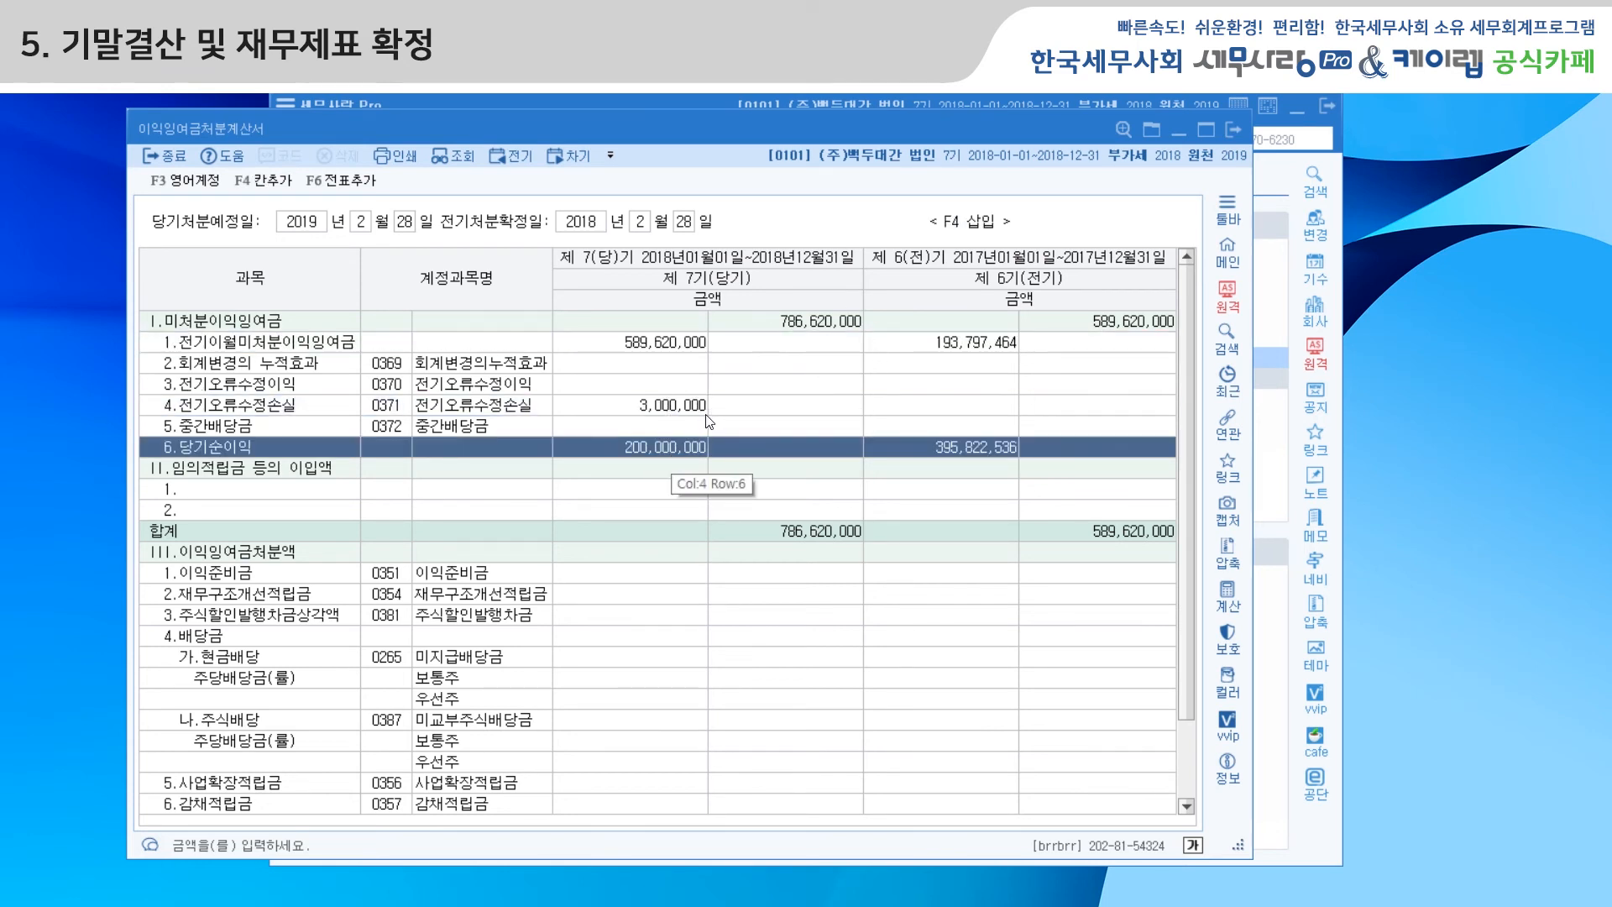
pyautogui.click(232, 496)
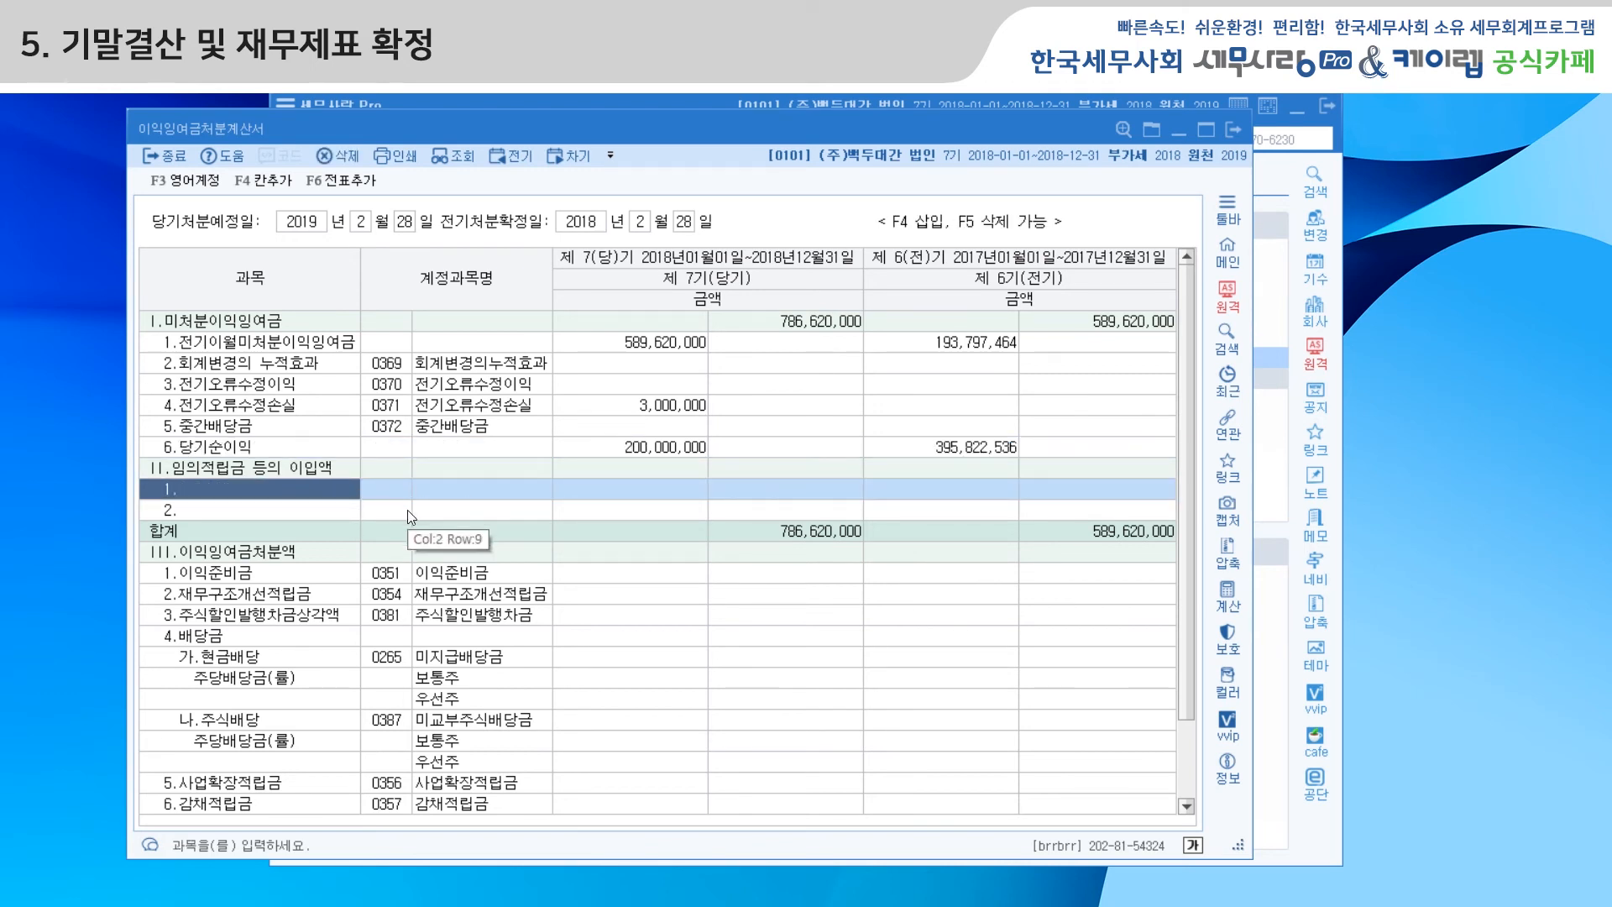
pyautogui.click(591, 512)
pyautogui.click(592, 568)
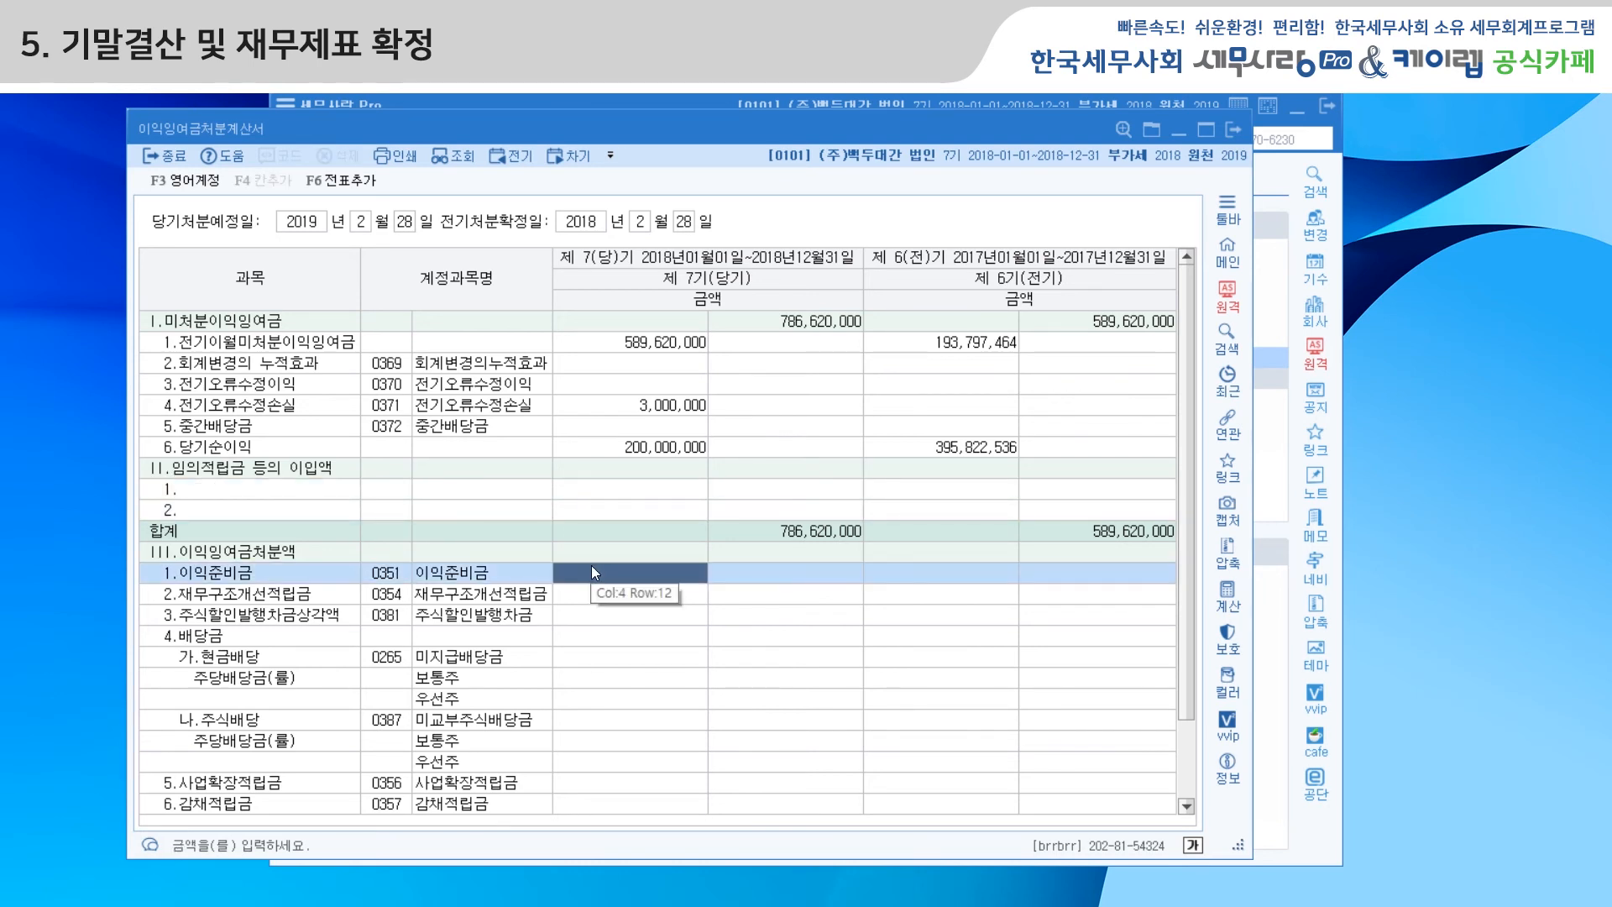
pyautogui.click(611, 504)
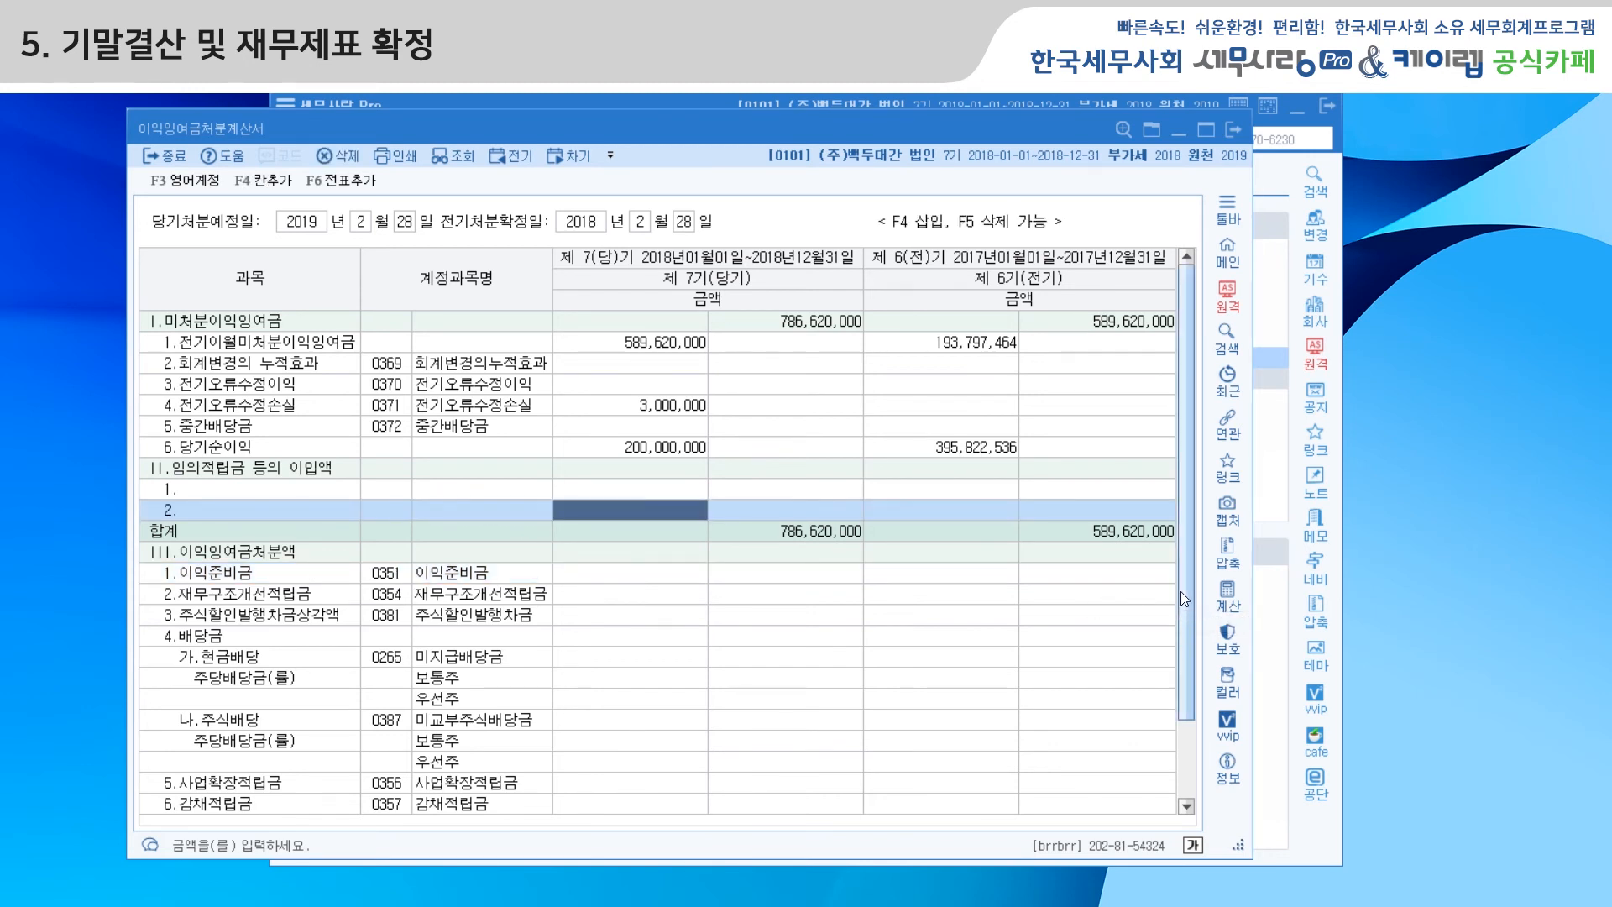
pyautogui.moveTo(1182, 591); pyautogui.dragTo(1186, 710)
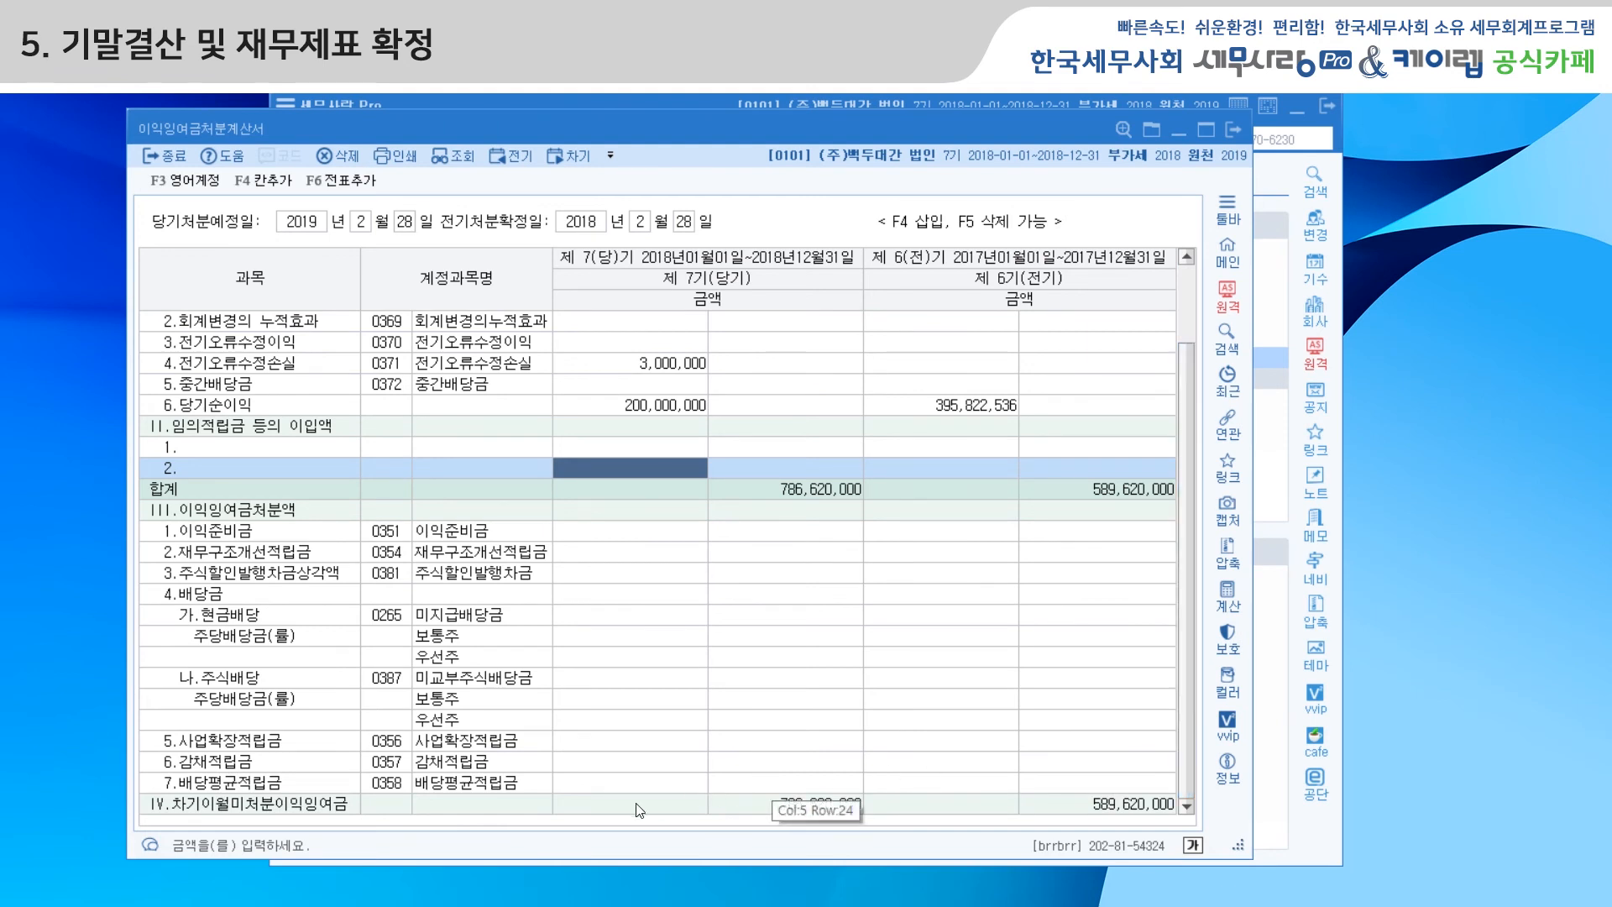
pyautogui.click(623, 782)
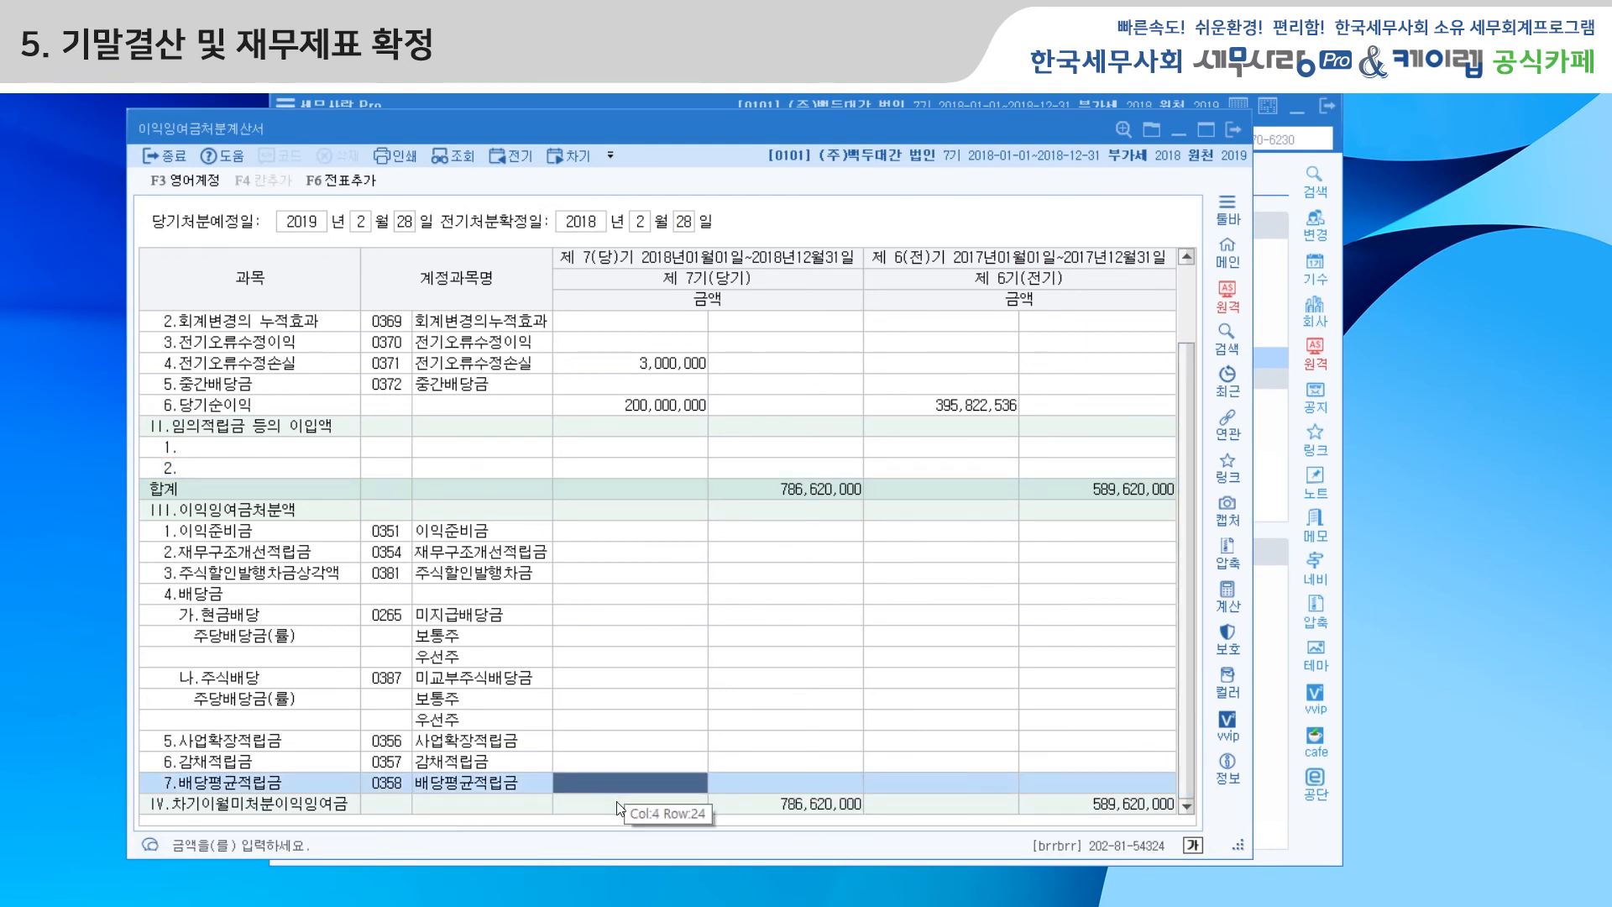
# Add a blank eighth row above 차기이월미처분이익잉여금, look at its 과목 and code cells, and close the statement.
pyautogui.click(616, 802)
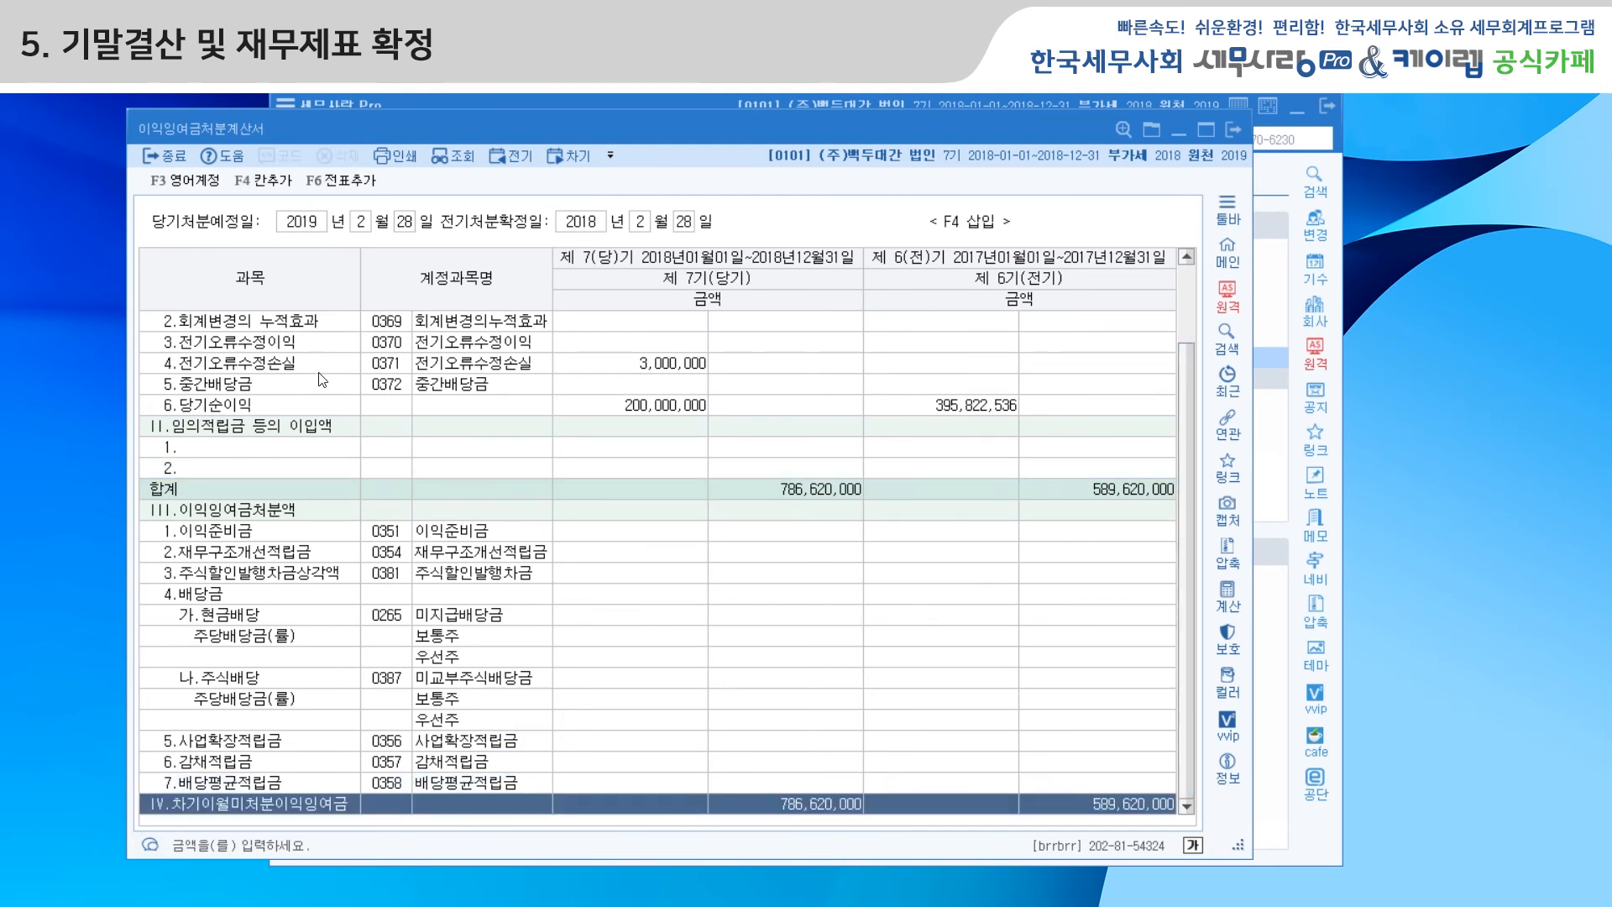
pyautogui.click(274, 181)
pyautogui.scroll(-1, 613, 582)
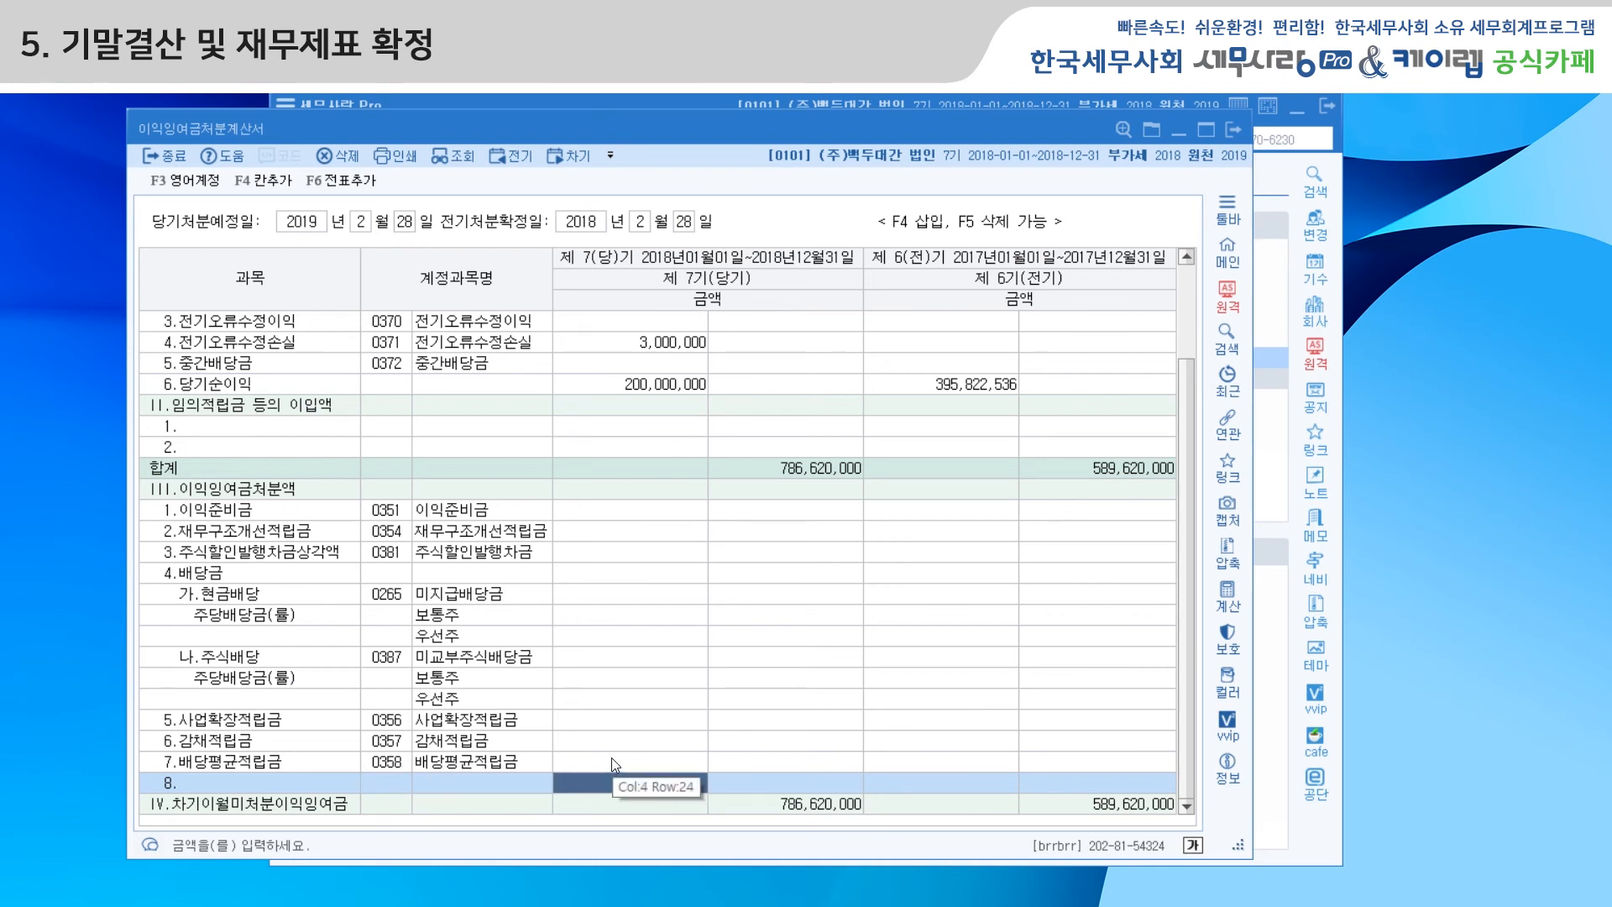
pyautogui.click(315, 784)
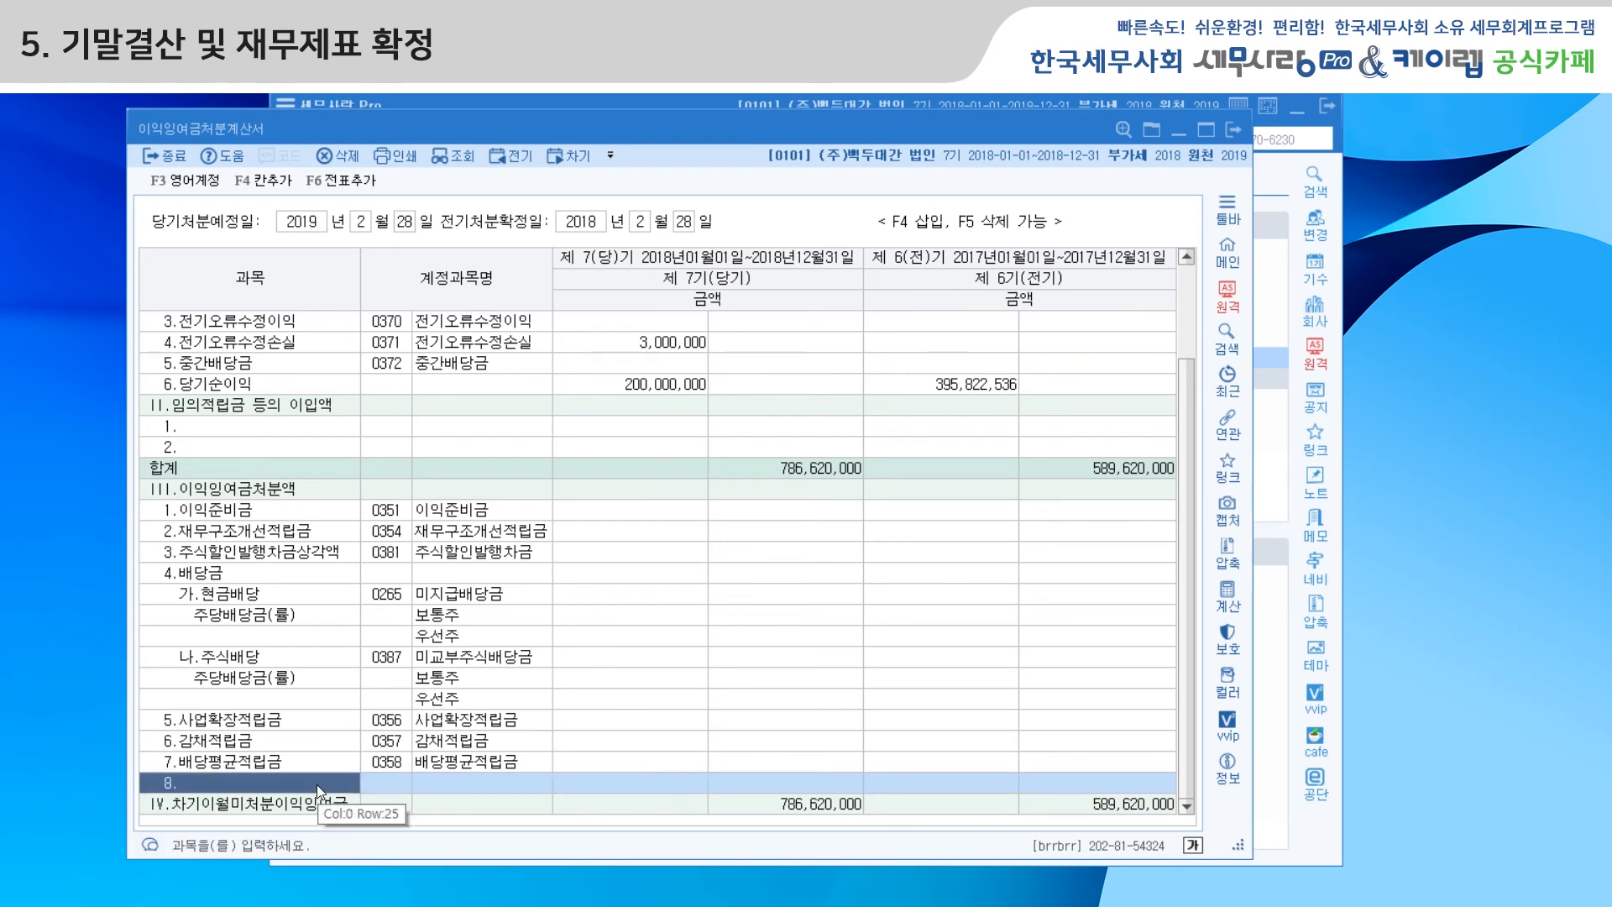
pyautogui.click(395, 789)
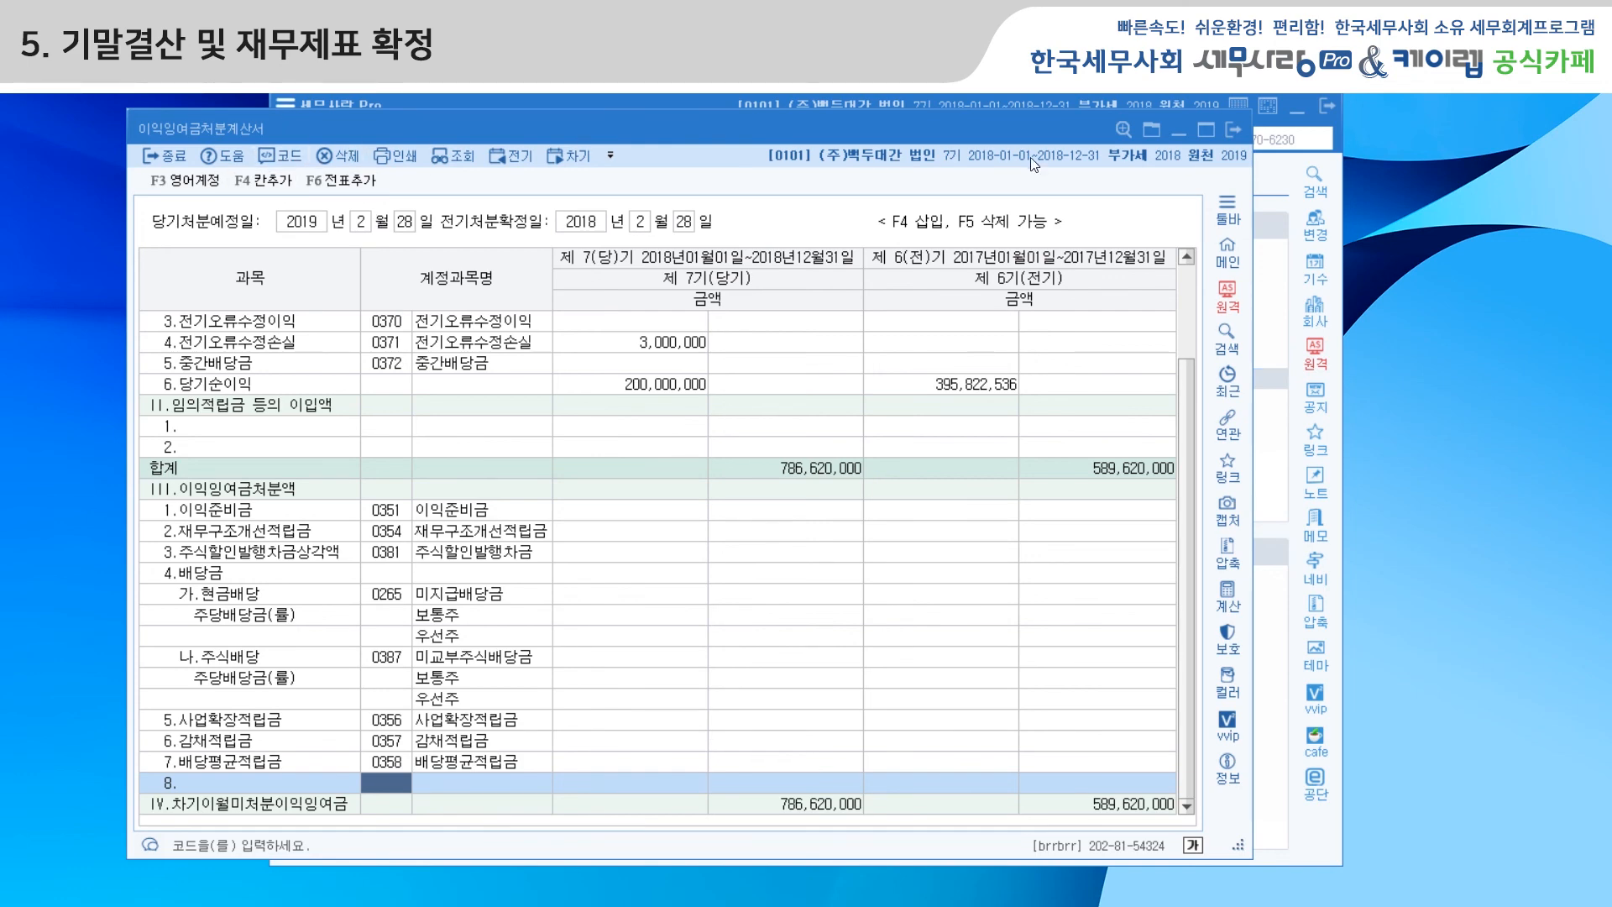
pyautogui.click(1228, 131)
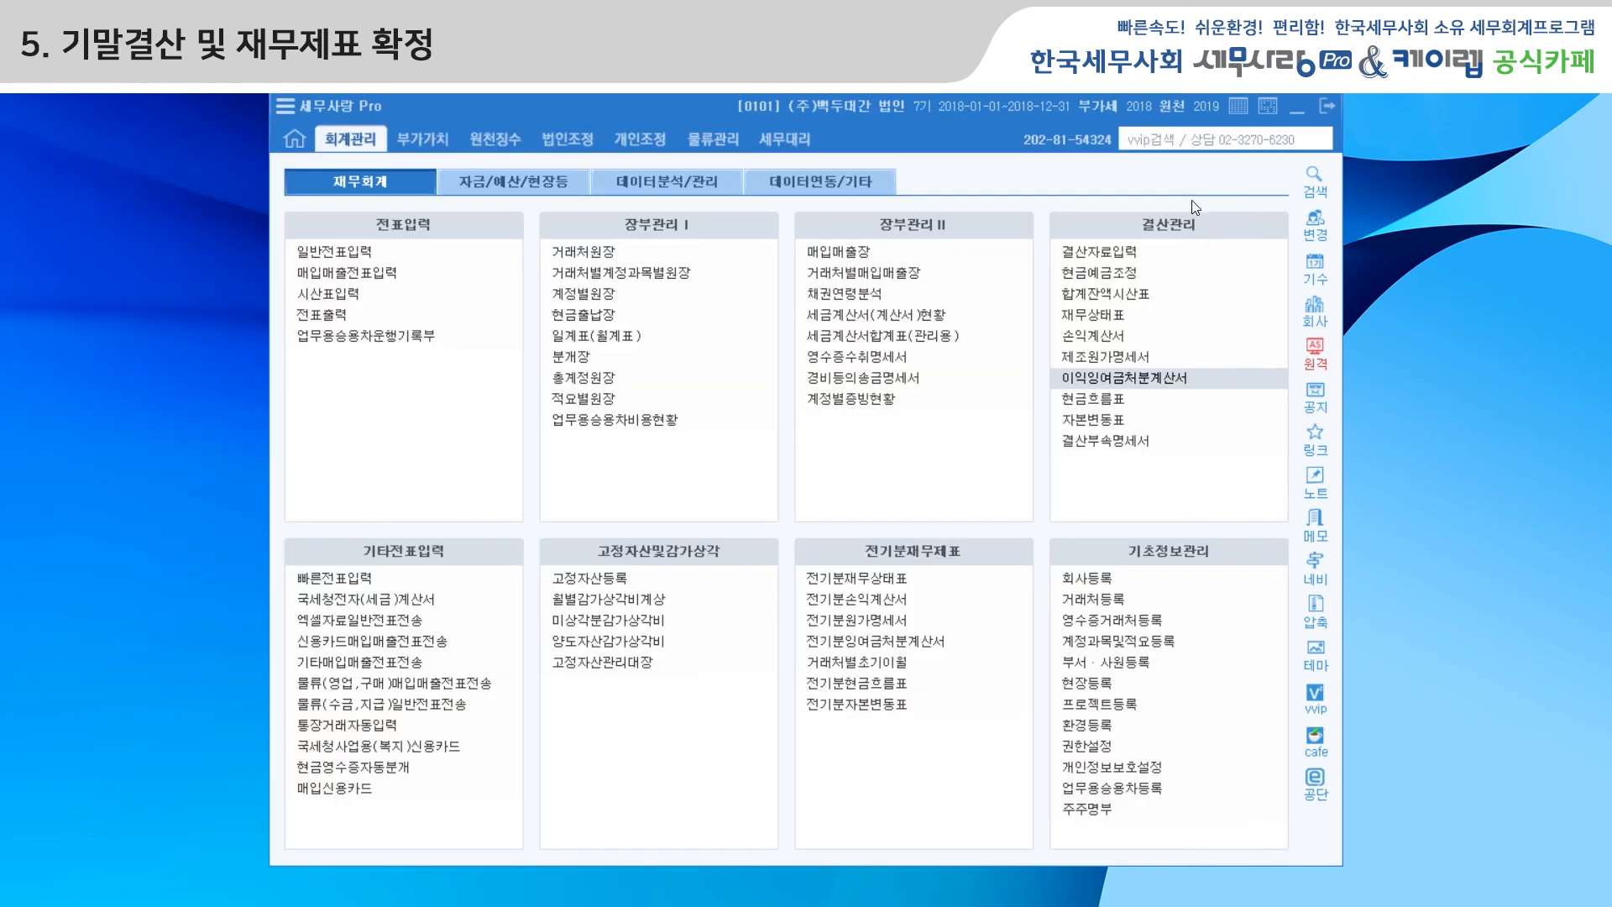
# Open the 재무상태표 for month 12, view its 제출용 and 표준용 forms, and close it.
pyautogui.click(1120, 314)
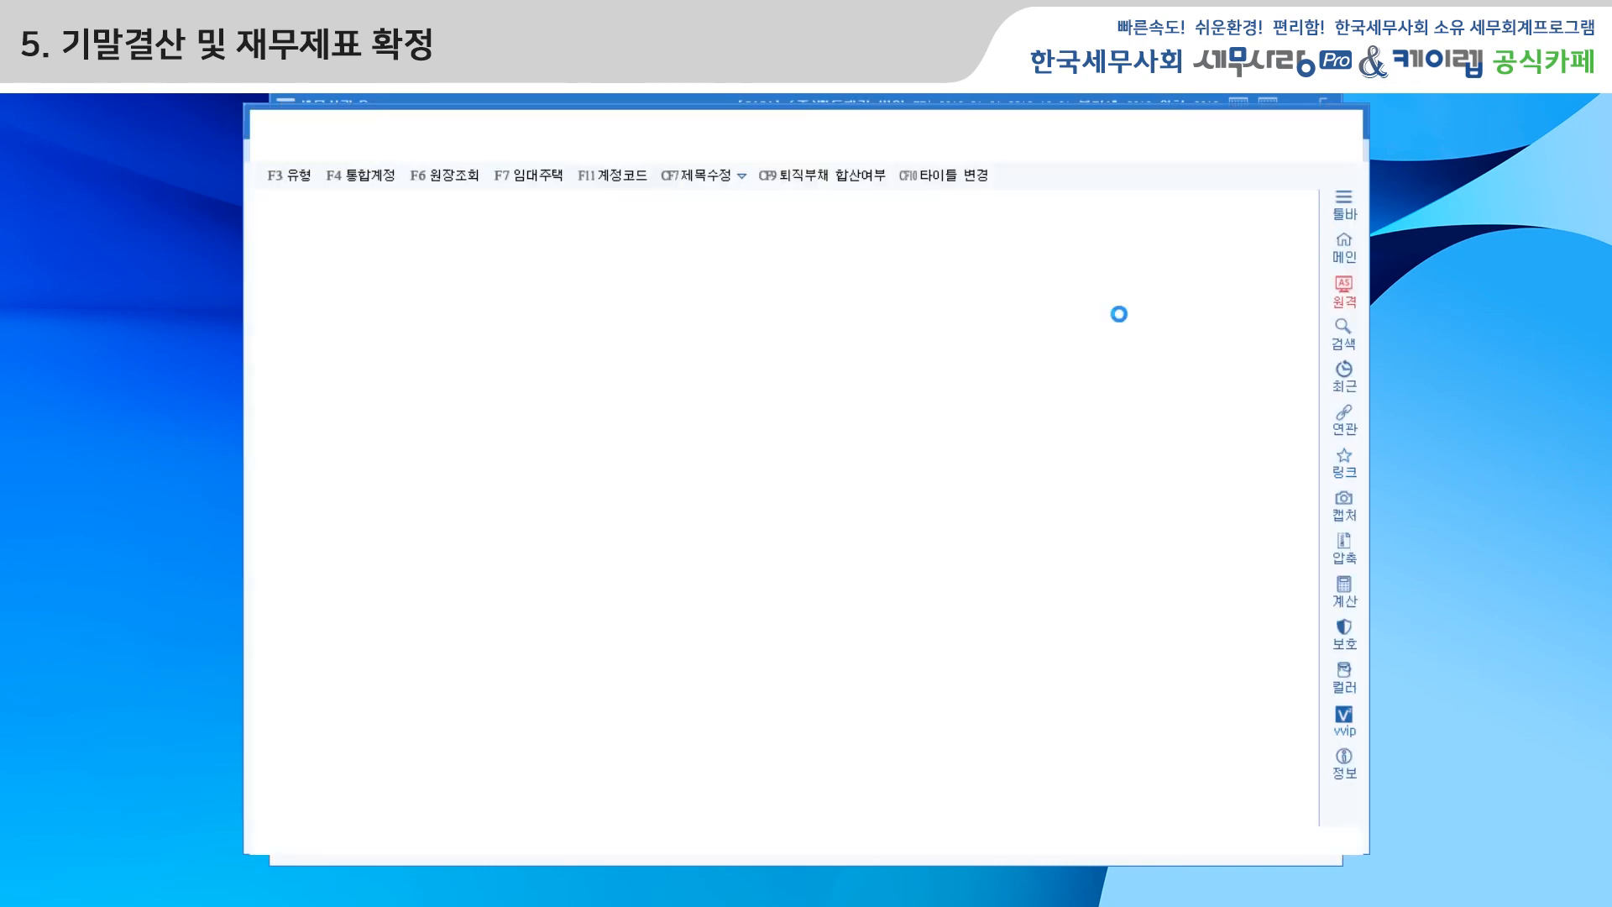
pyautogui.moveTo(870, 114); pyautogui.dragTo(861, 150)
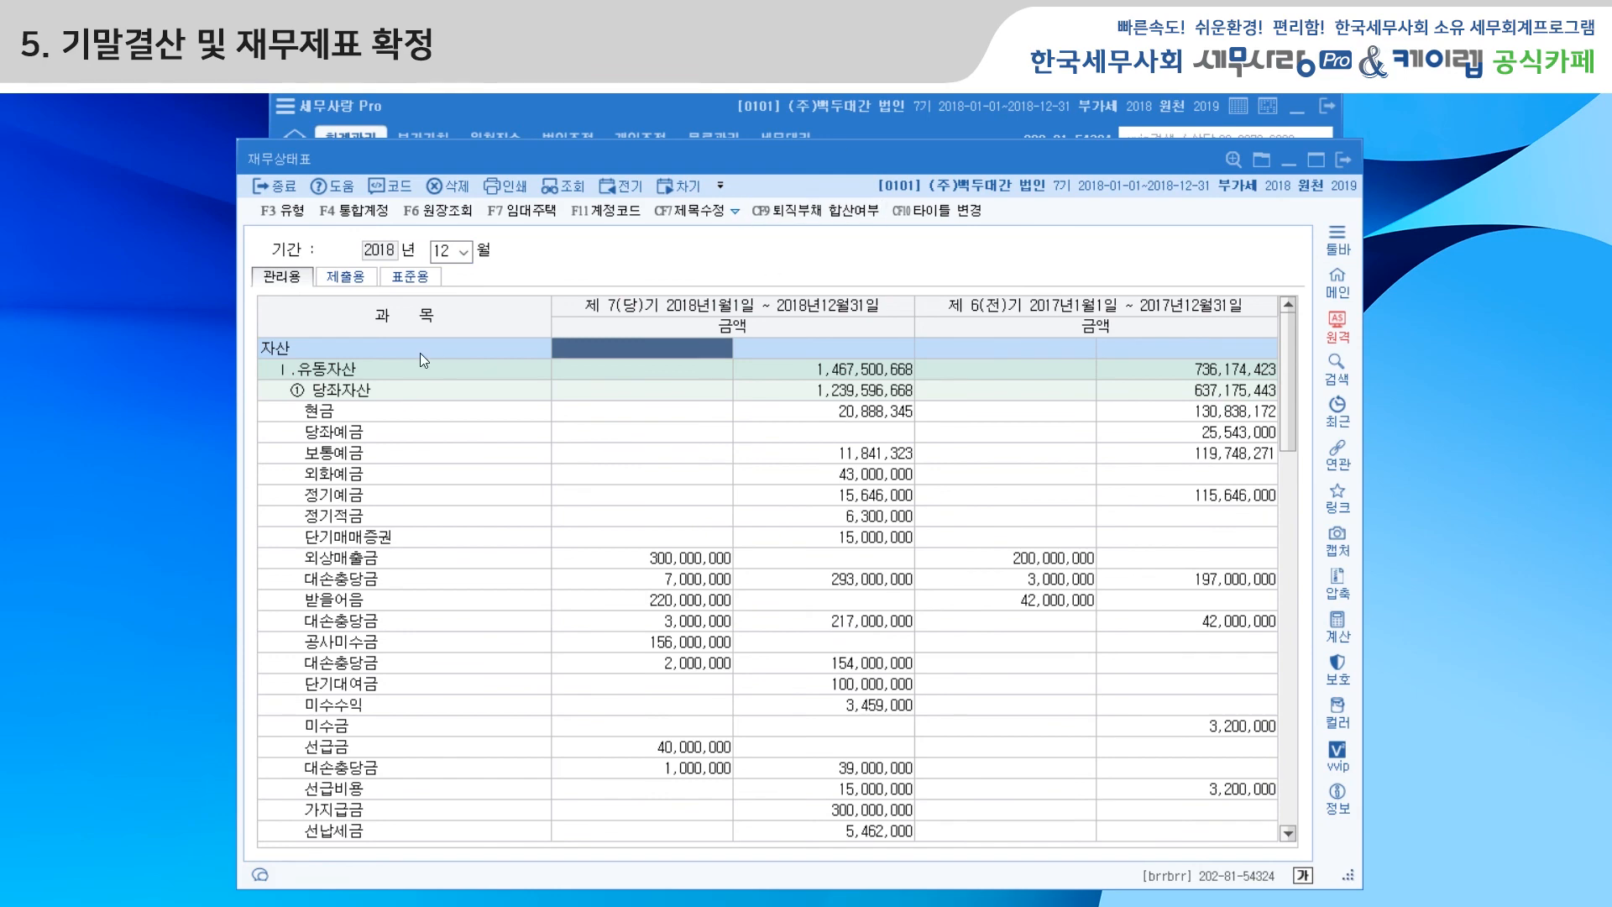
pyautogui.click(354, 277)
pyautogui.click(422, 280)
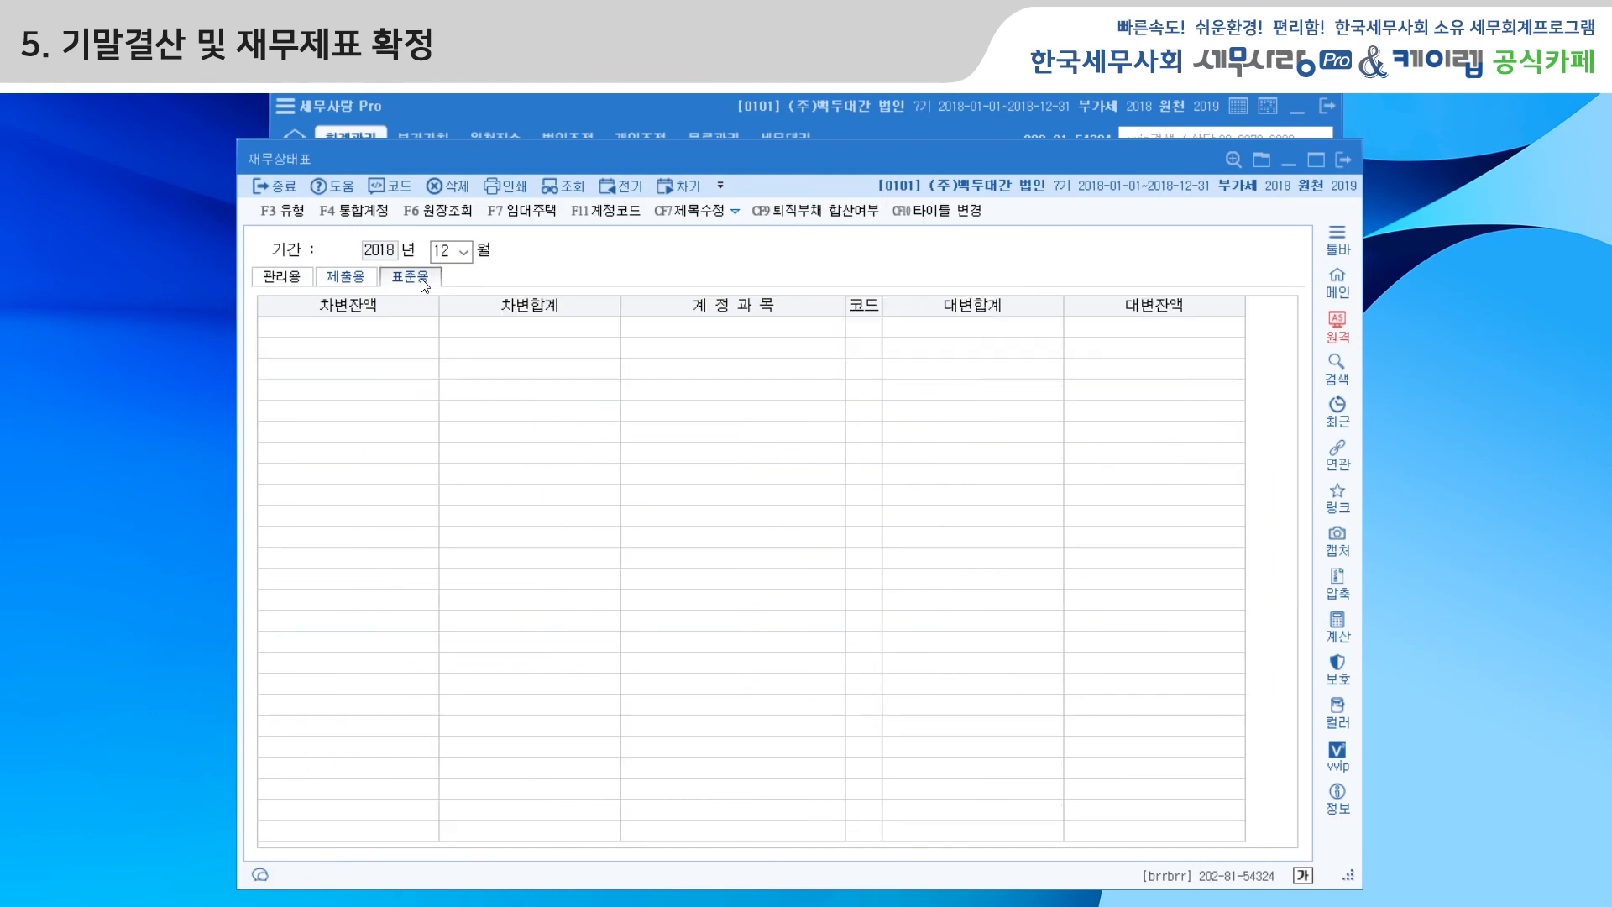
pyautogui.click(1343, 162)
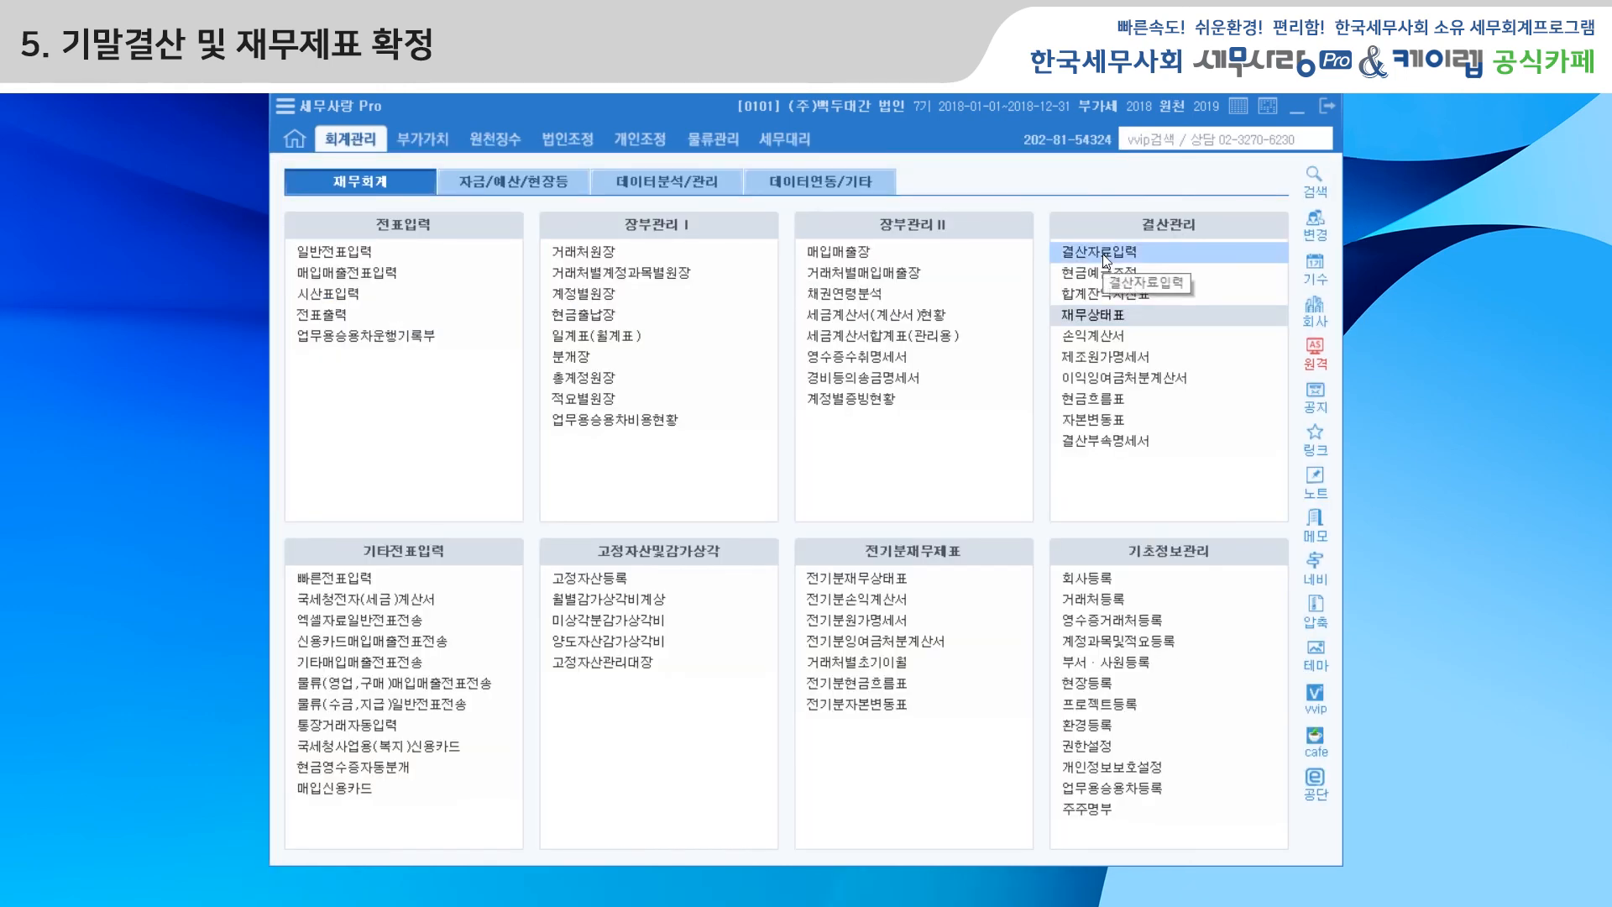
# Reopen the 재무상태표 and go through its 제출용 form to the 표준용 form.
pyautogui.click(1122, 322)
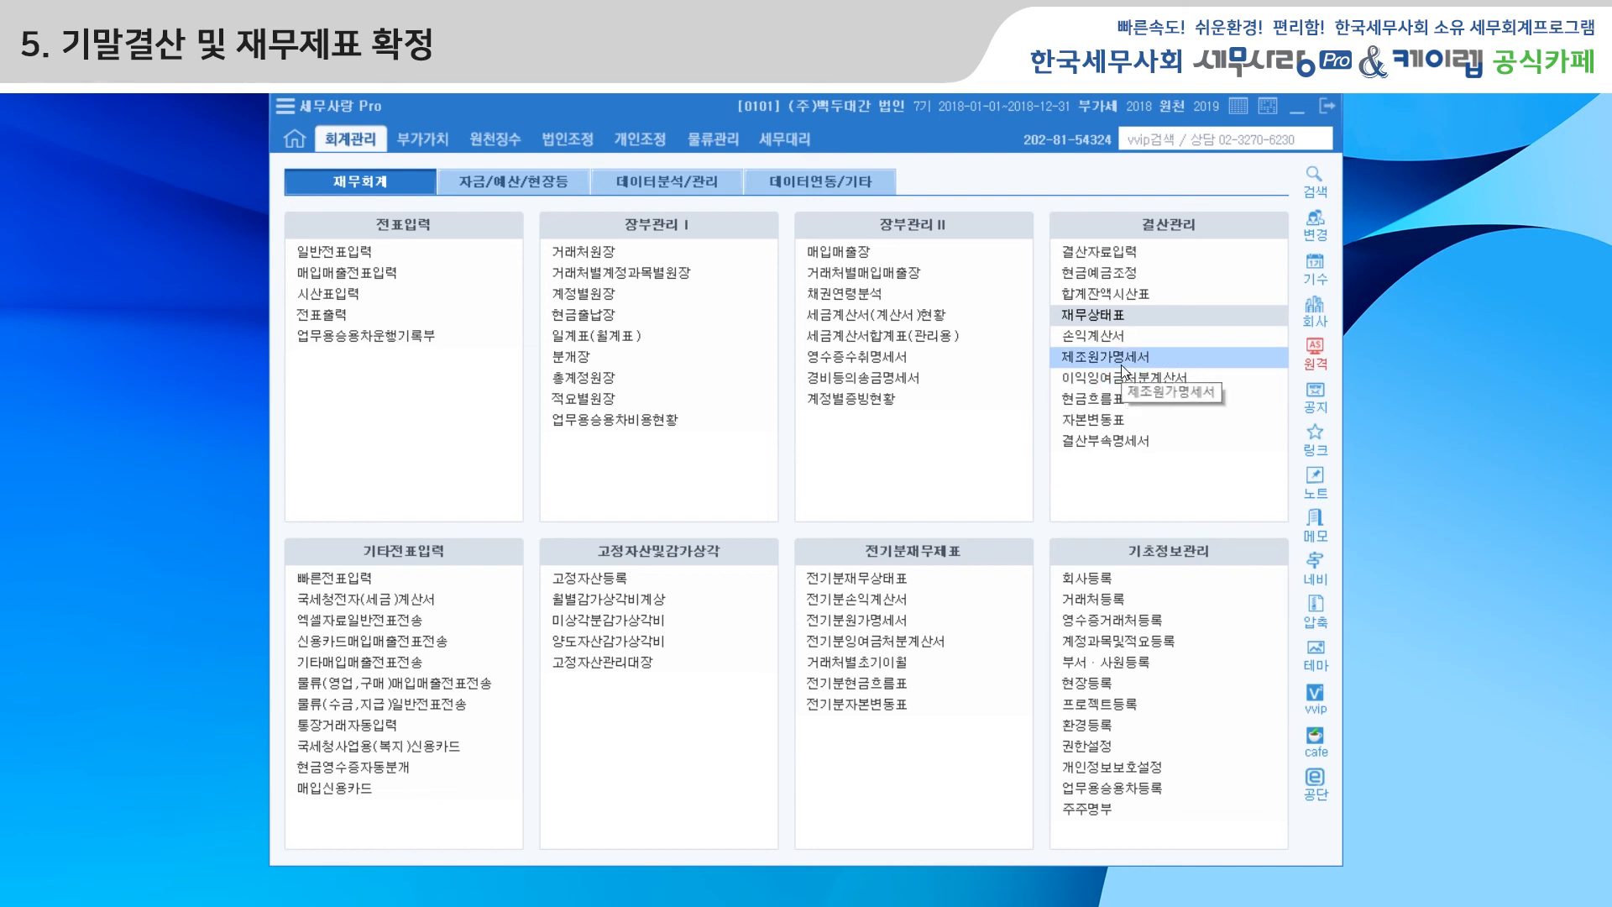
pyautogui.click(1090, 313)
pyautogui.click(353, 242)
pyautogui.click(419, 243)
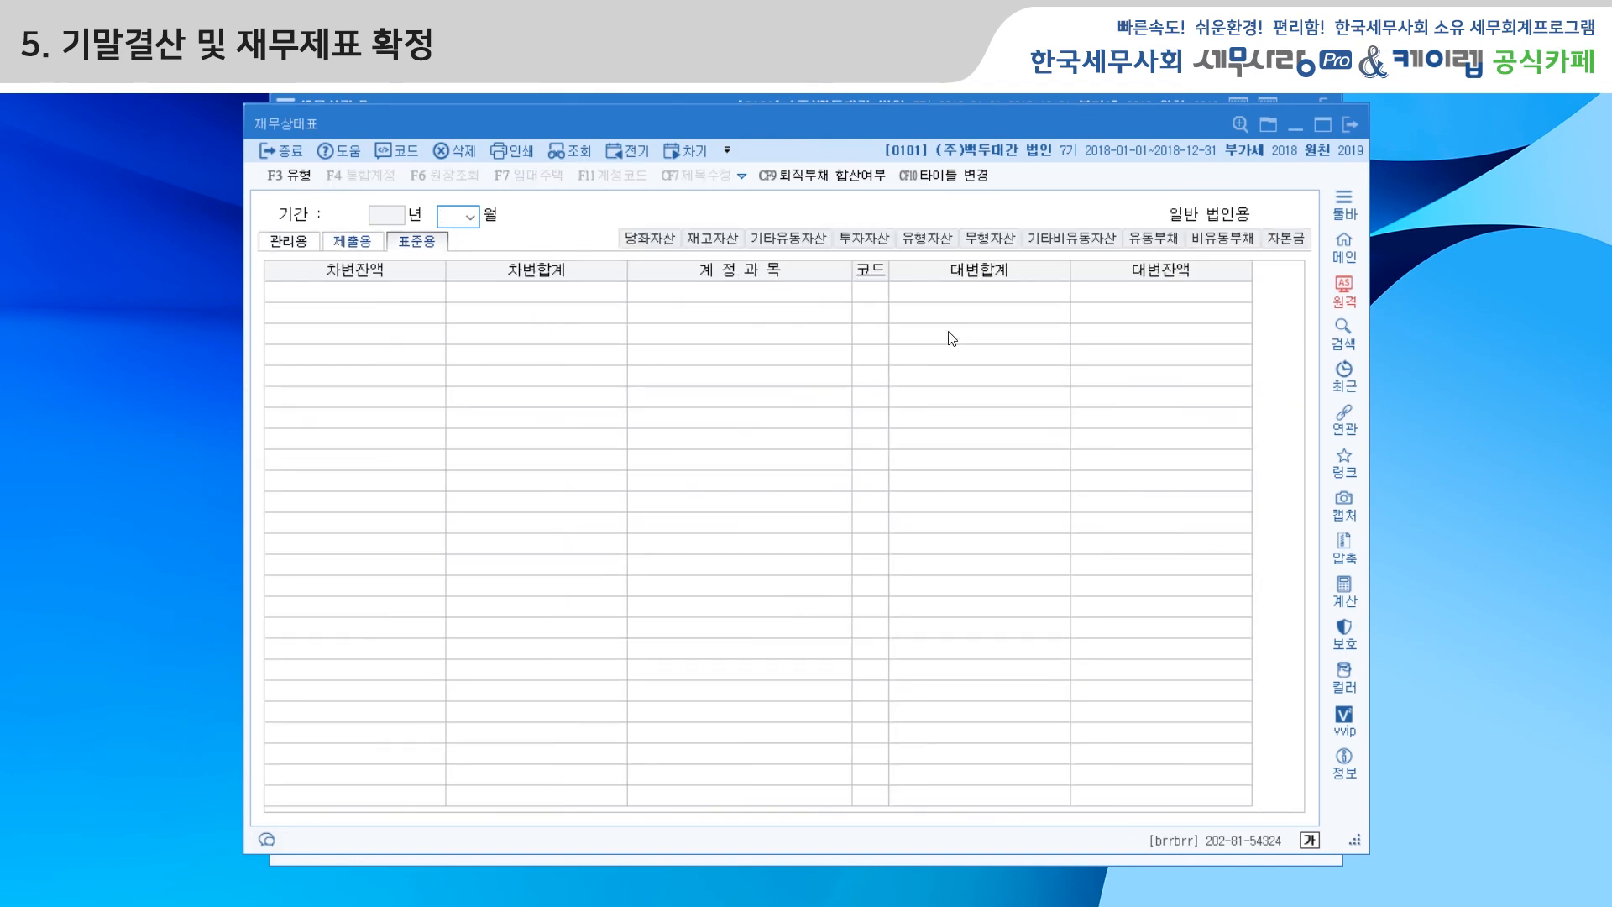
# Close the 재무상태표 and open the corporate tax adjustment's 표준대차대조표.
pyautogui.click(1352, 125)
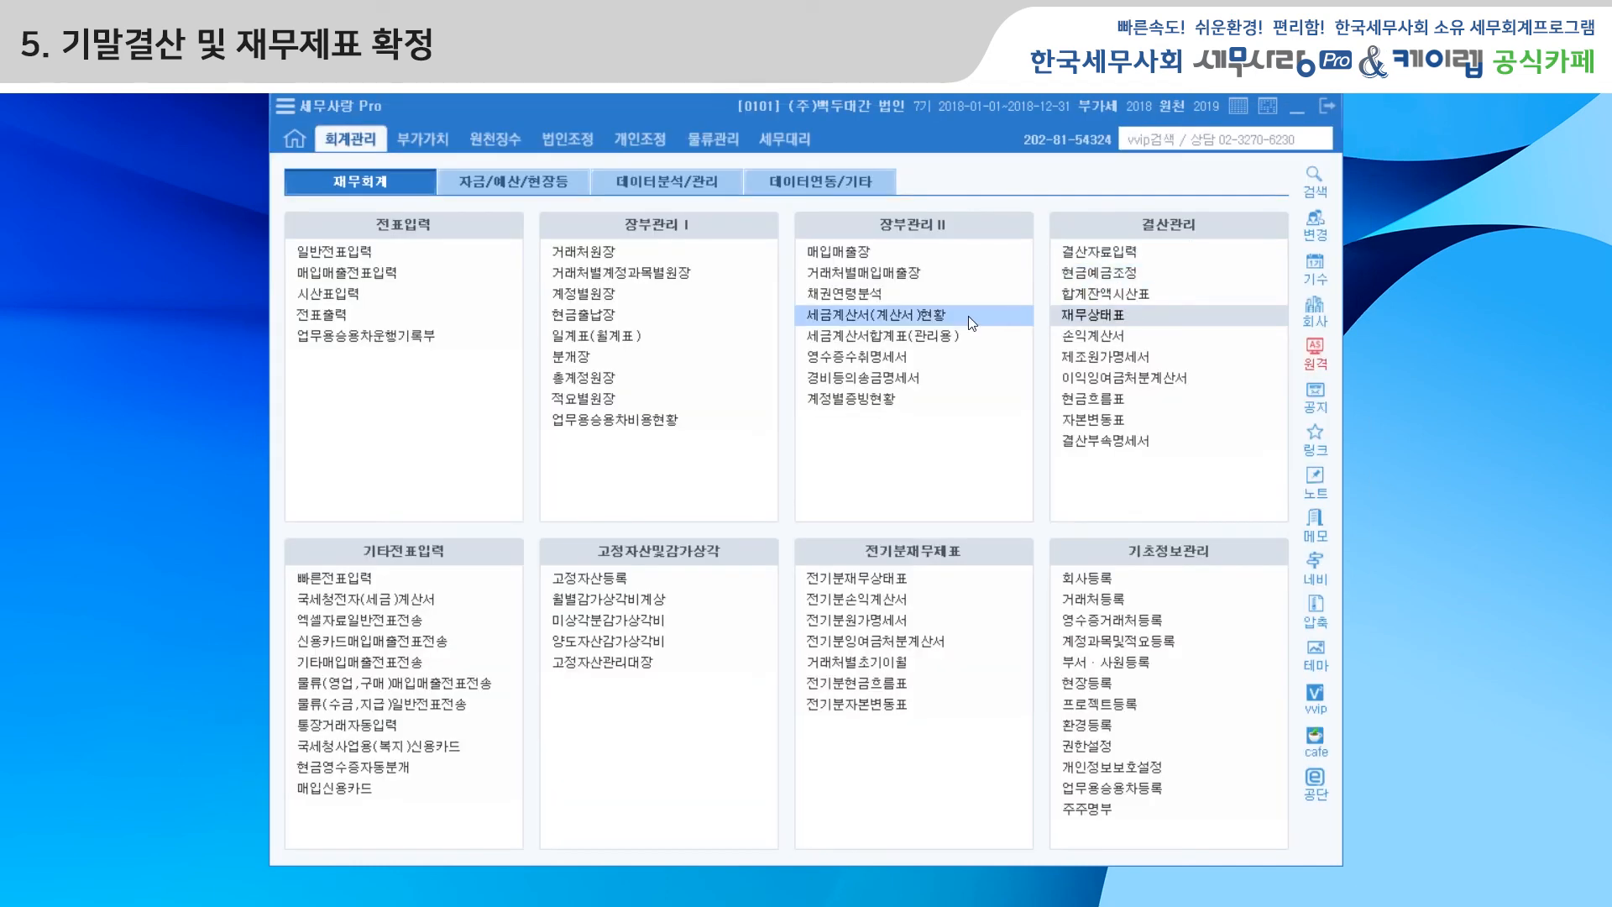
pyautogui.click(562, 140)
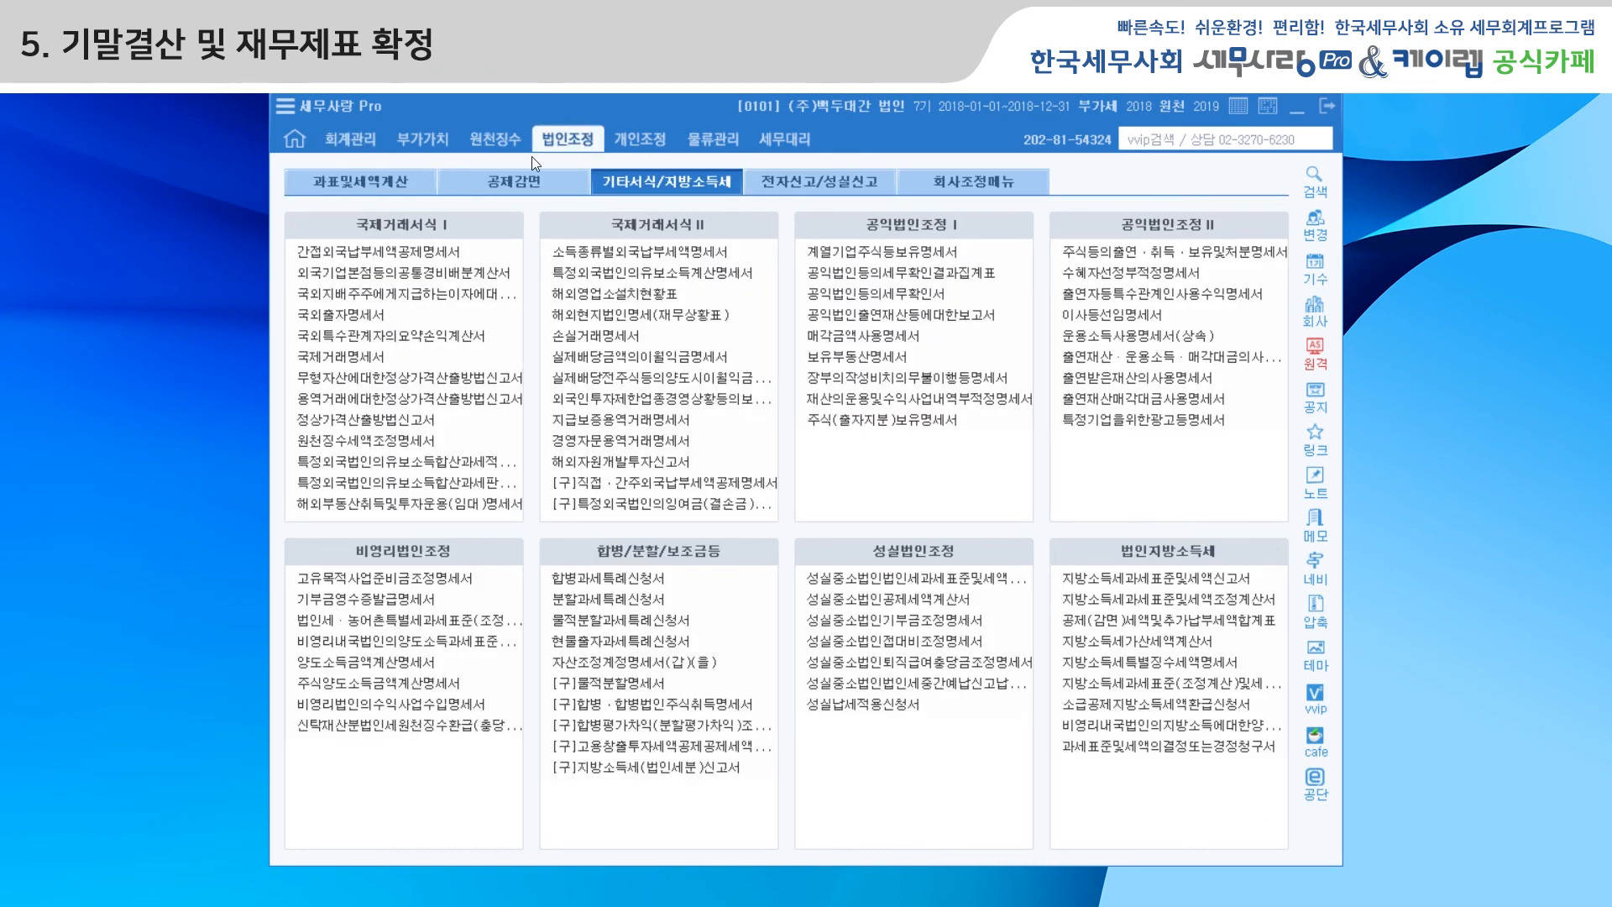
pyautogui.click(376, 183)
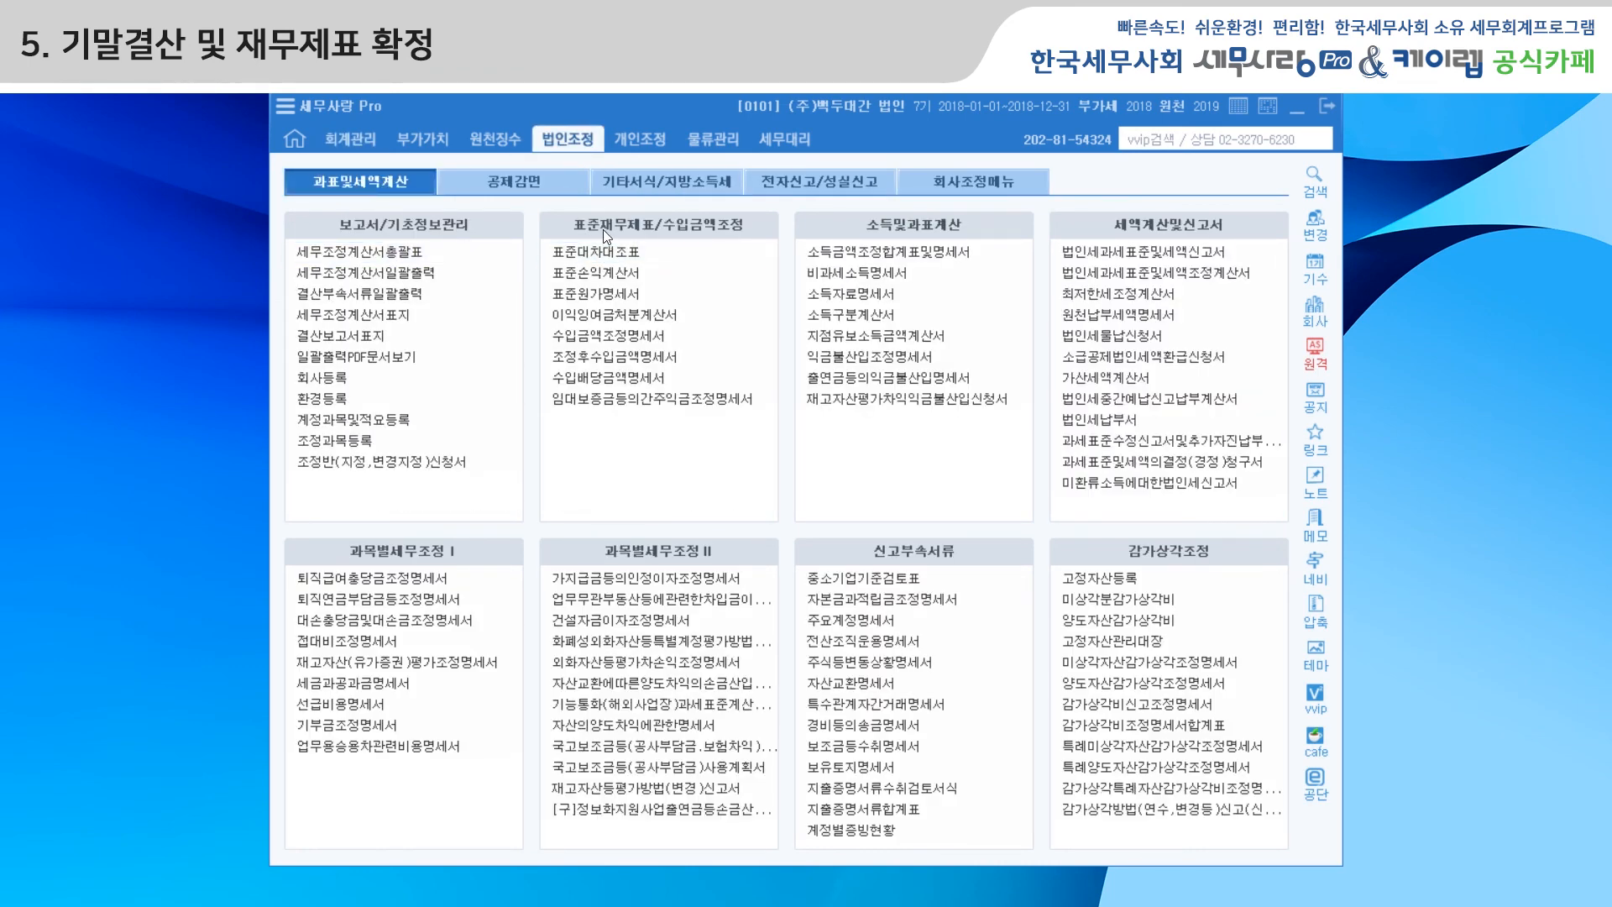
pyautogui.click(635, 254)
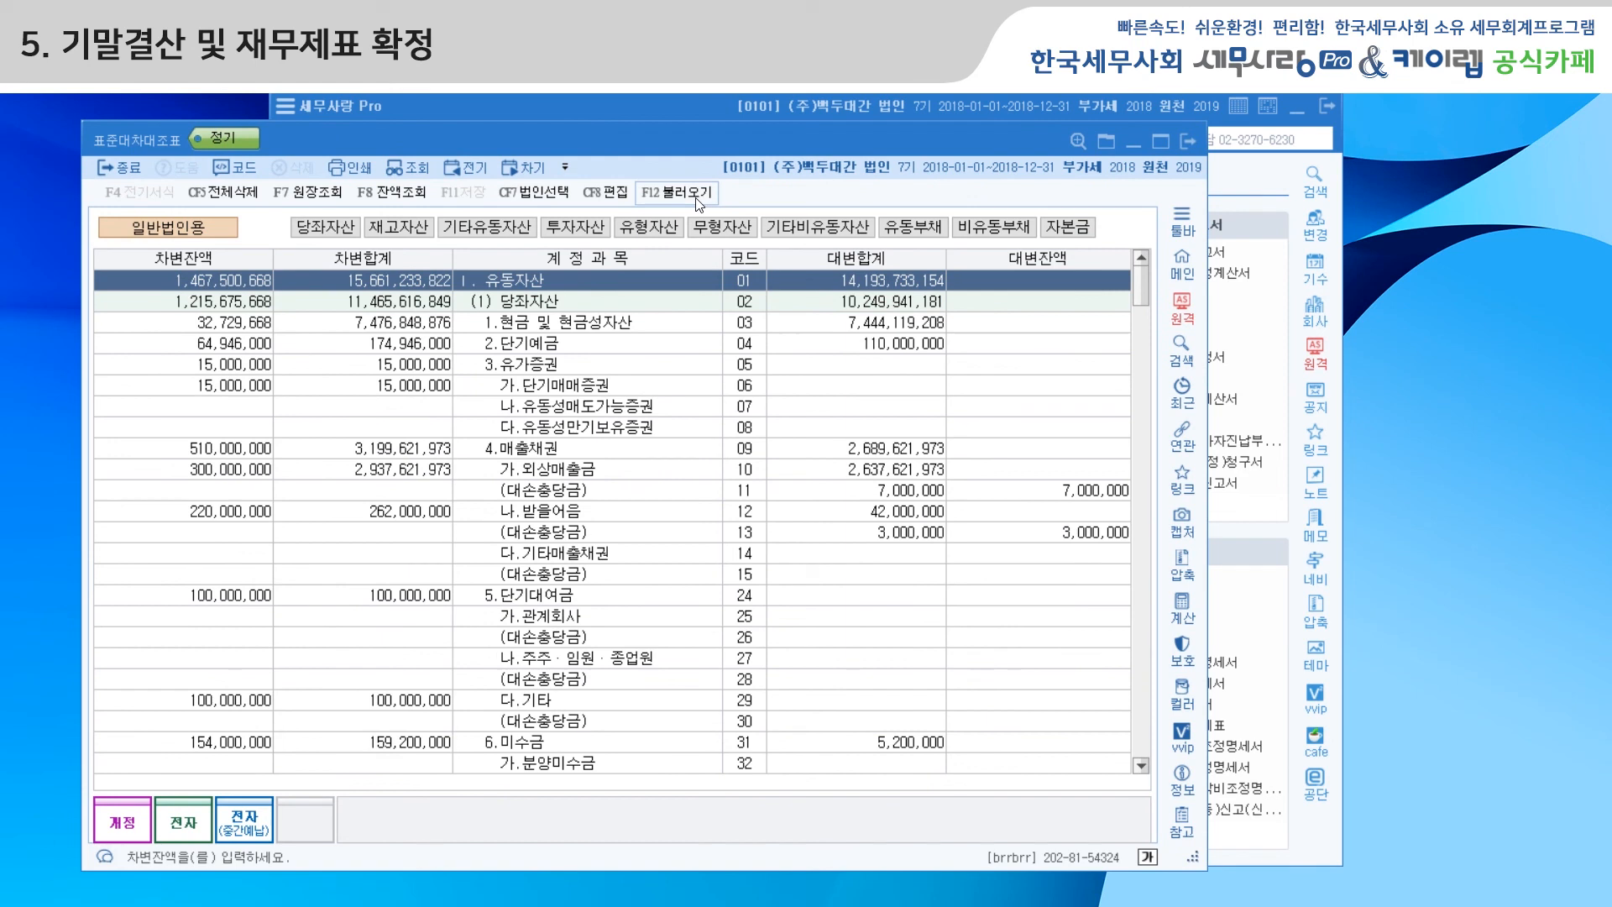
# Reload the 표준대차대조표 from the accounting data, replacing its existing entries, and save it on closing.
pyautogui.click(669, 201)
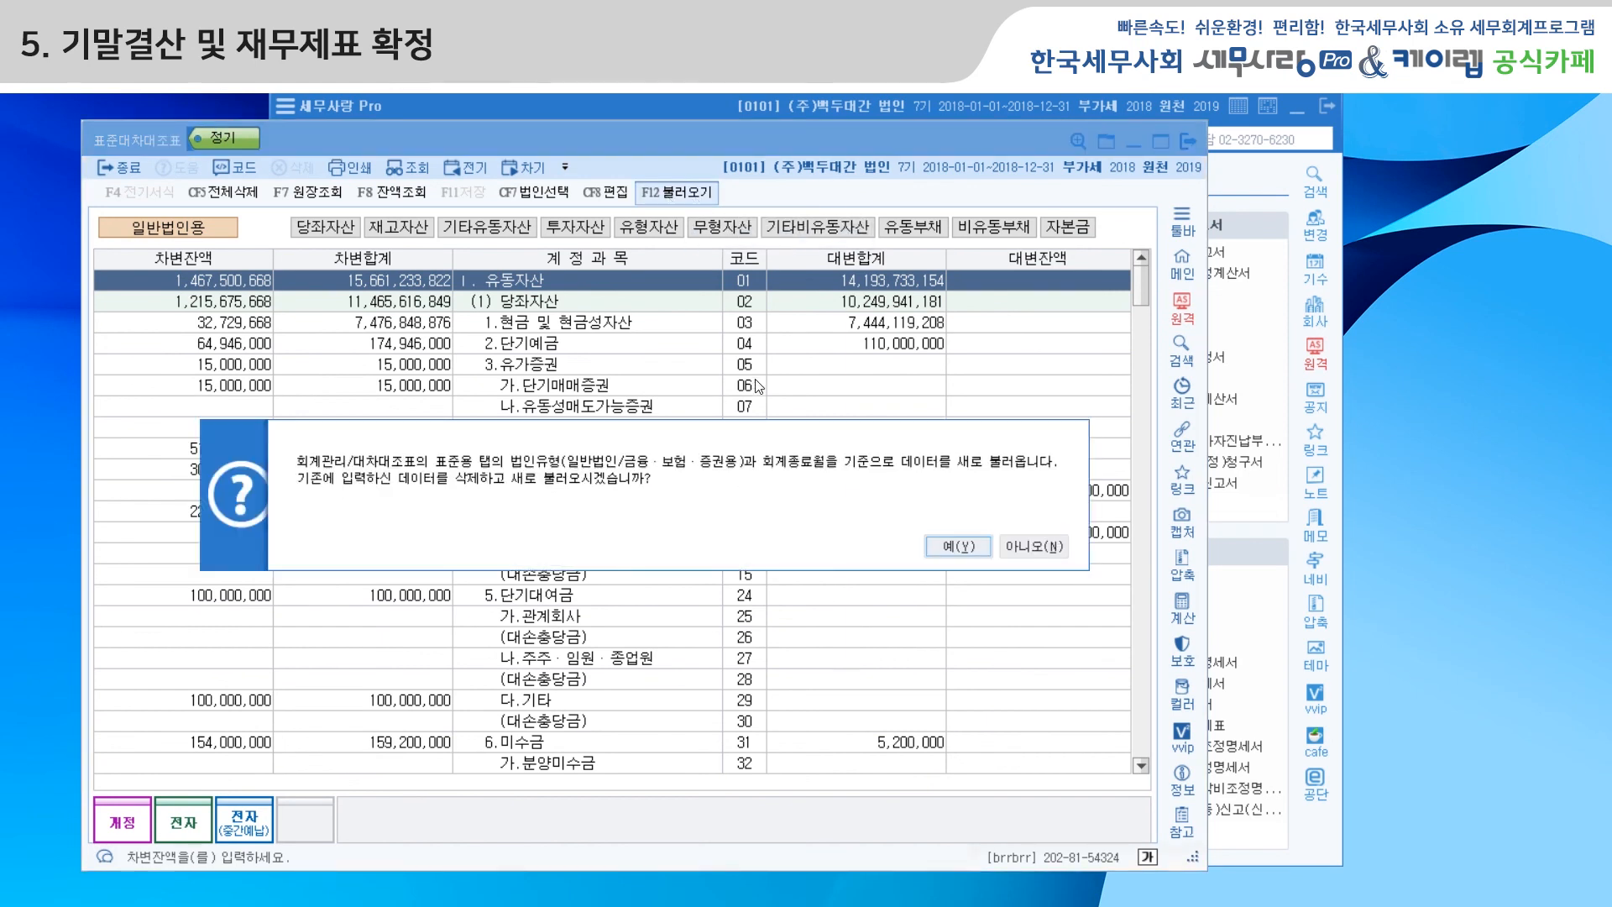
pyautogui.click(959, 547)
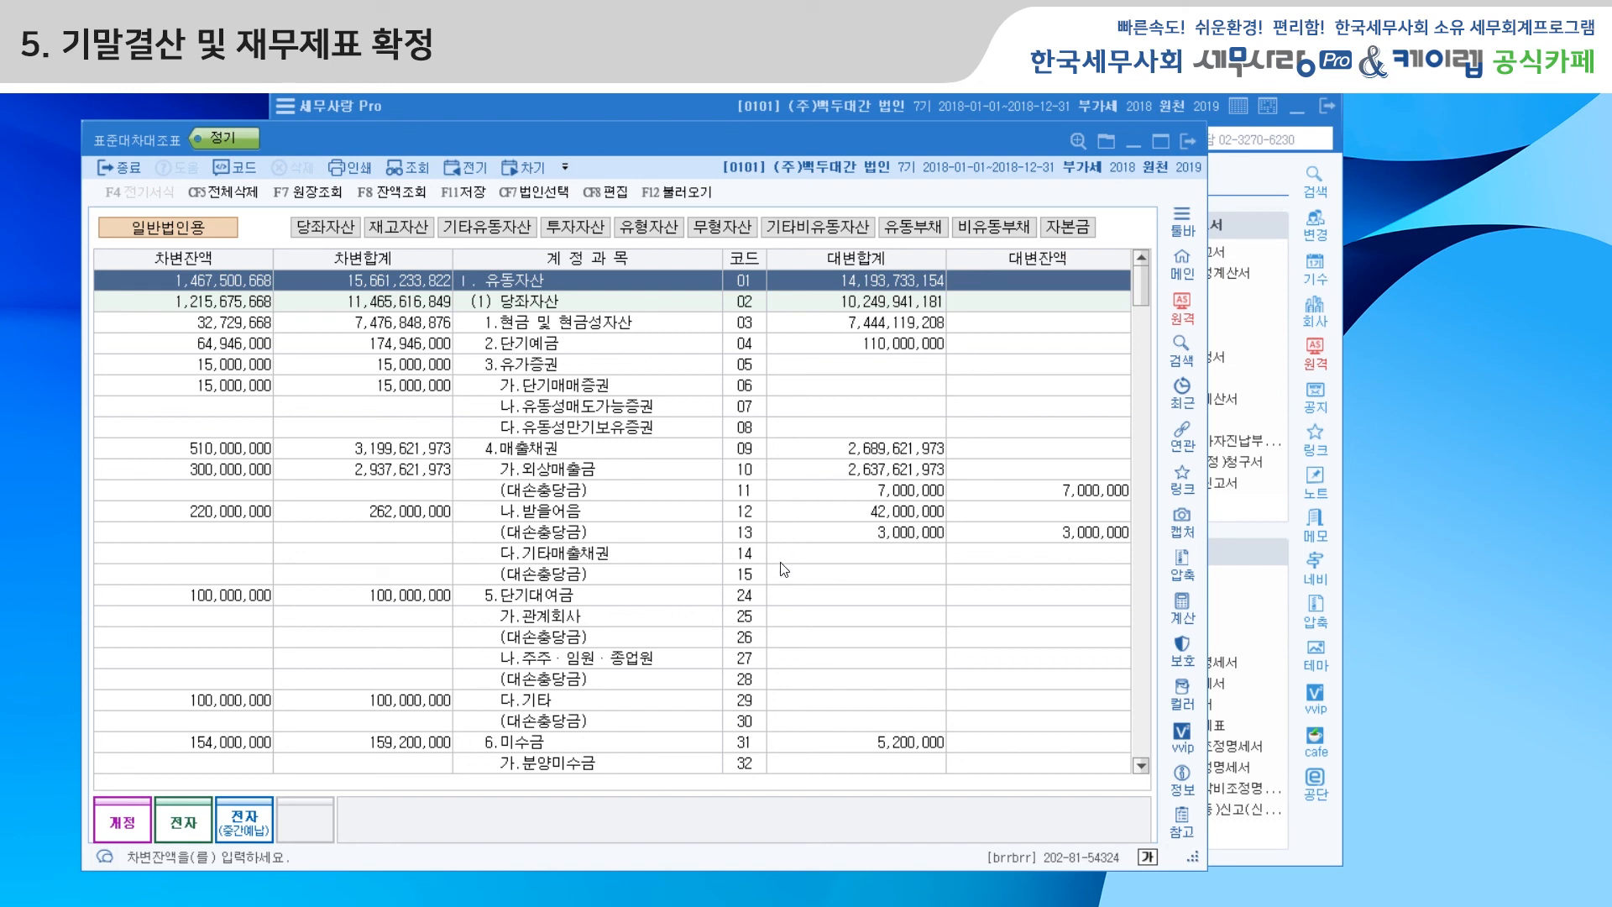
pyautogui.click(1188, 141)
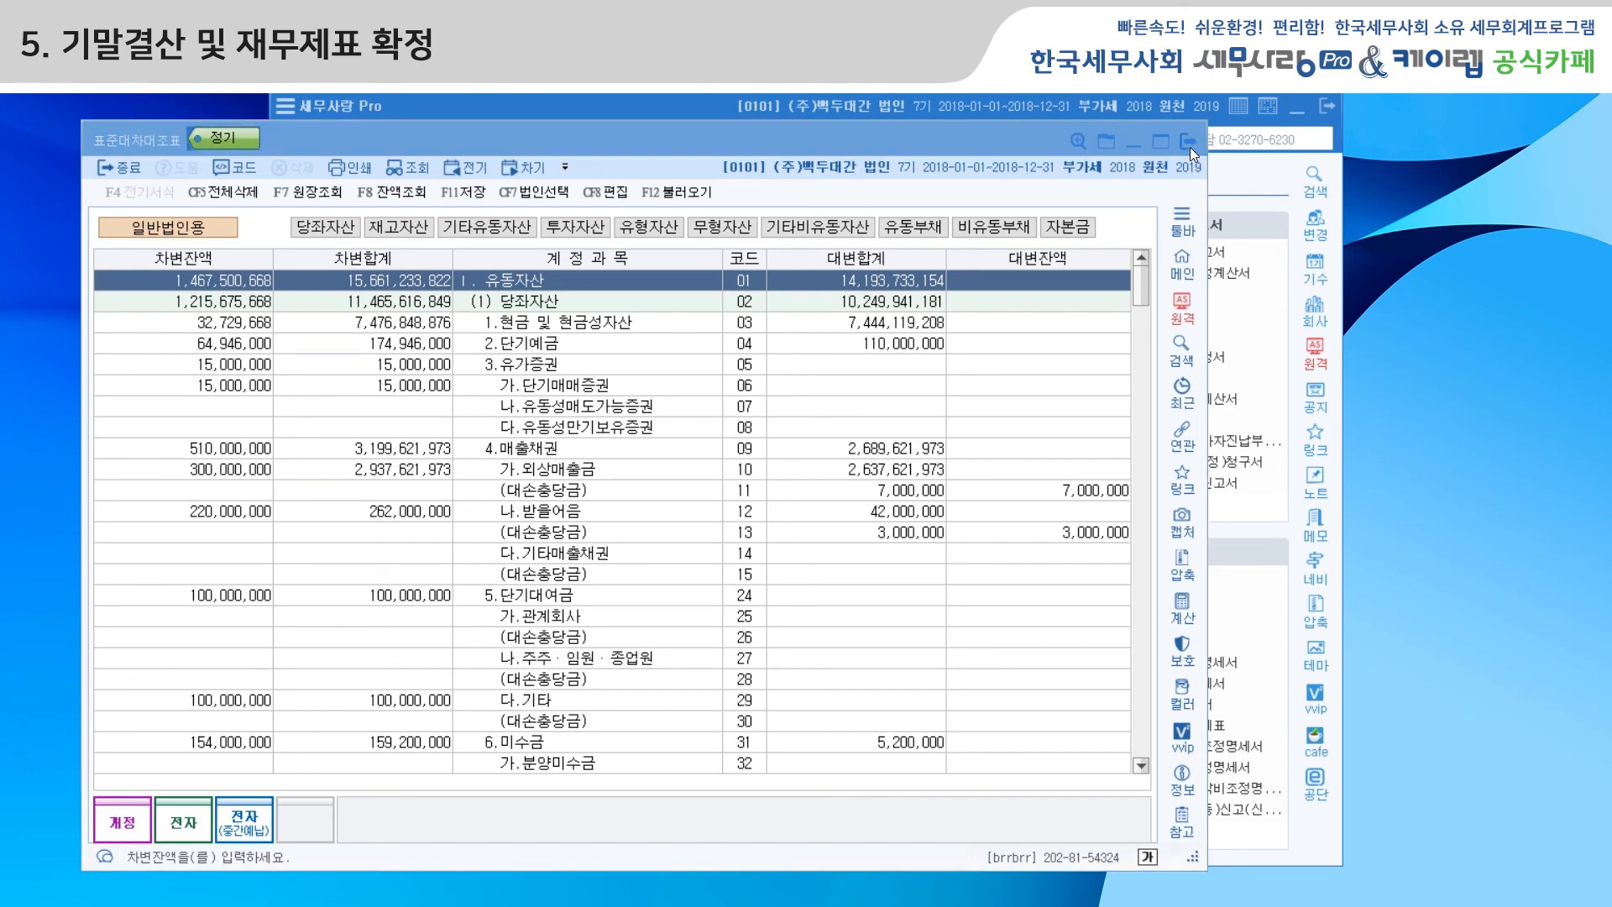
pyautogui.click(643, 541)
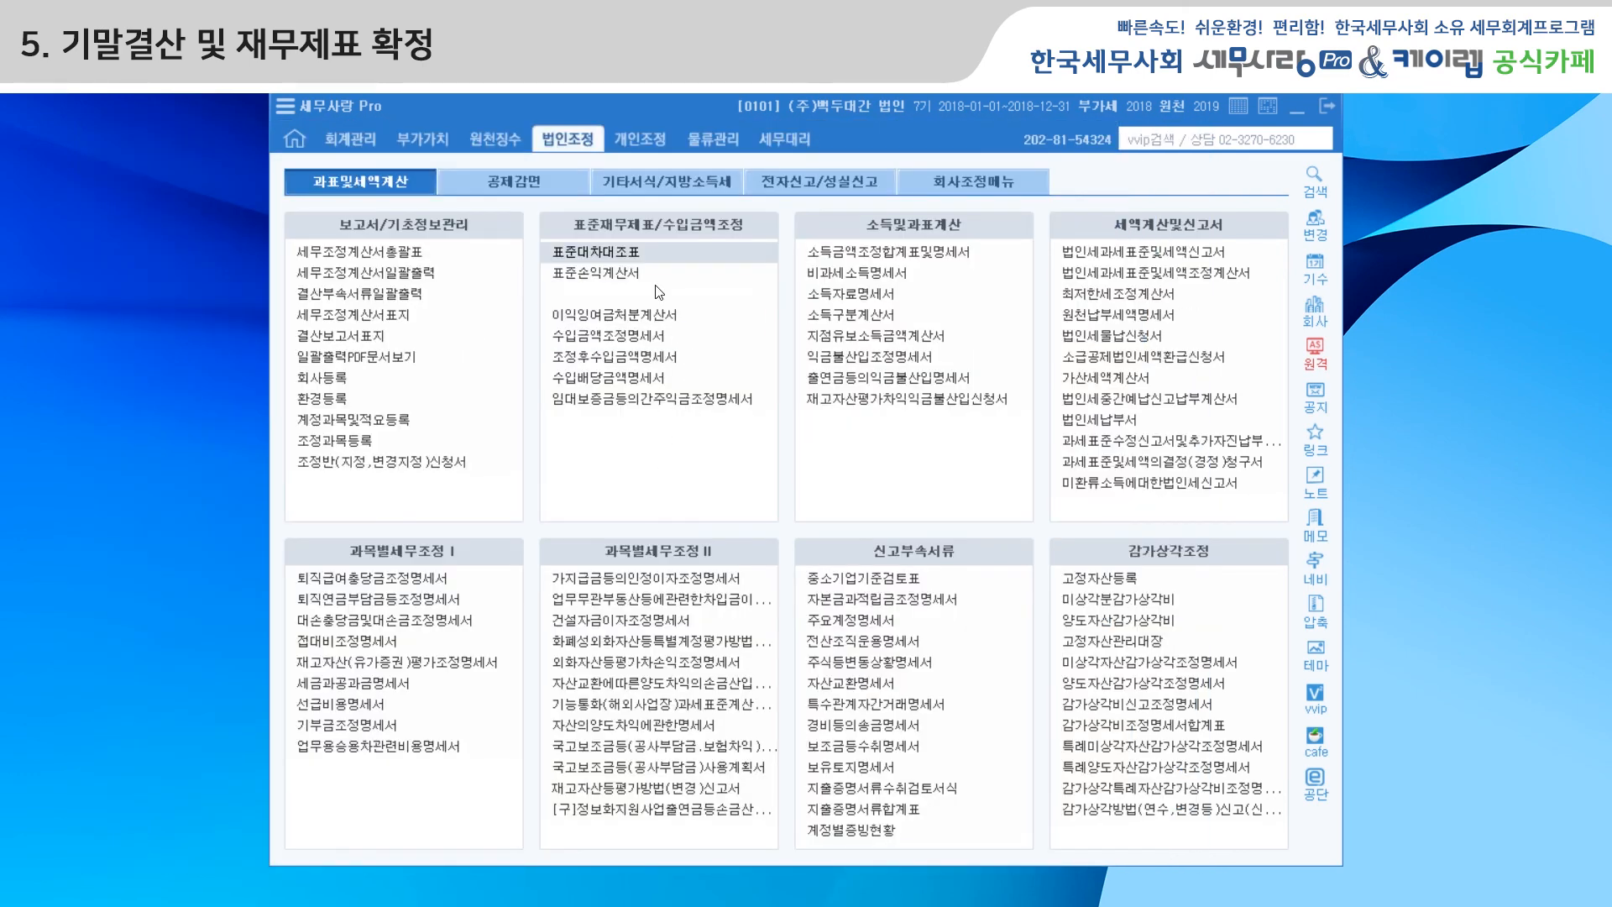
# Open the 표준손익계산서, reload it from the accounting data, and save it on closing.
pyautogui.click(623, 279)
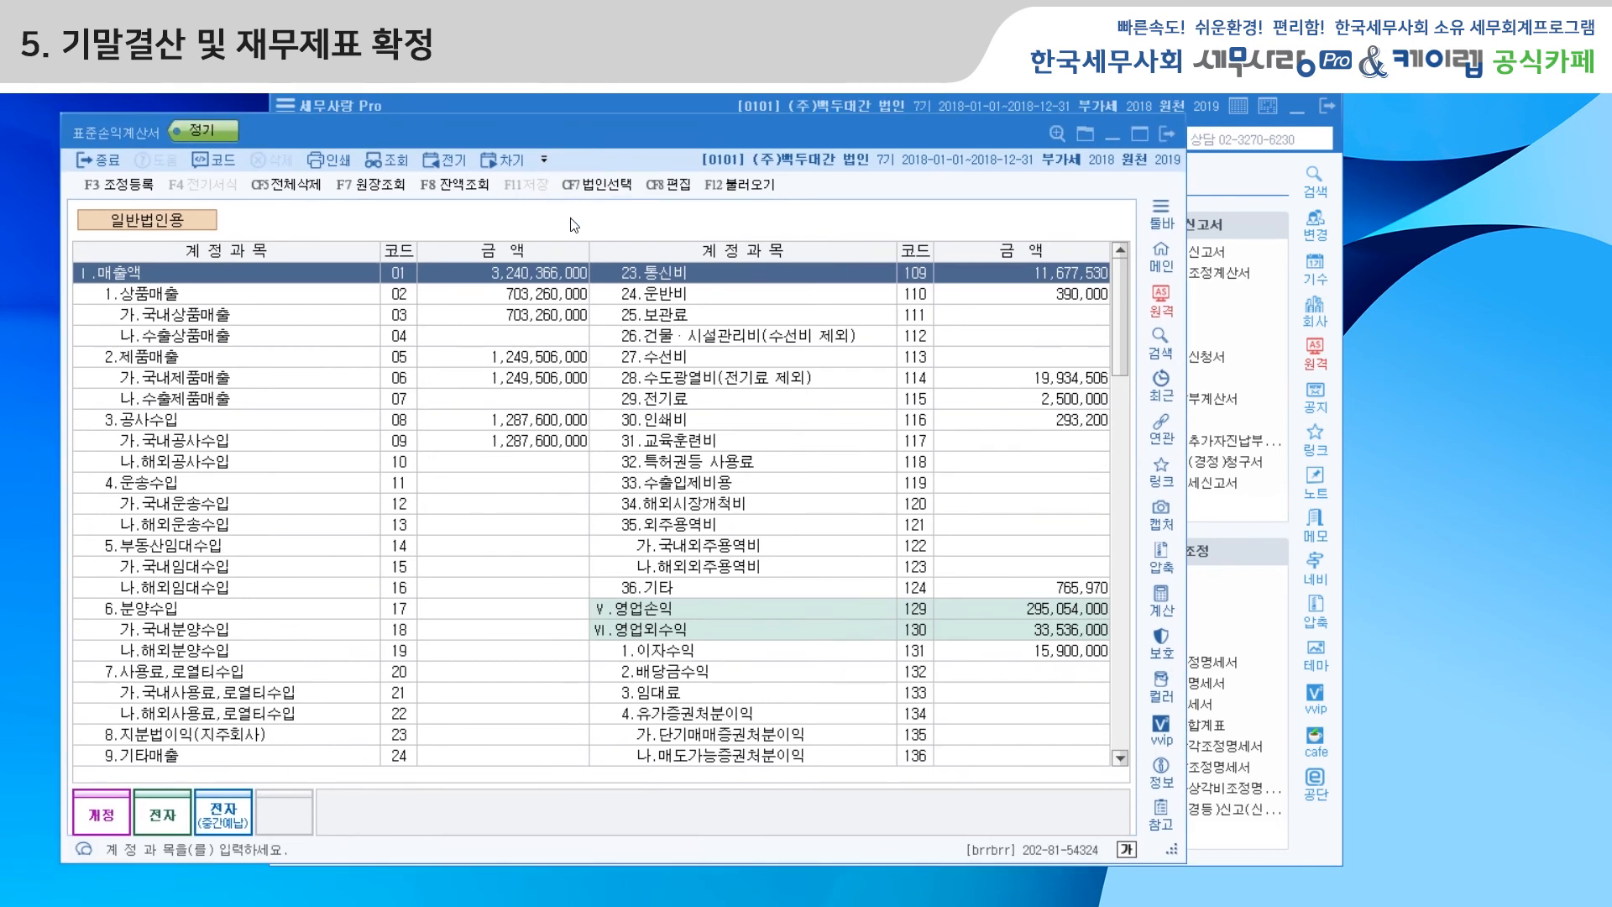
pyautogui.click(744, 196)
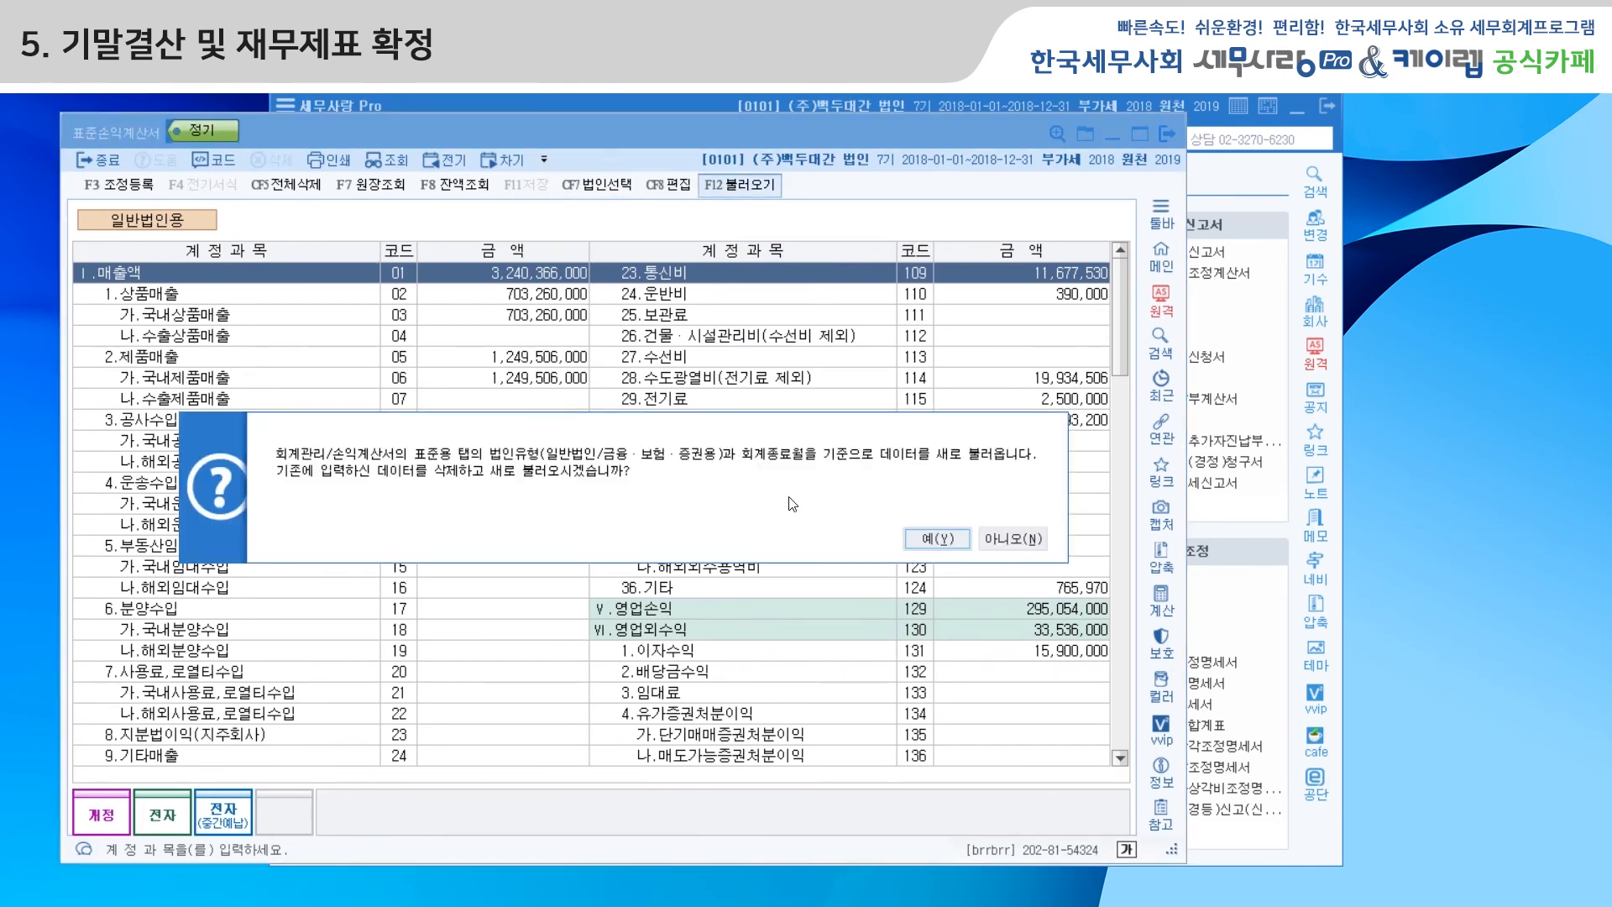
pyautogui.click(915, 530)
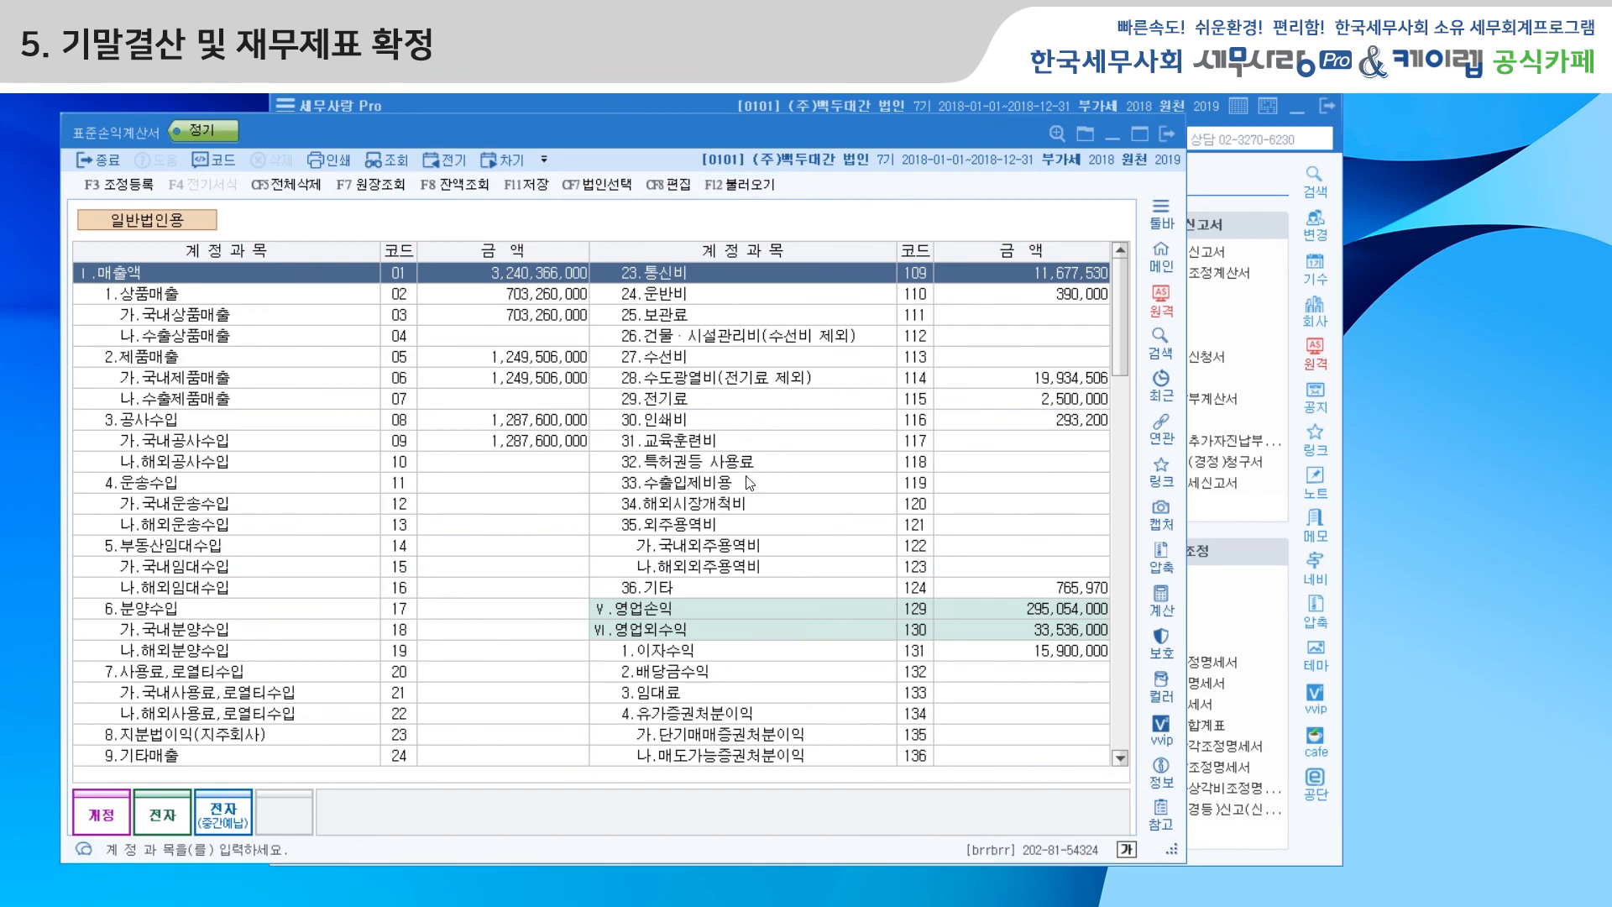
pyautogui.click(1162, 138)
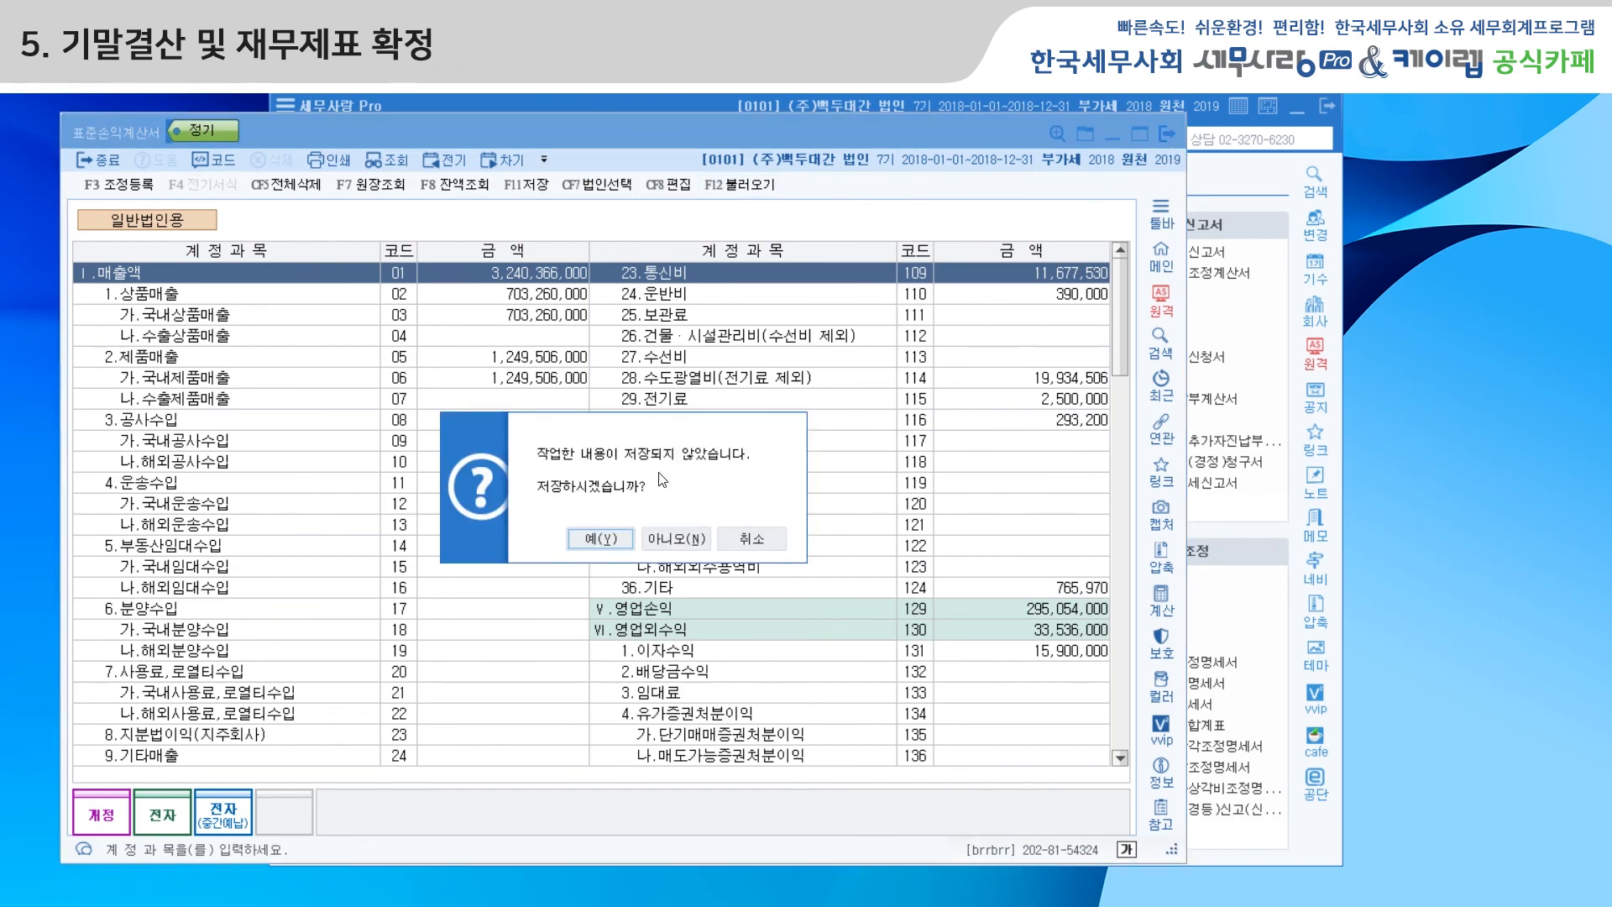
pyautogui.click(617, 528)
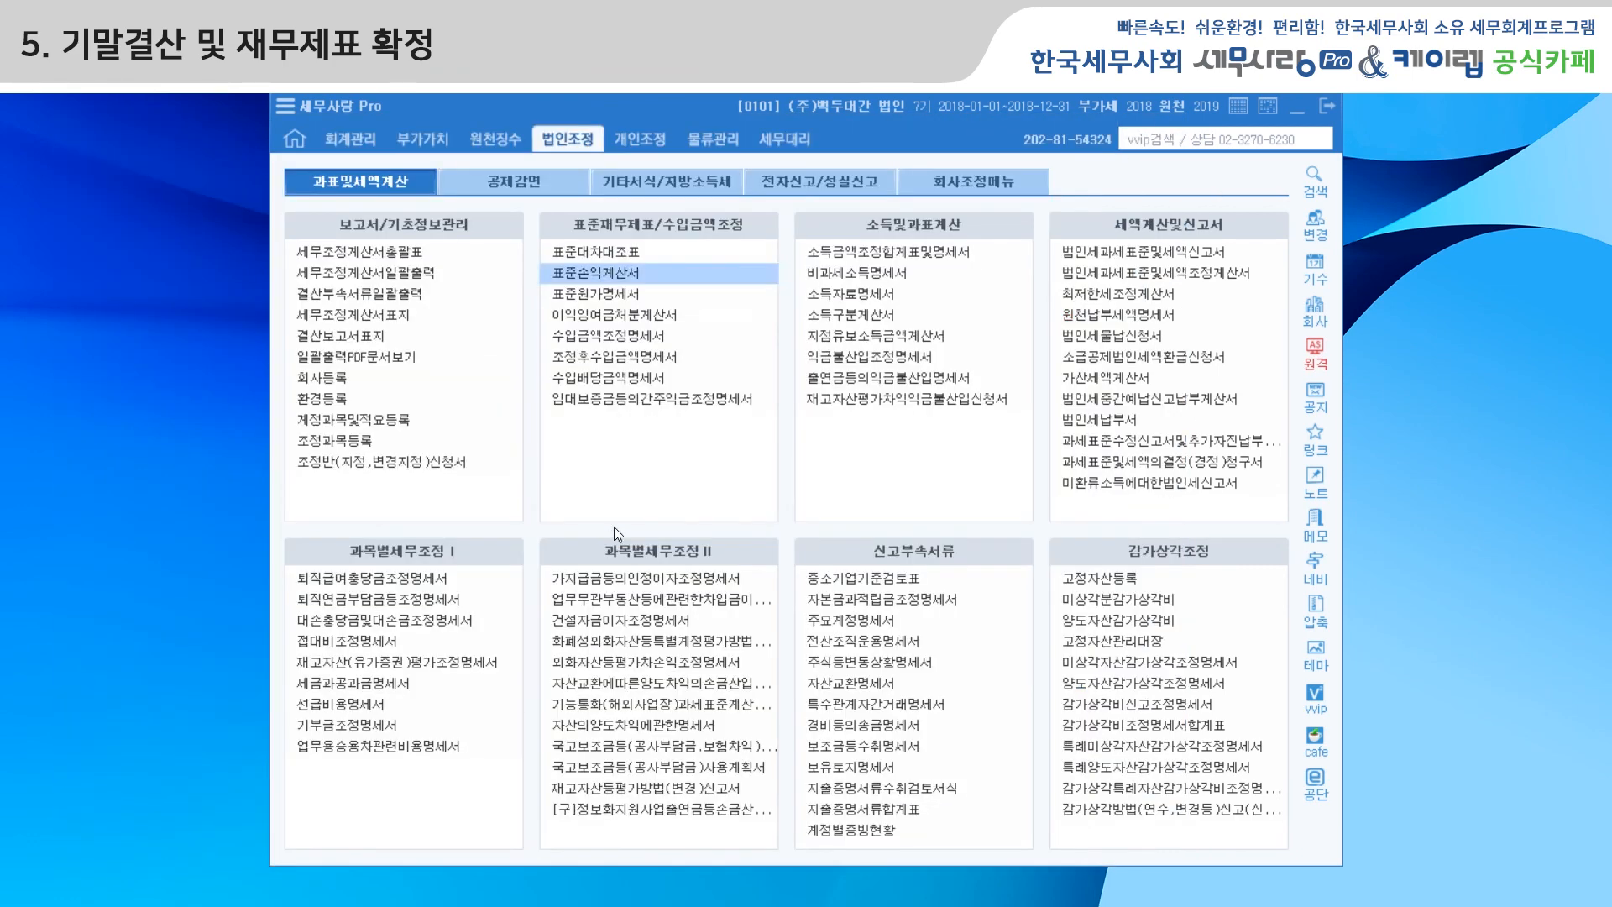
# Open the 표준원가명세서 with the 제조원가명세서 and 공사원가명세서 types, reload its data, and save it on closing.
pyautogui.doubleClick(622, 291)
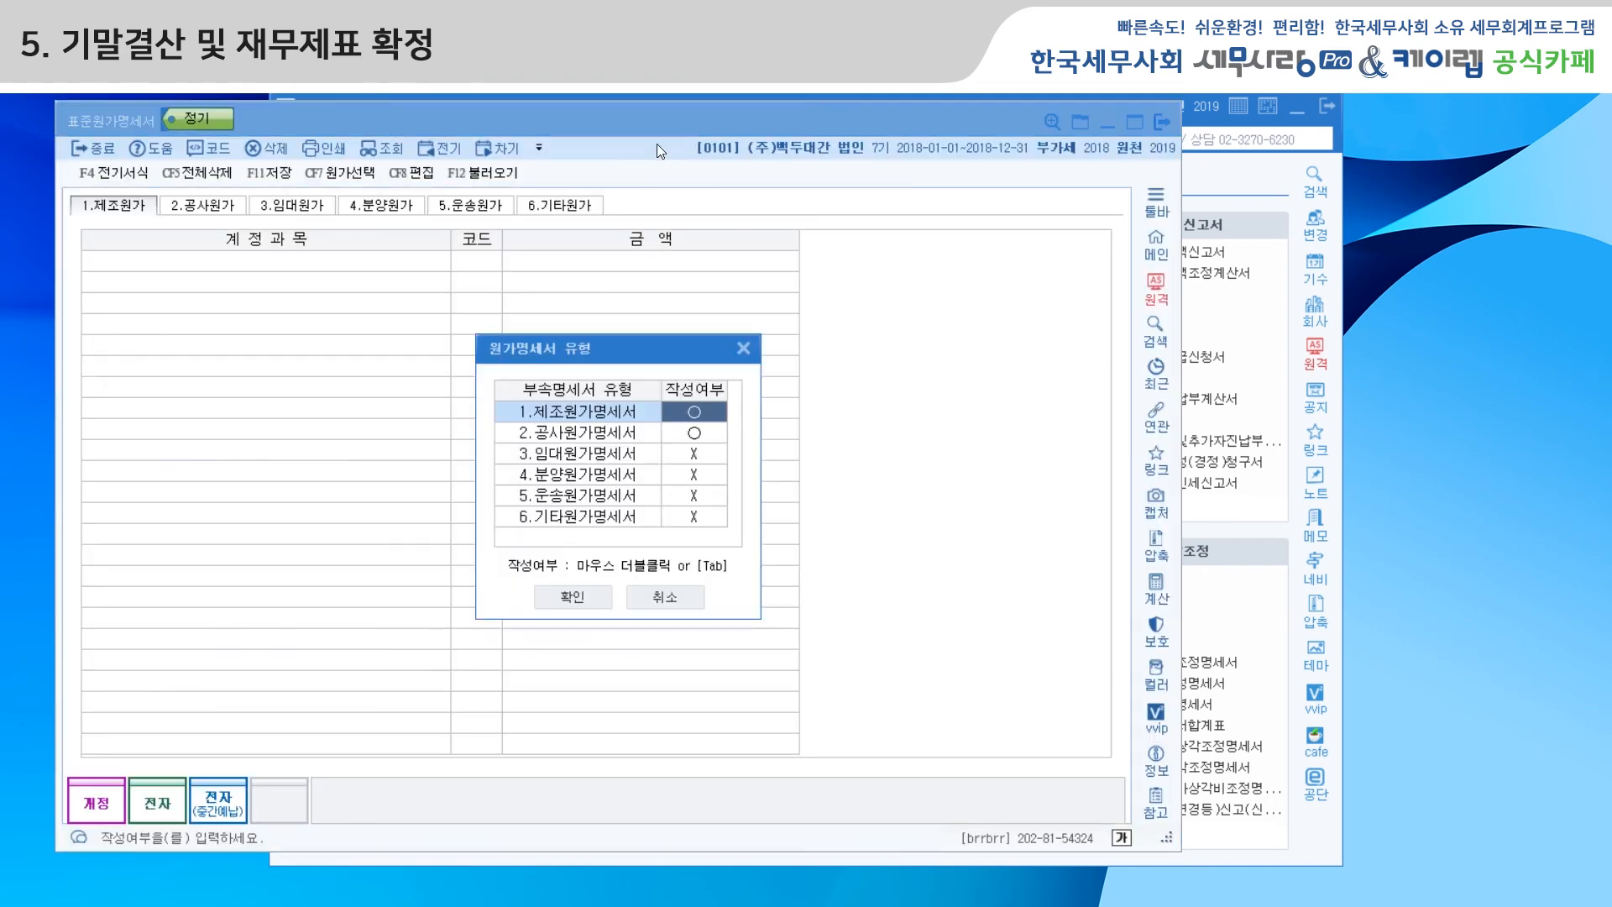
pyautogui.click(581, 597)
pyautogui.click(483, 172)
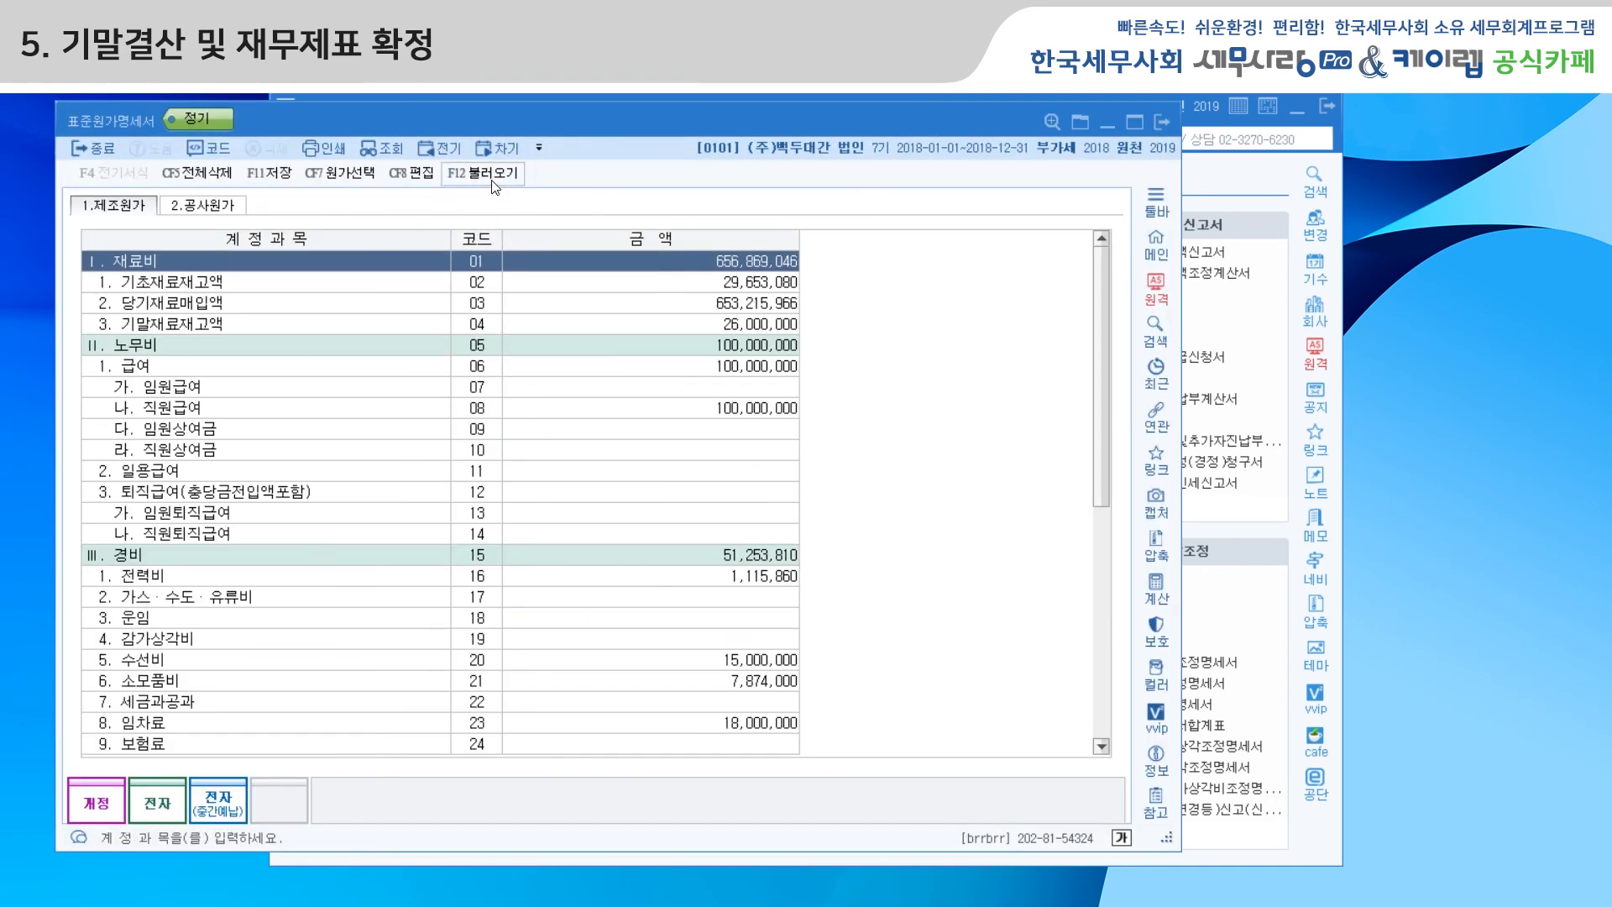
pyautogui.click(854, 536)
pyautogui.click(1164, 124)
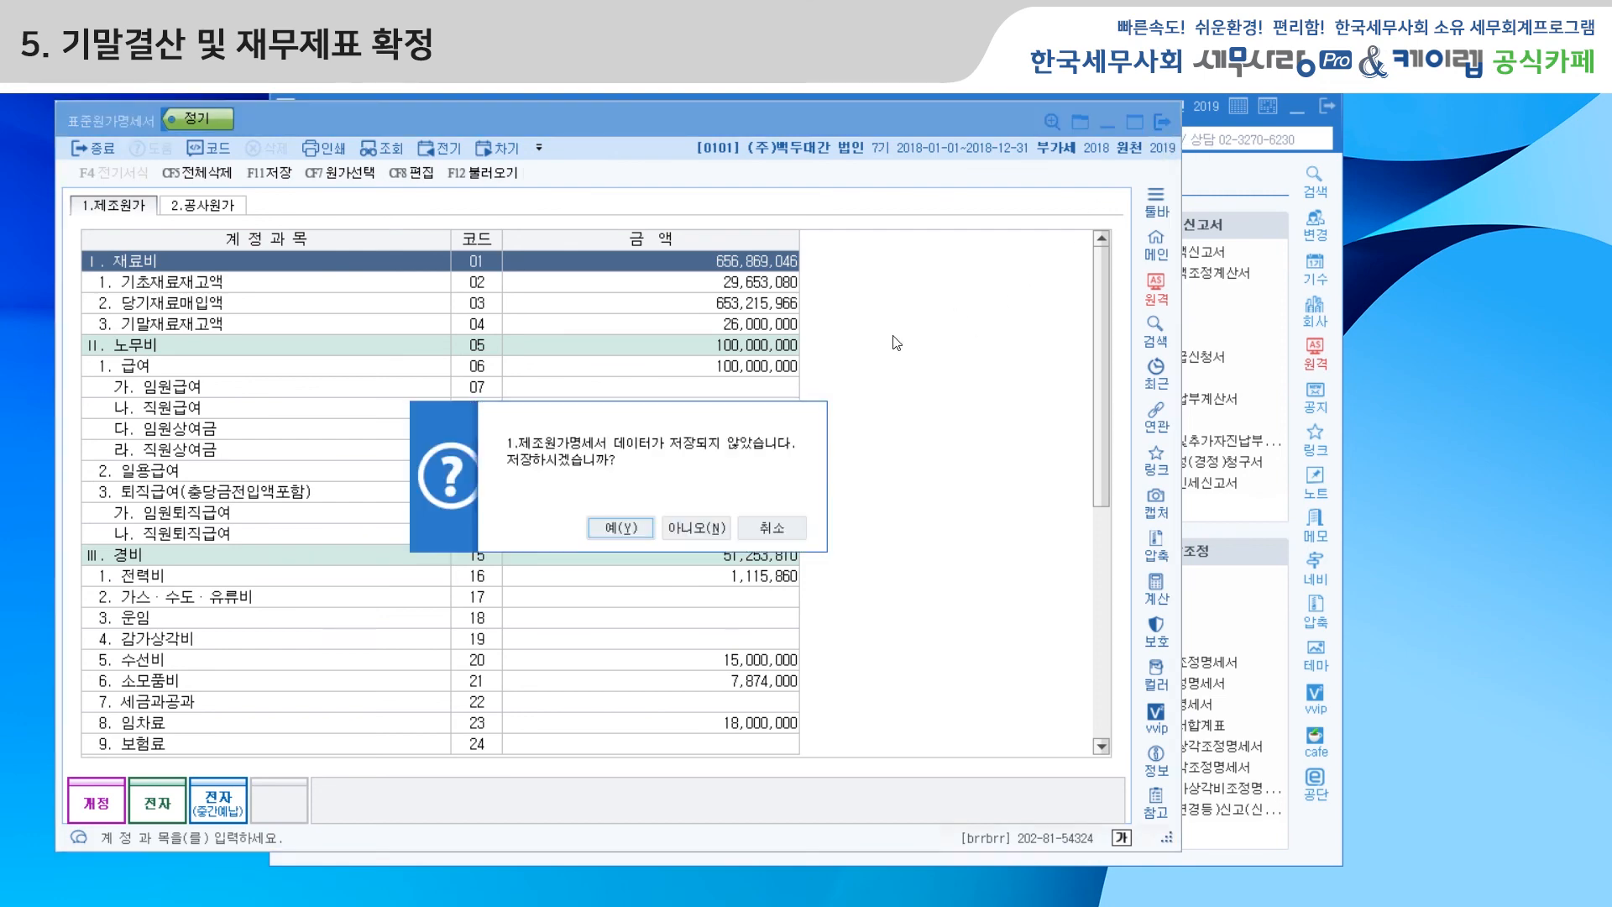
pyautogui.click(622, 528)
# Open the corporate tax adjustment's 이익잉여금처분계산서, reload its data, and save it on closing.
pyautogui.click(648, 317)
pyautogui.press('F12')
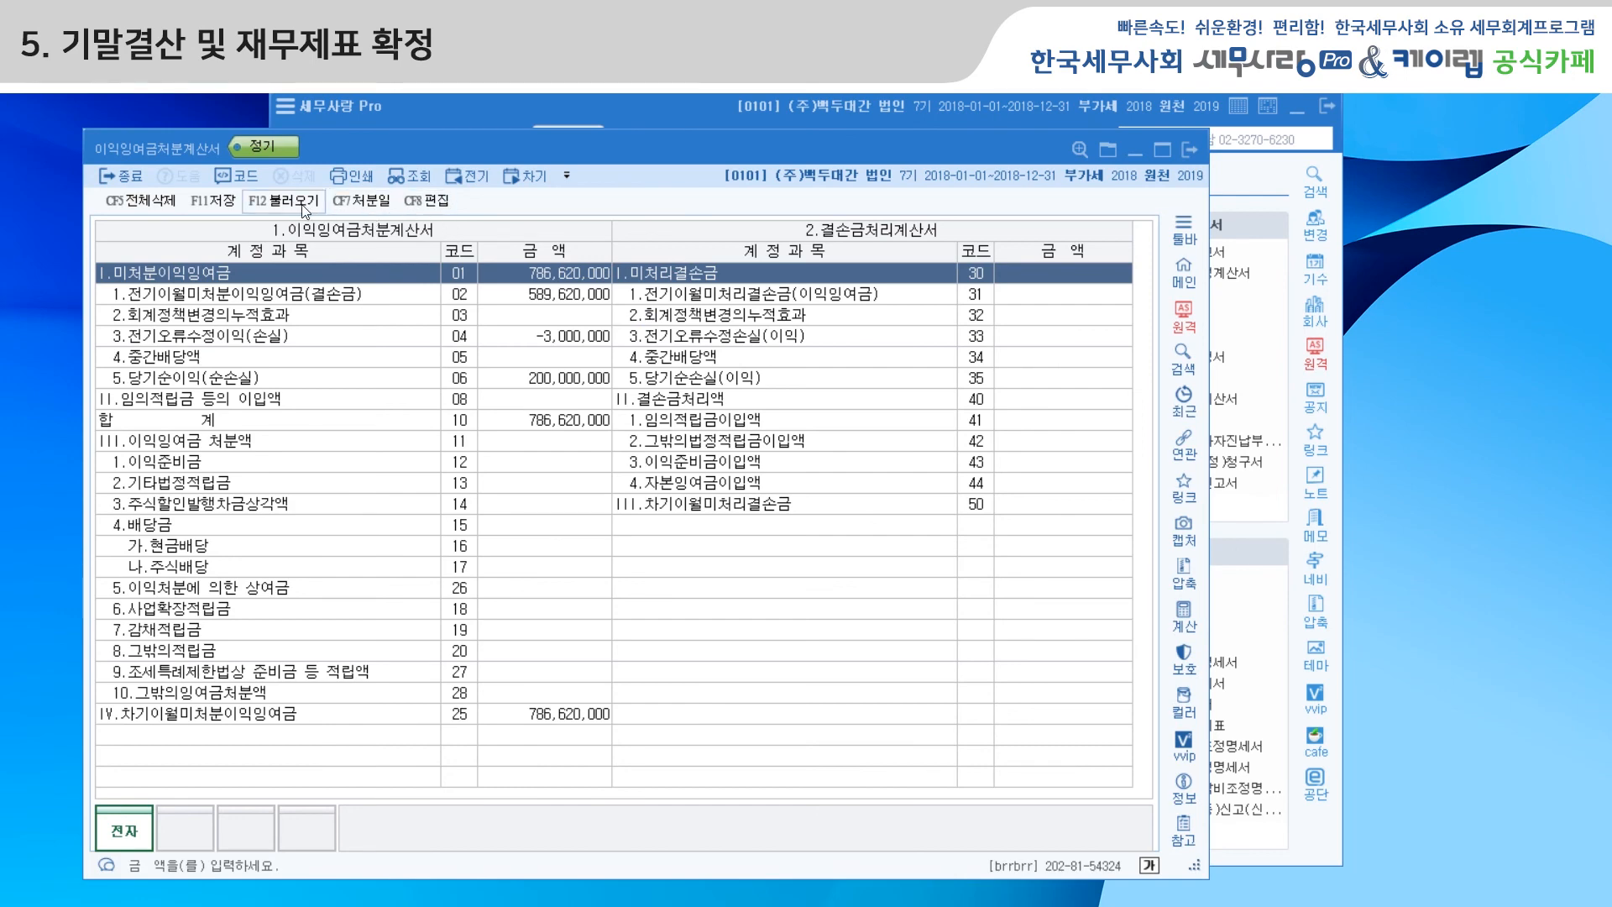
pyautogui.click(753, 554)
pyautogui.click(1192, 149)
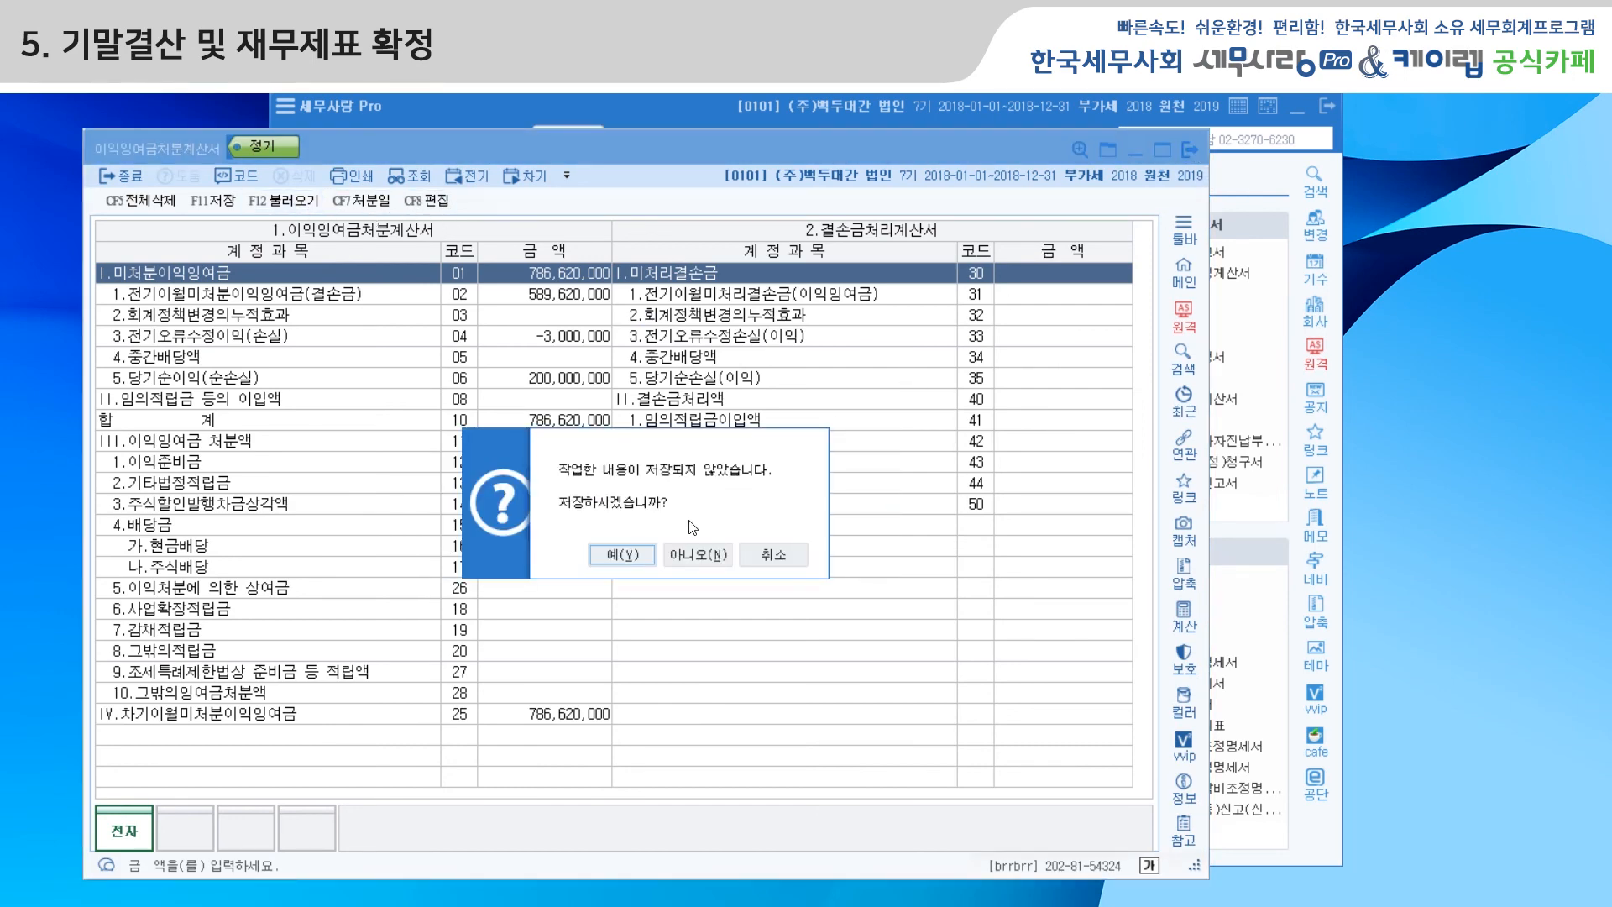
pyautogui.click(617, 551)
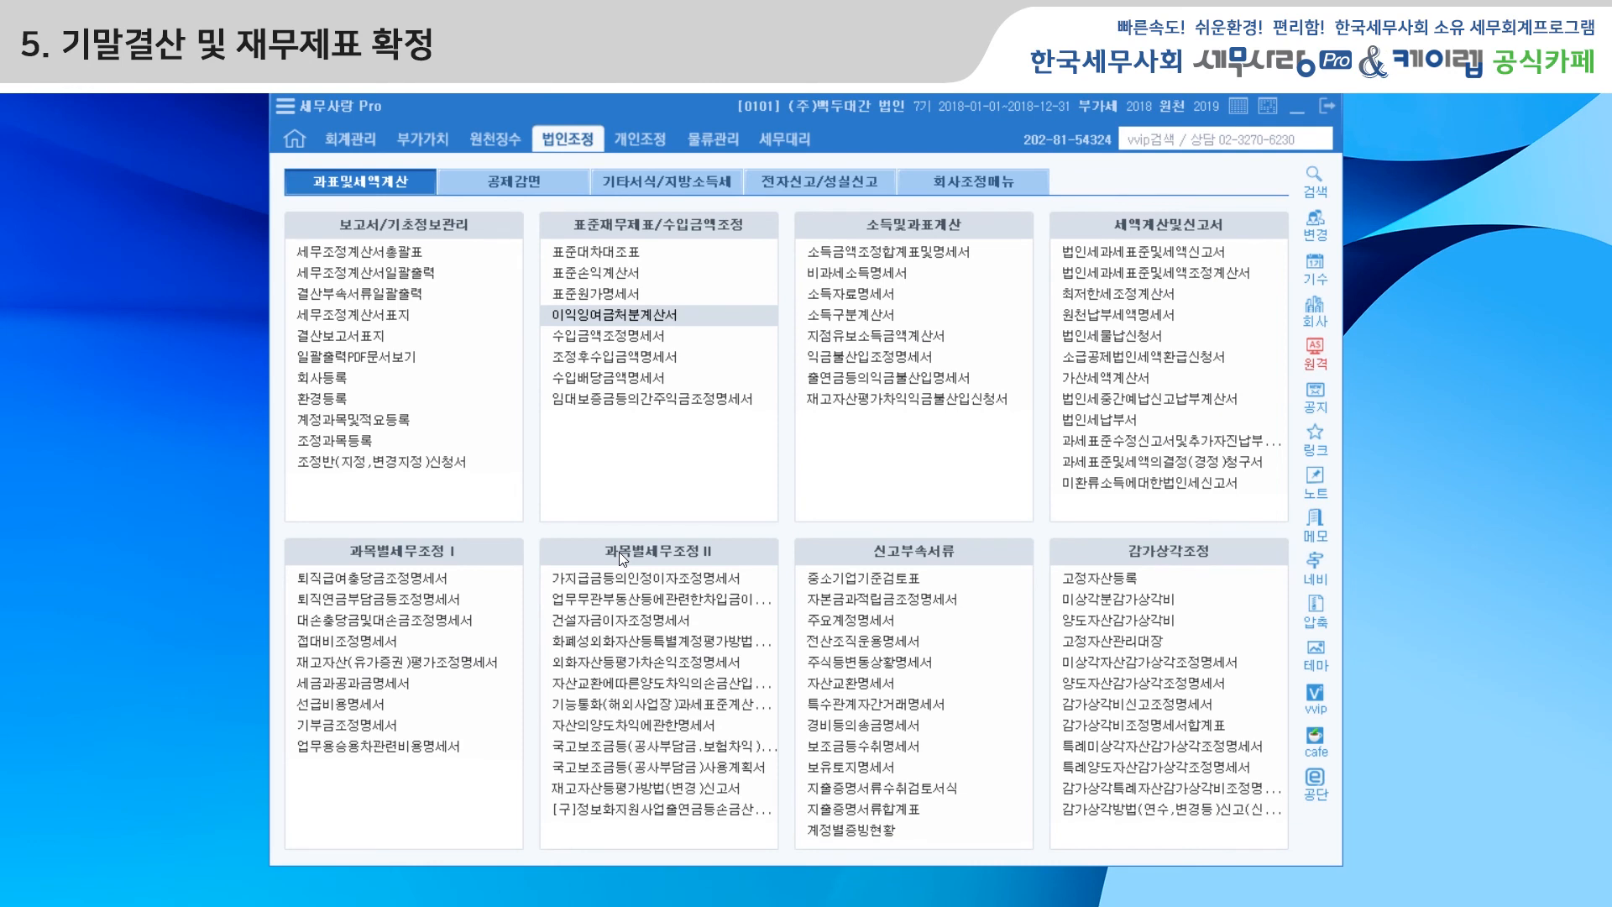